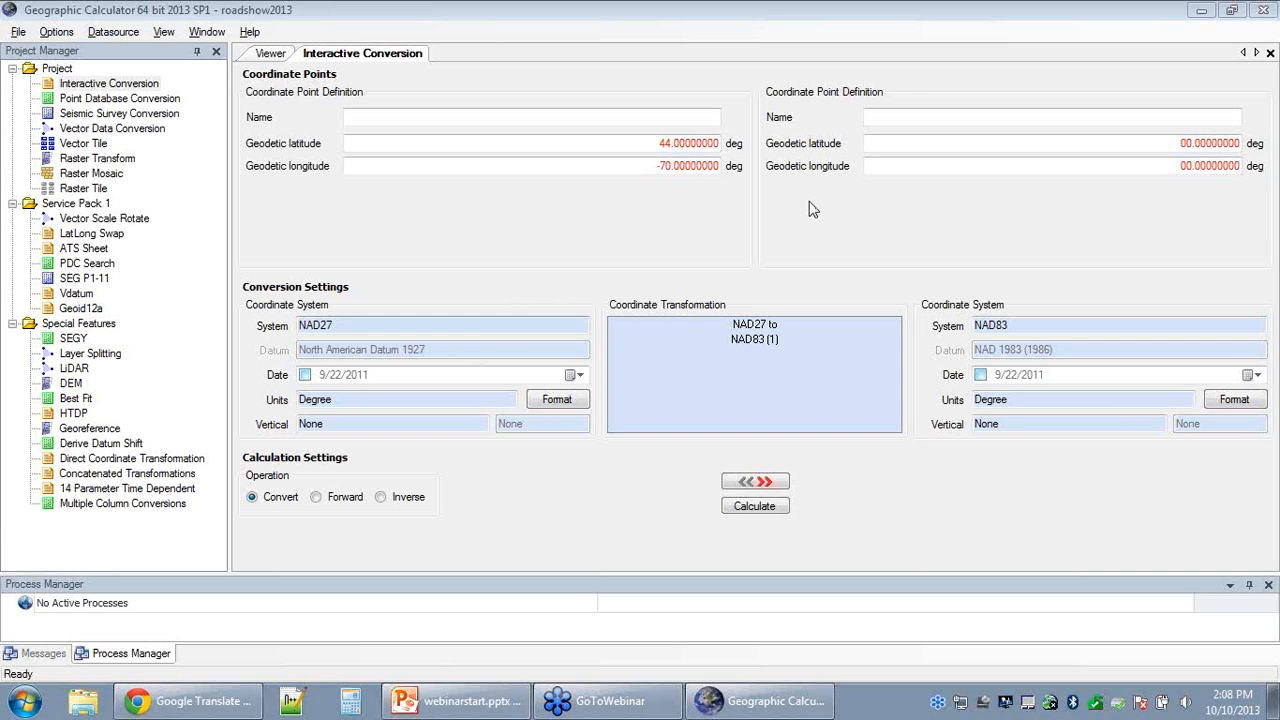
Choose the NAD27 to NAD83 (1) coordinate transformation and calculate the converted point.
{"action": "left_click", "coordinate": [741, 373]}
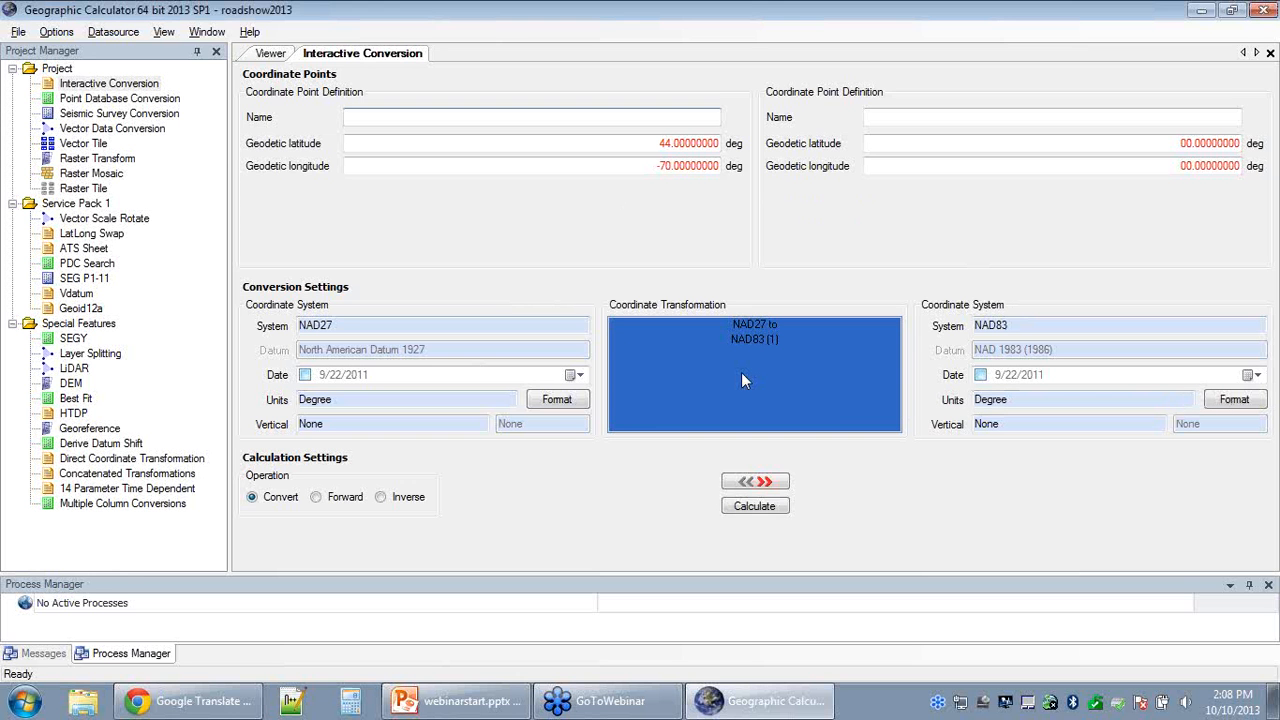
{"action": "double_click", "coordinate": [741, 374]}
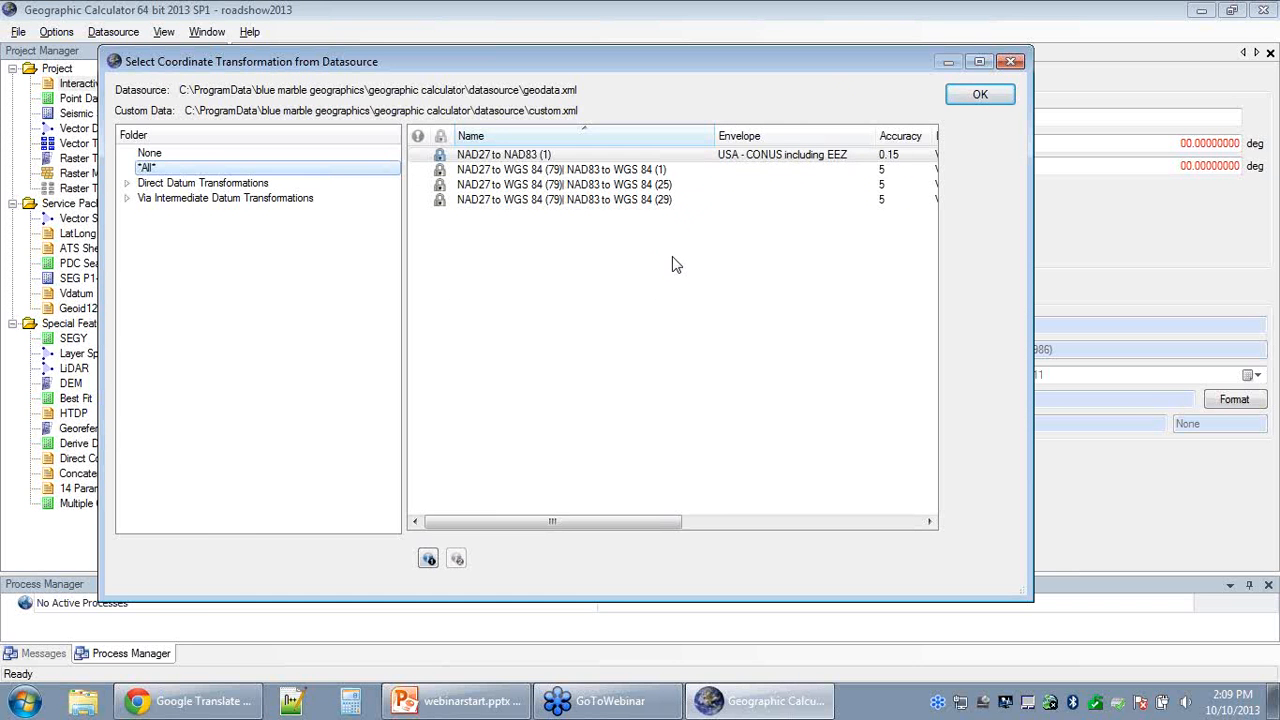
{"action": "left_click", "coordinate": [905, 158]}
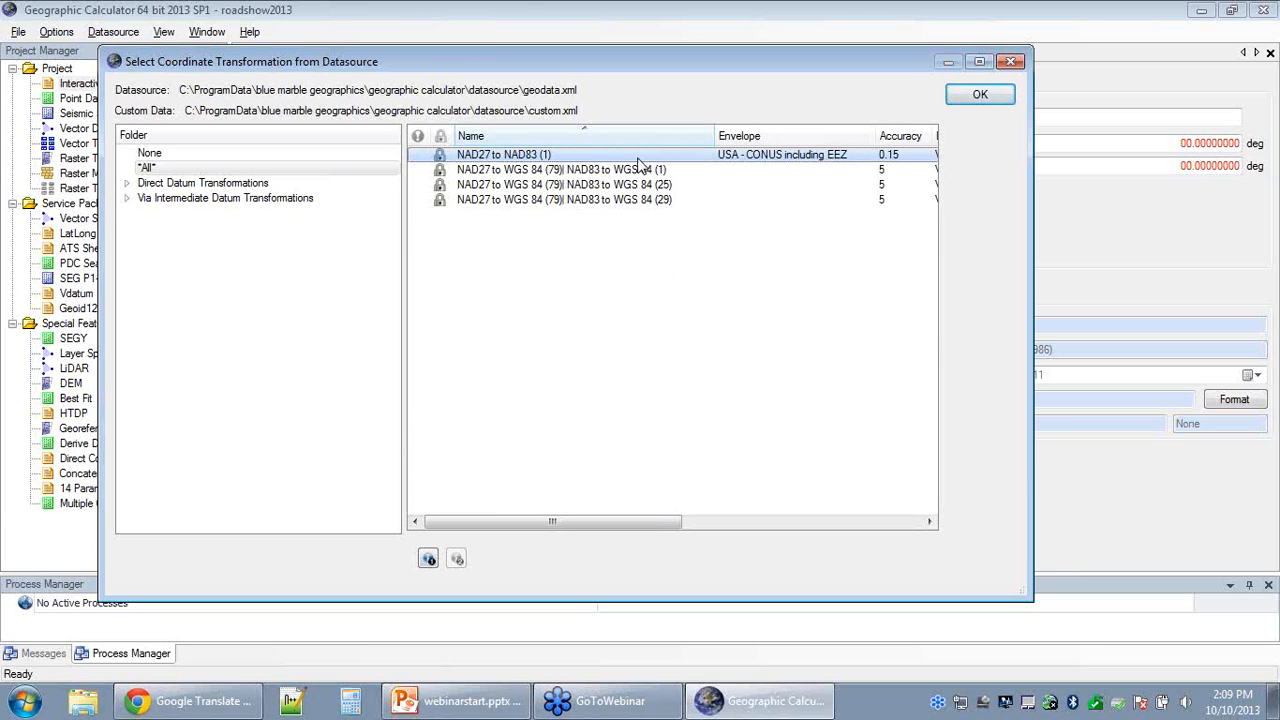
{"action": "left_click", "coordinate": [980, 95]}
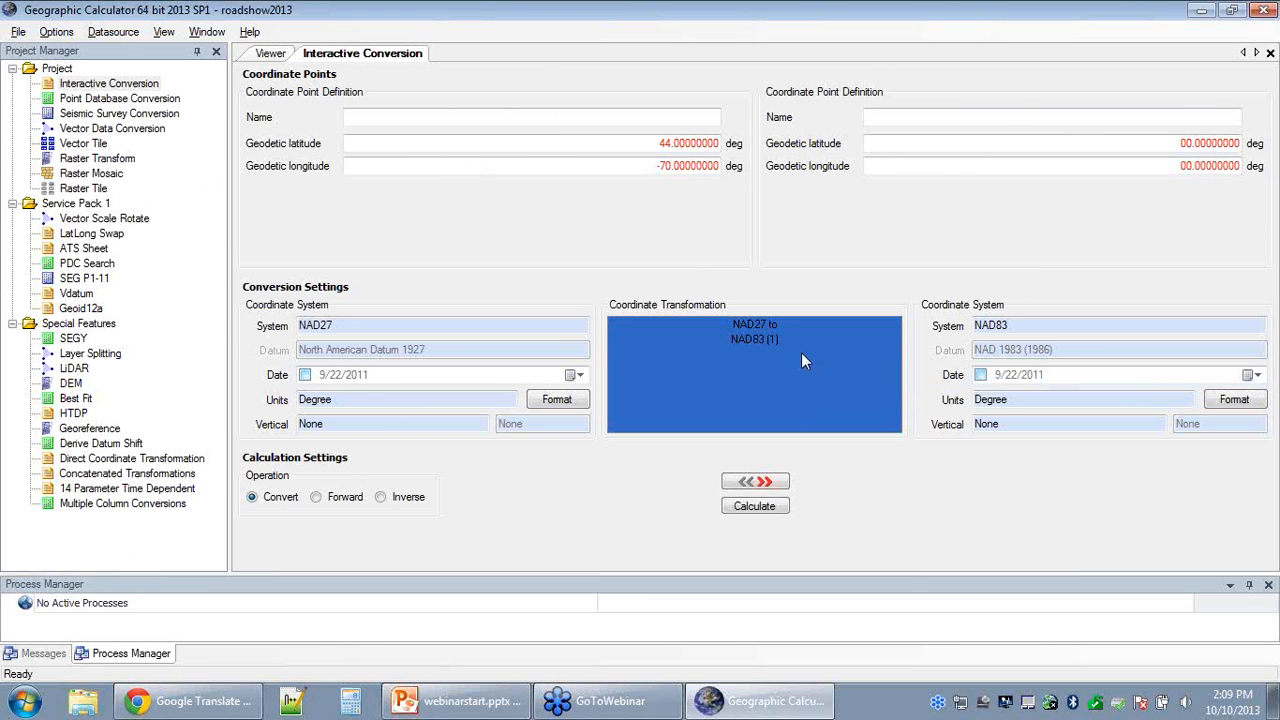
{"action": "left_click", "coordinate": [778, 508]}
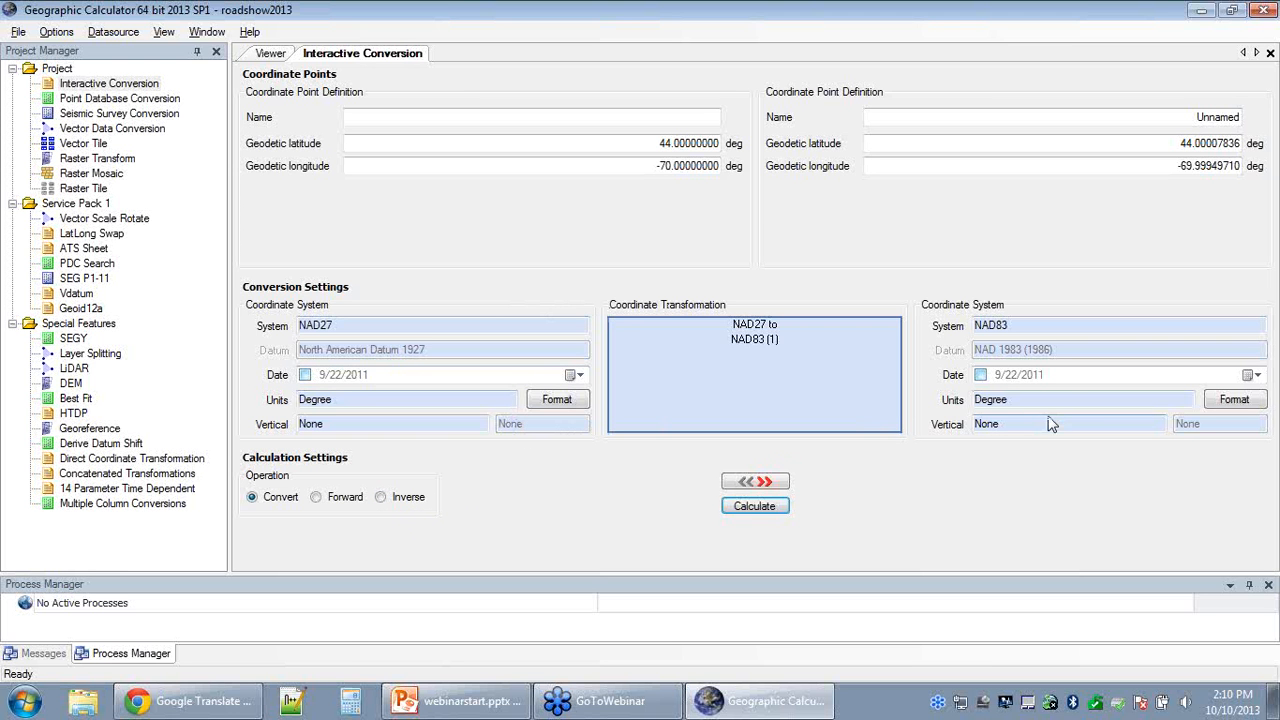
Browse the geodetic coordinate system folders for the input system, without limiting the choices by geographic area.
{"action": "double_click", "coordinate": [424, 332]}
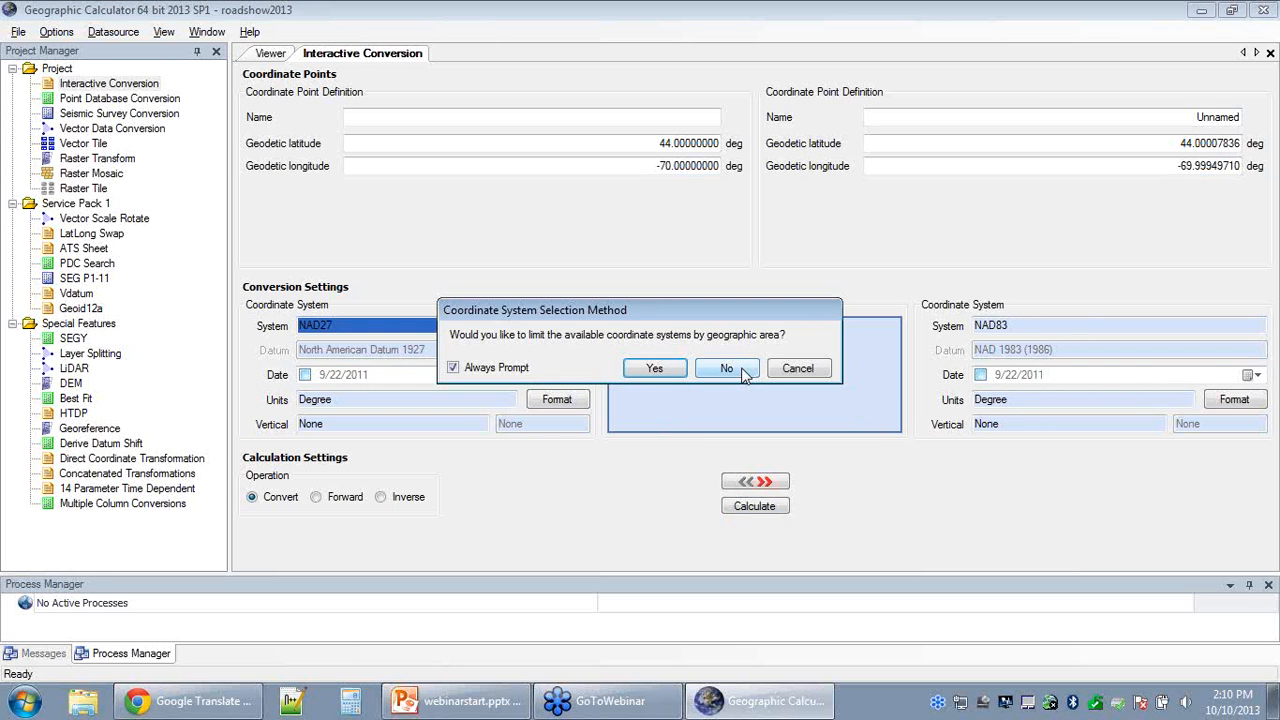
{"action": "left_click", "coordinate": [730, 369]}
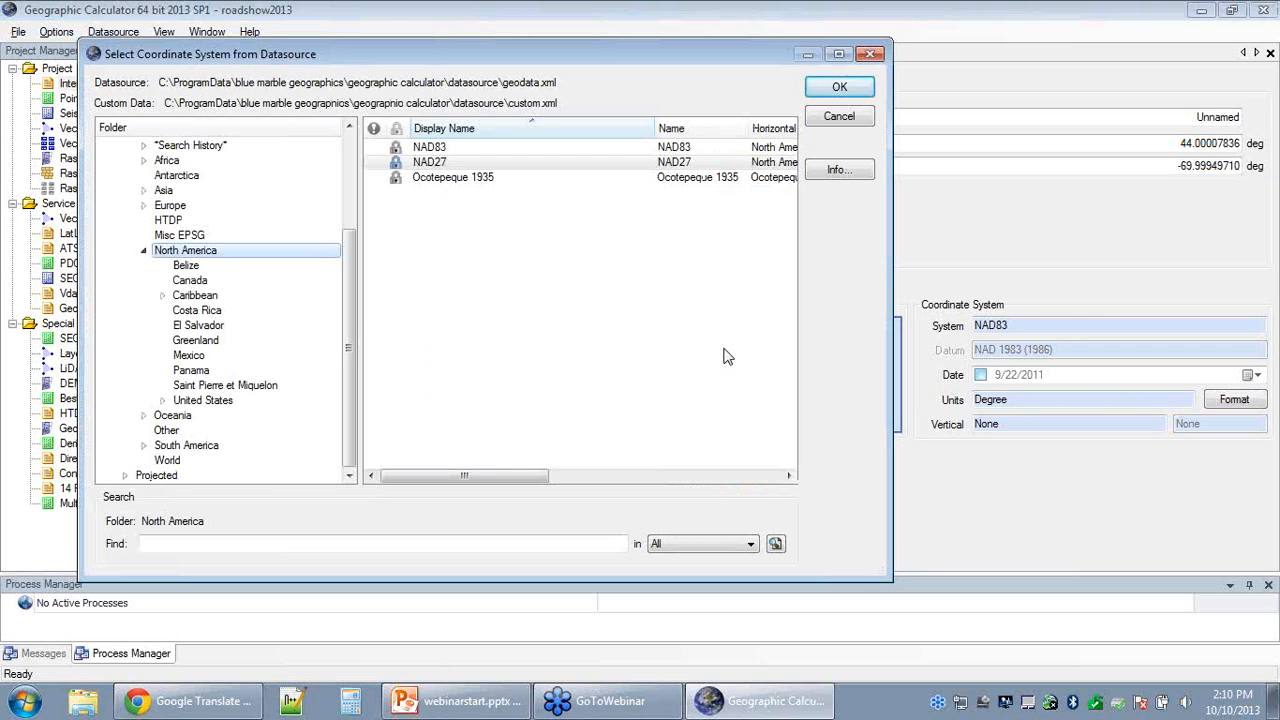
{"action": "left_click_drag", "start_coordinate": [348, 302], "coordinate": [343, 206]}
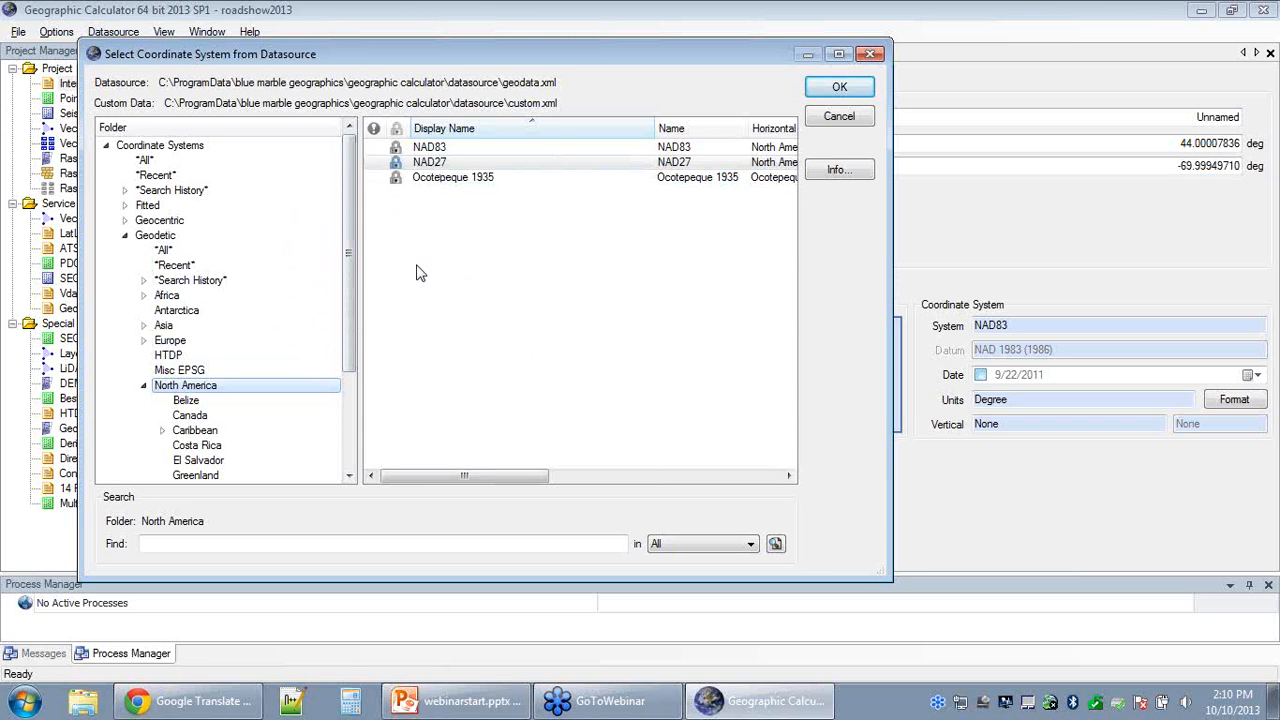
{"action": "left_click", "coordinate": [125, 236]}
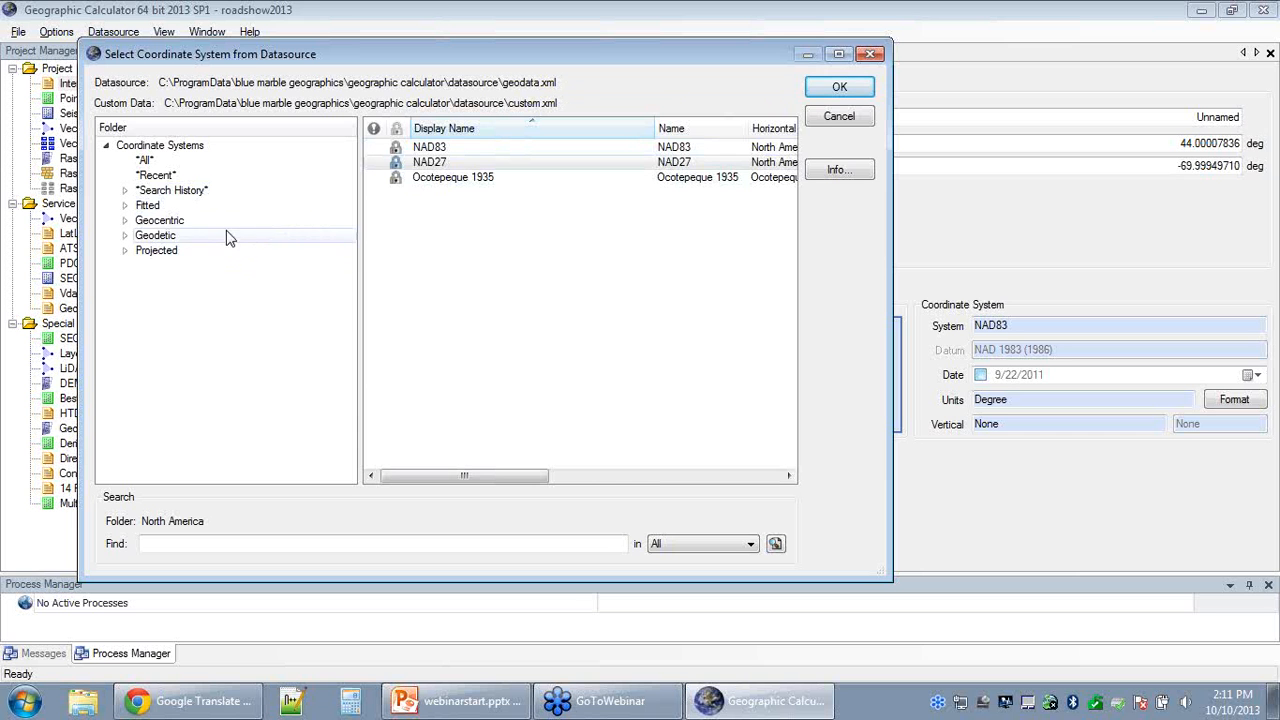
{"action": "left_click", "coordinate": [126, 235]}
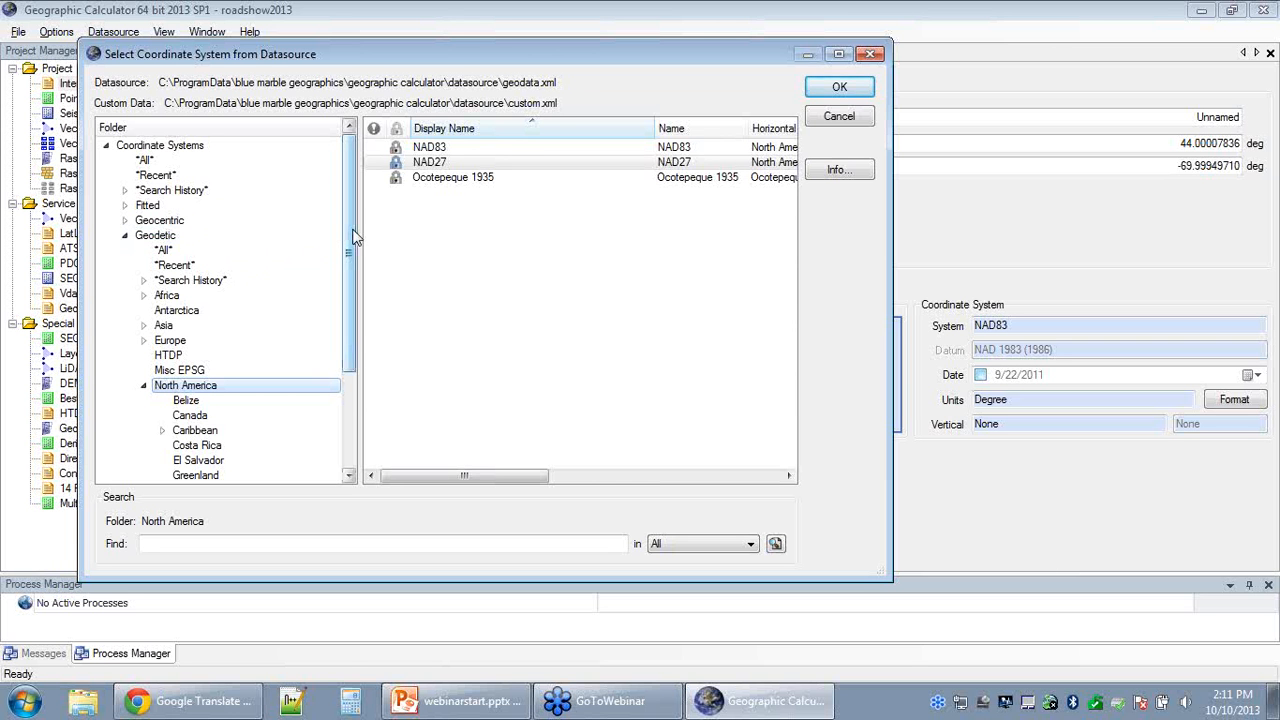
{"action": "left_click_drag", "start_coordinate": [350, 240], "coordinate": [348, 262]}
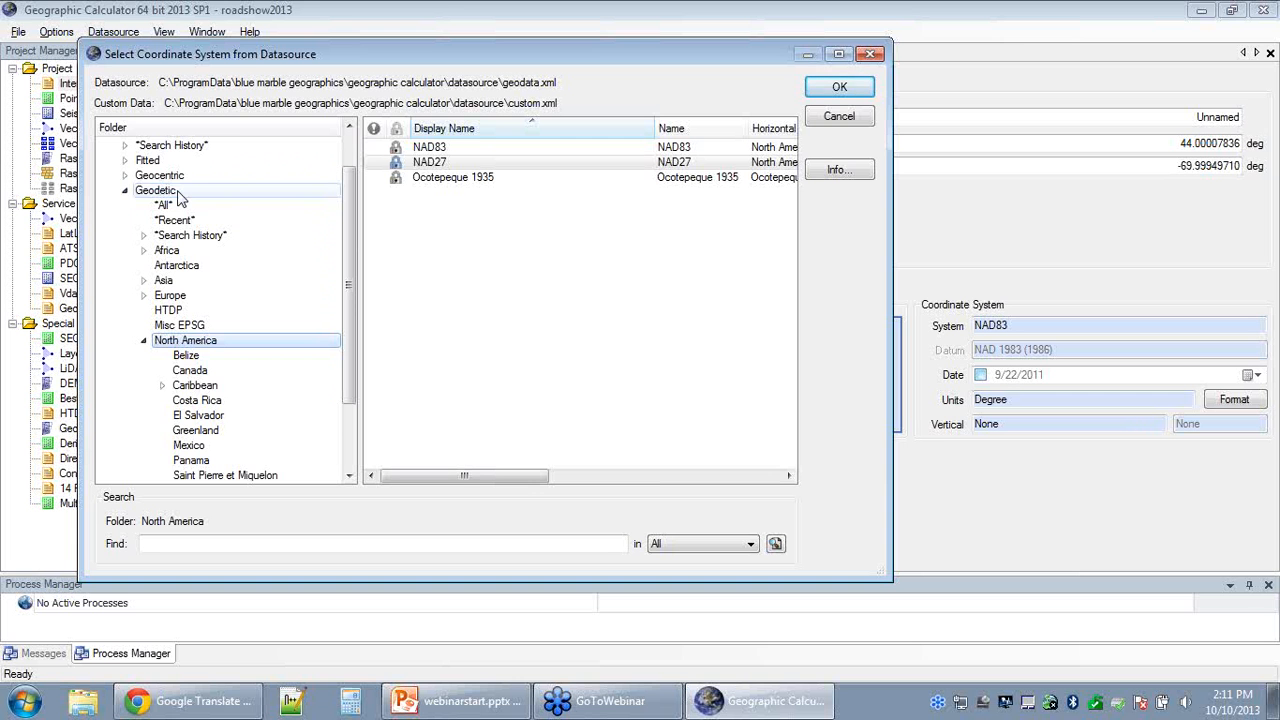
{"action": "left_click_drag", "start_coordinate": [345, 215], "coordinate": [346, 280]}
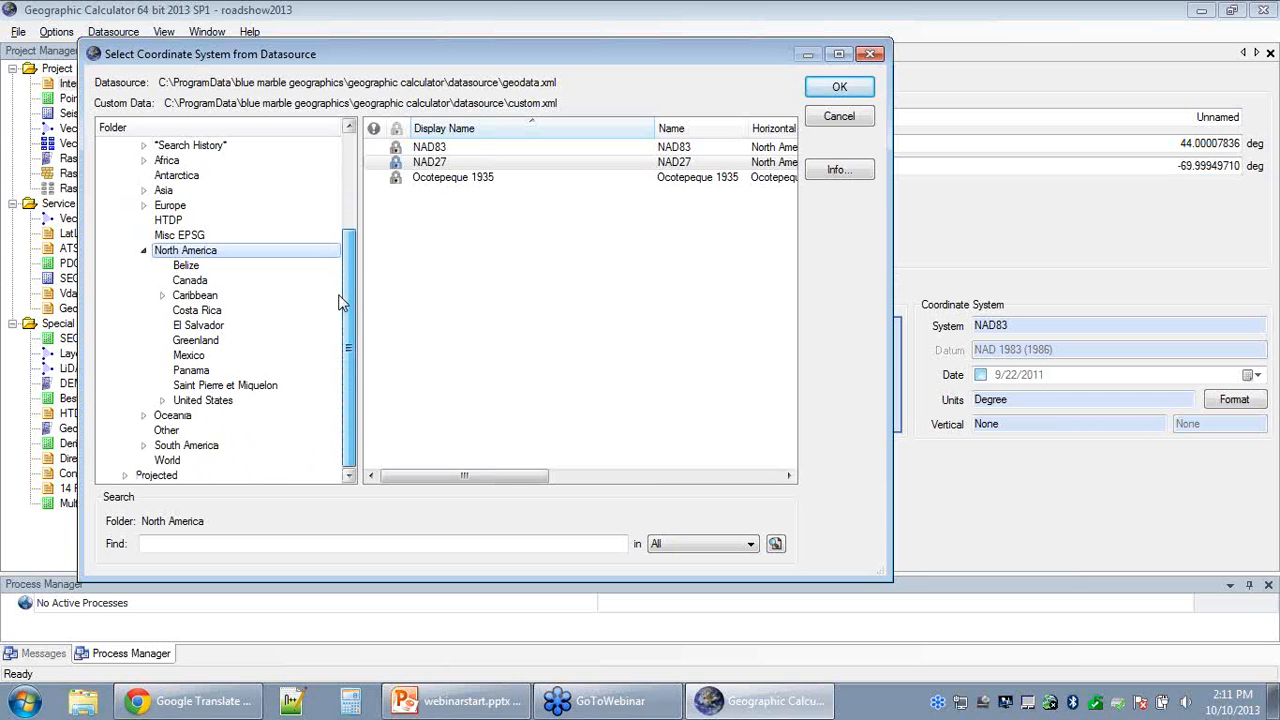
{"action": "left_click_drag", "start_coordinate": [349, 350], "coordinate": [346, 313]}
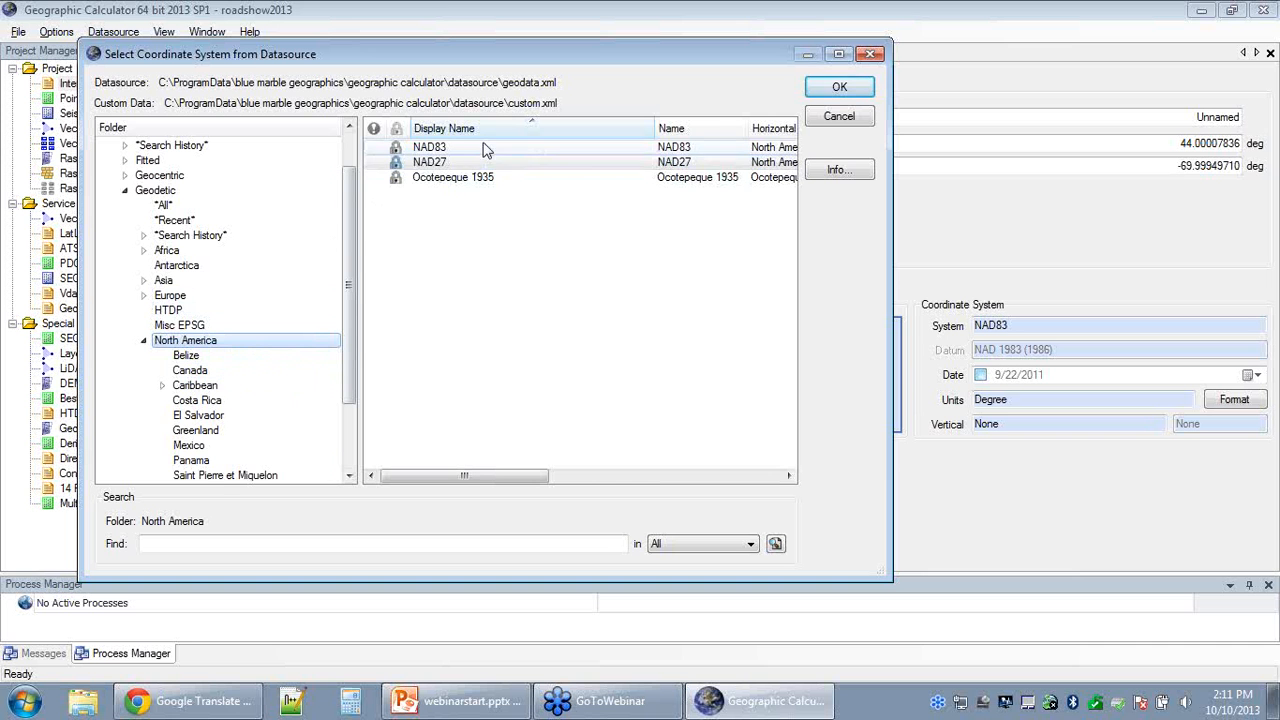
Inspect the definition and identifiers of NAD27, then select it as the input coordinate system.
{"action": "right_click", "coordinate": [435, 165]}
{"action": "left_click", "coordinate": [480, 152]}
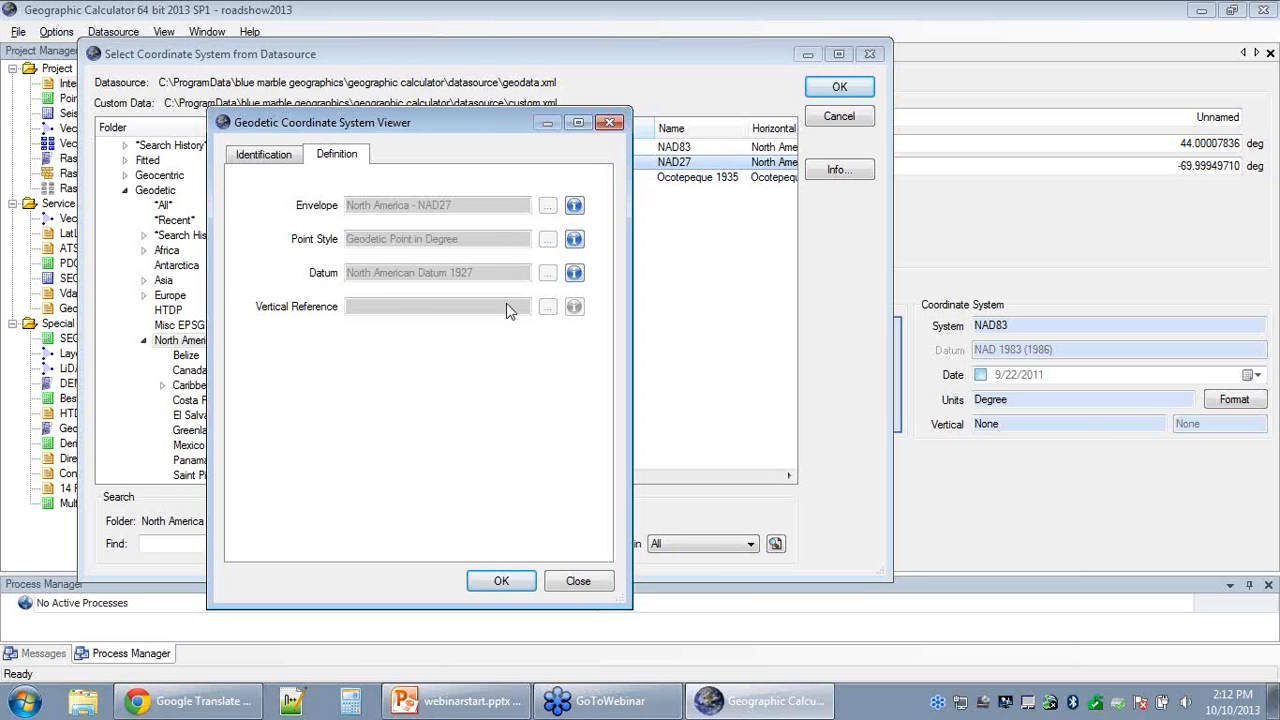
{"action": "left_click", "coordinate": [268, 160]}
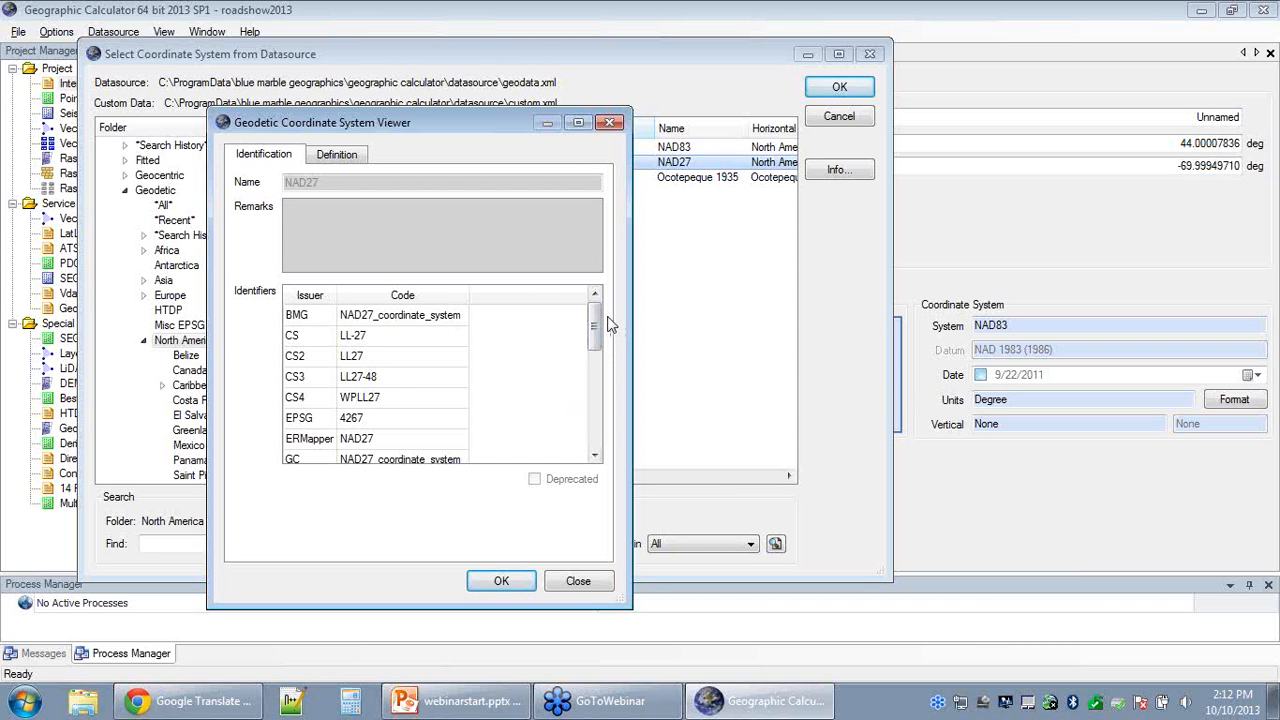
{"action": "left_click", "coordinate": [609, 124]}
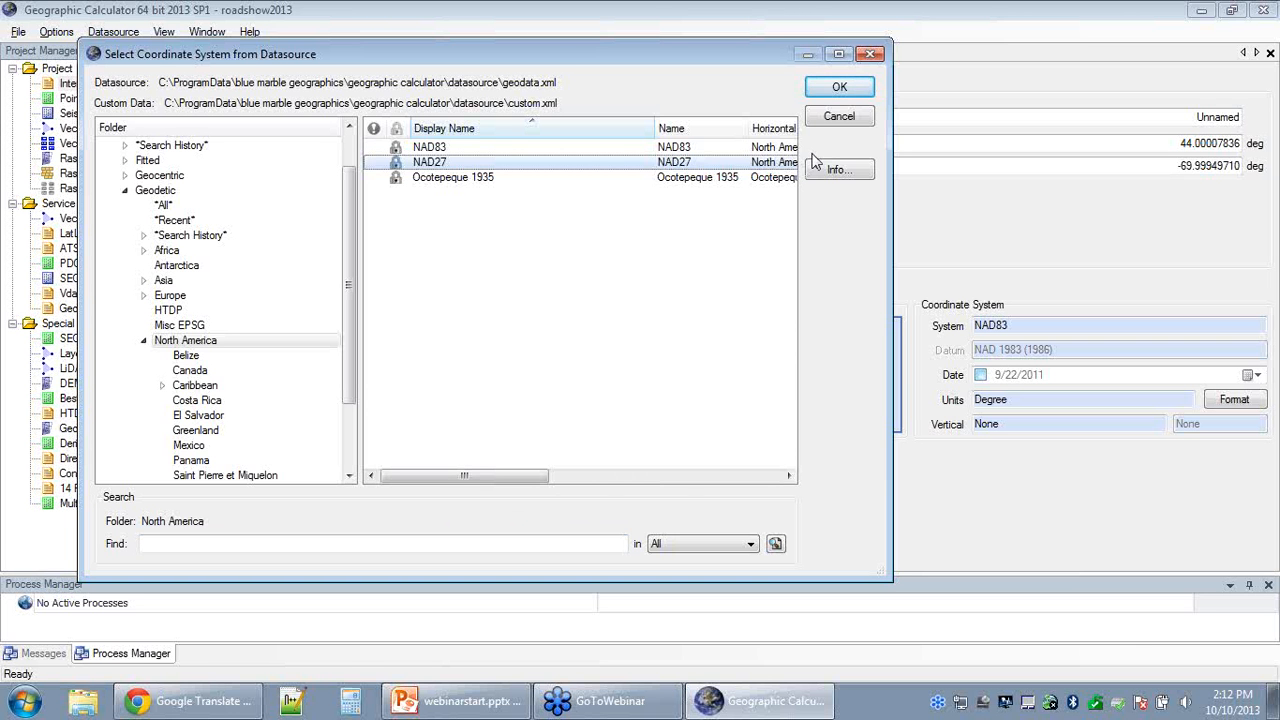
{"action": "double_click", "coordinate": [500, 165]}
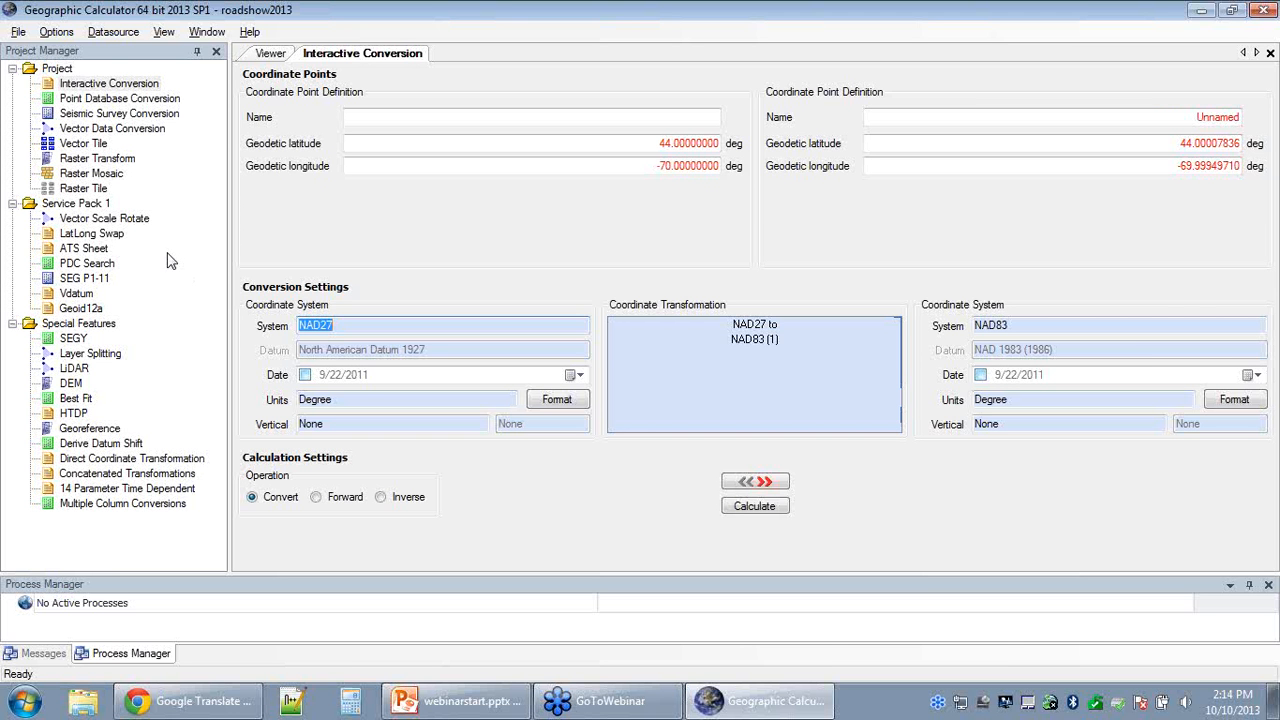
Compare the Point Database Conversion and Seismic Survey Conversion jobs, ending on the point database job with its current input file.
{"action": "left_click", "coordinate": [113, 99]}
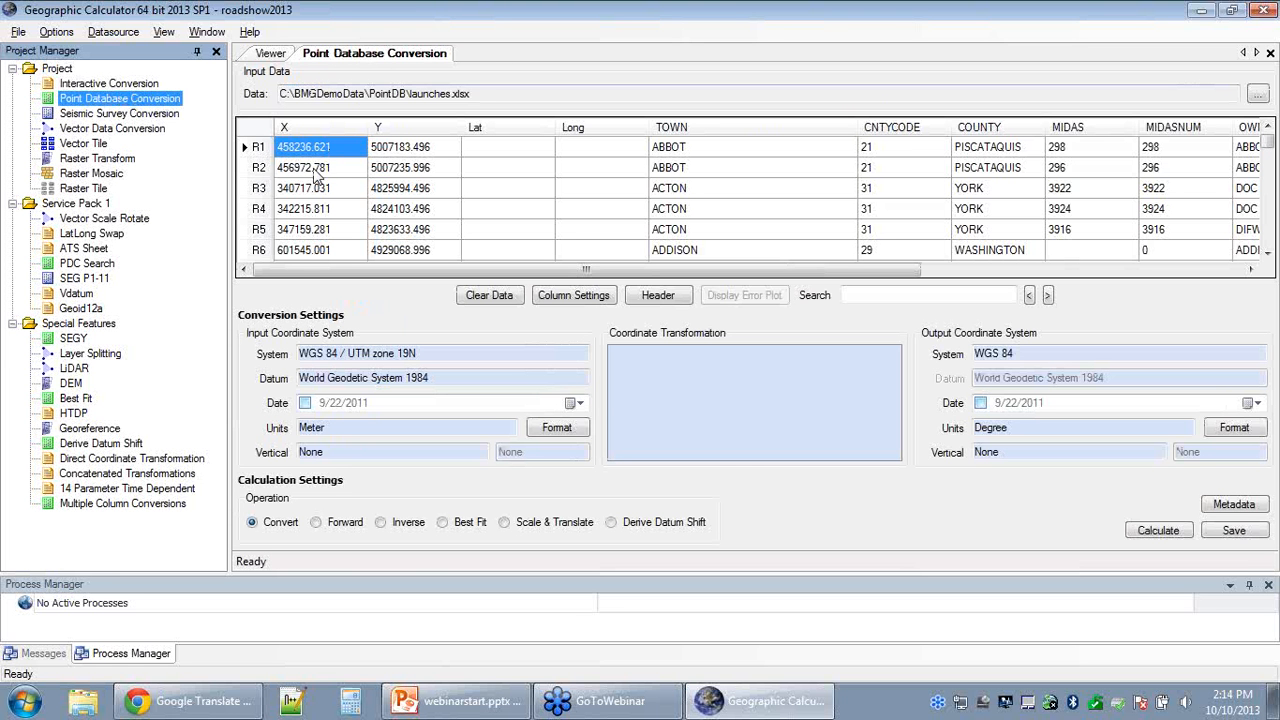
{"action": "left_click", "coordinate": [166, 117]}
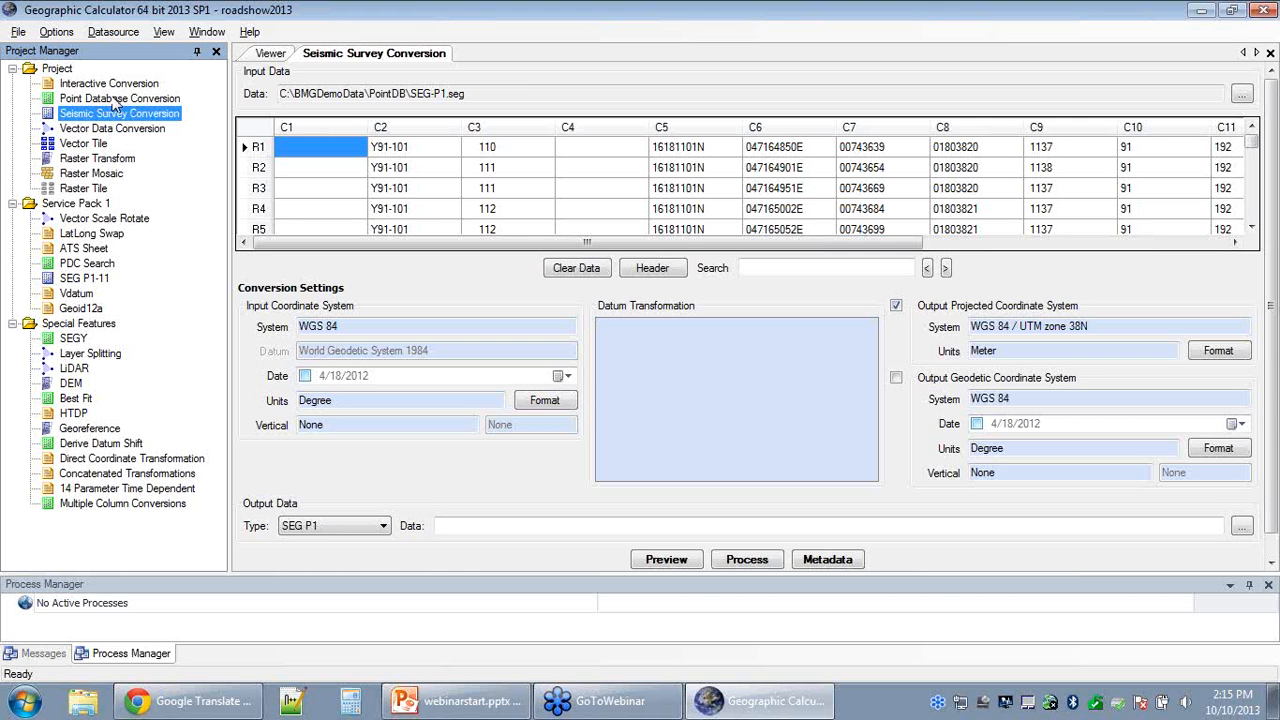
{"action": "left_click", "coordinate": [114, 100]}
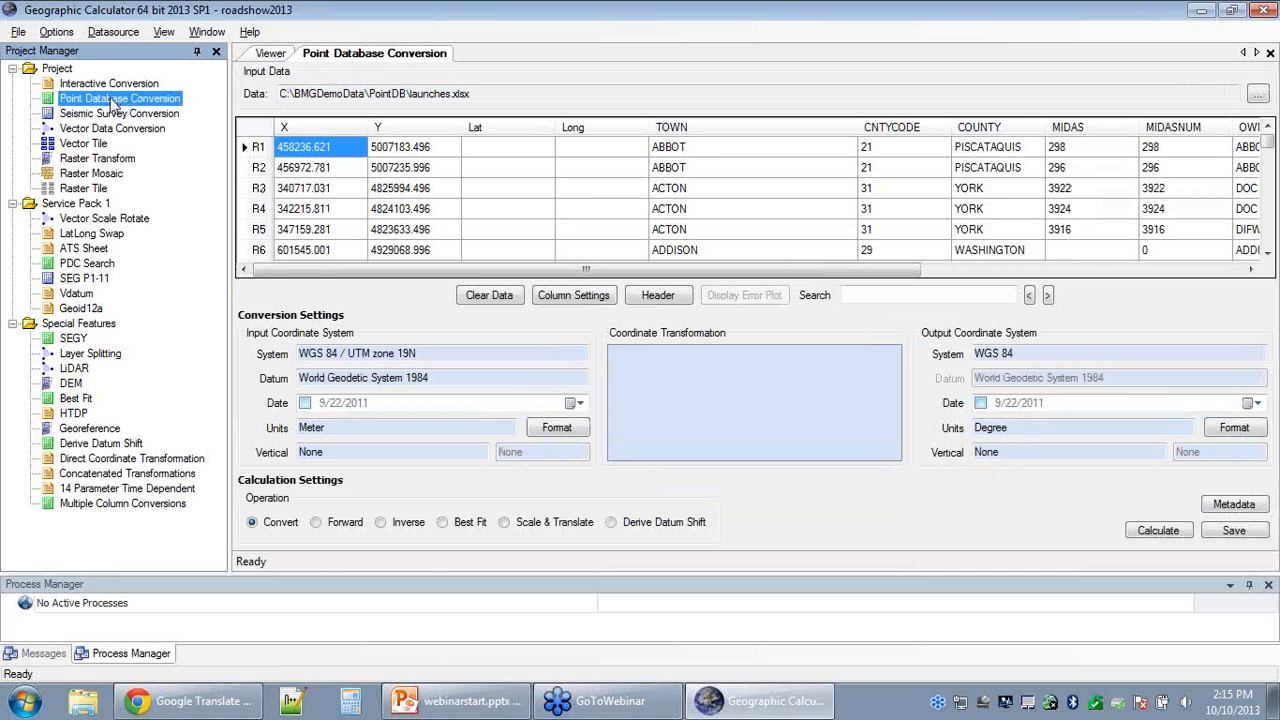
{"action": "left_click", "coordinate": [113, 114]}
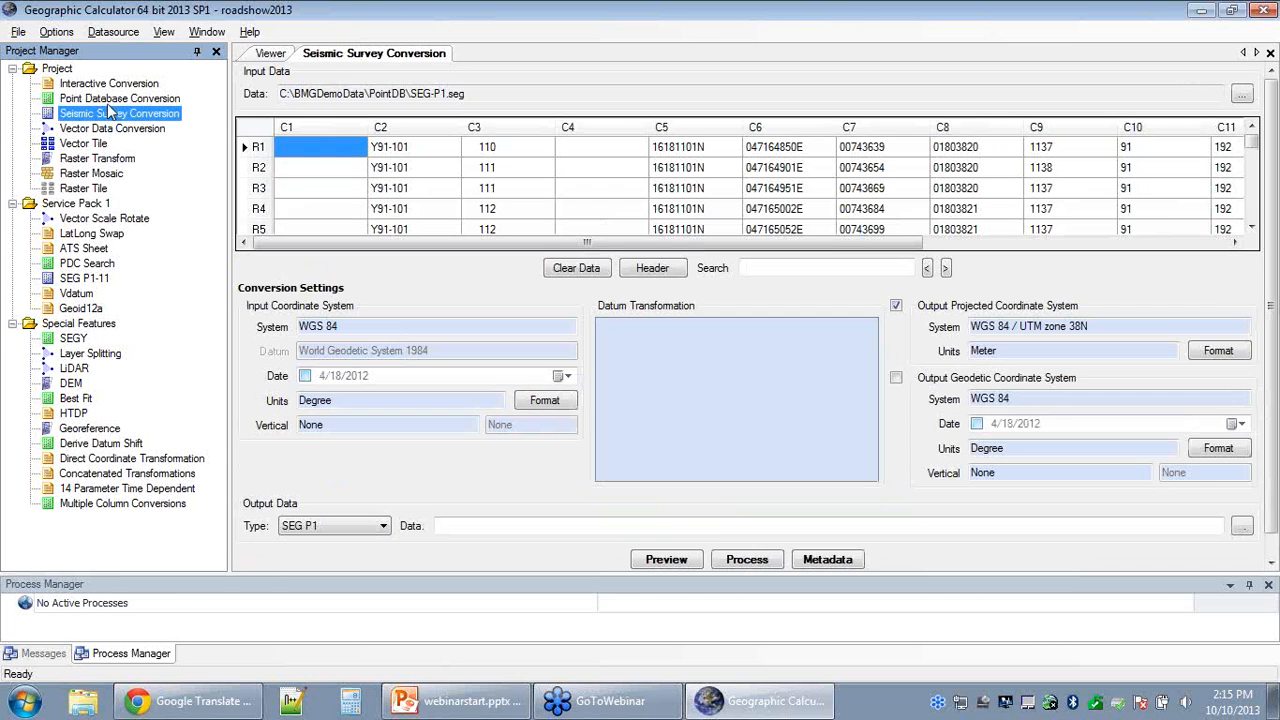
{"action": "left_click", "coordinate": [111, 100]}
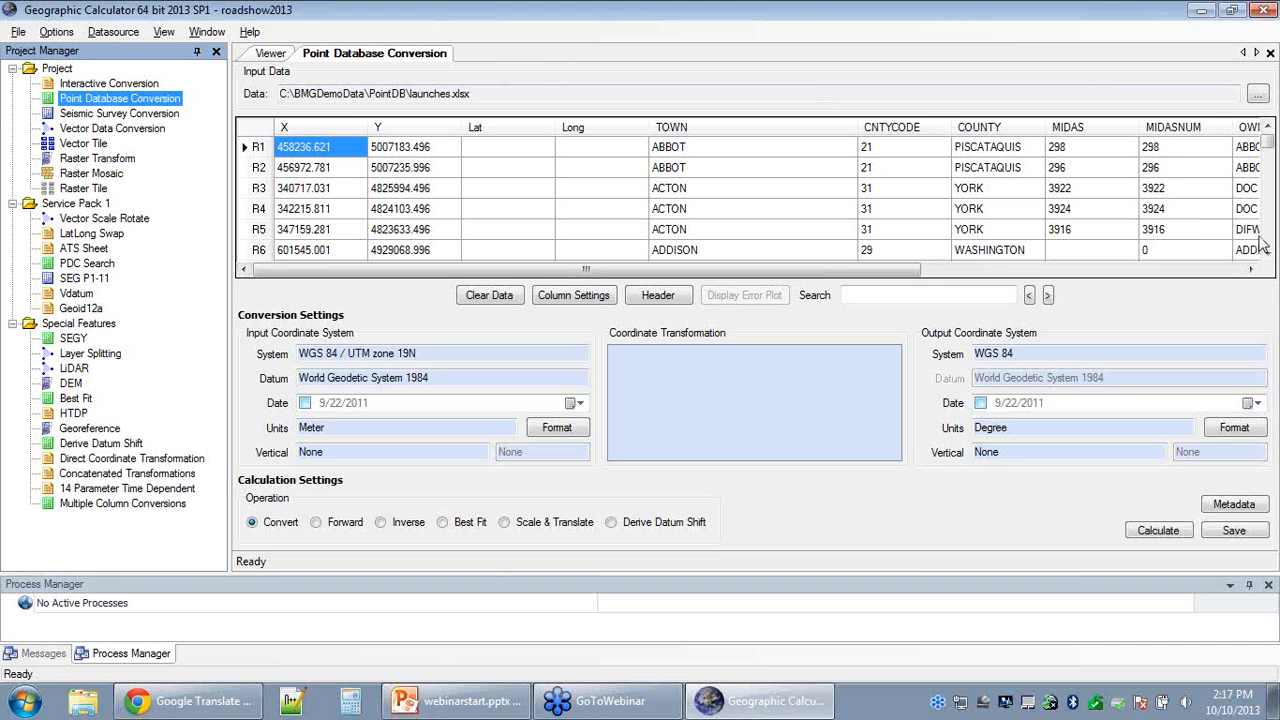
{"action": "left_click", "coordinate": [1266, 93]}
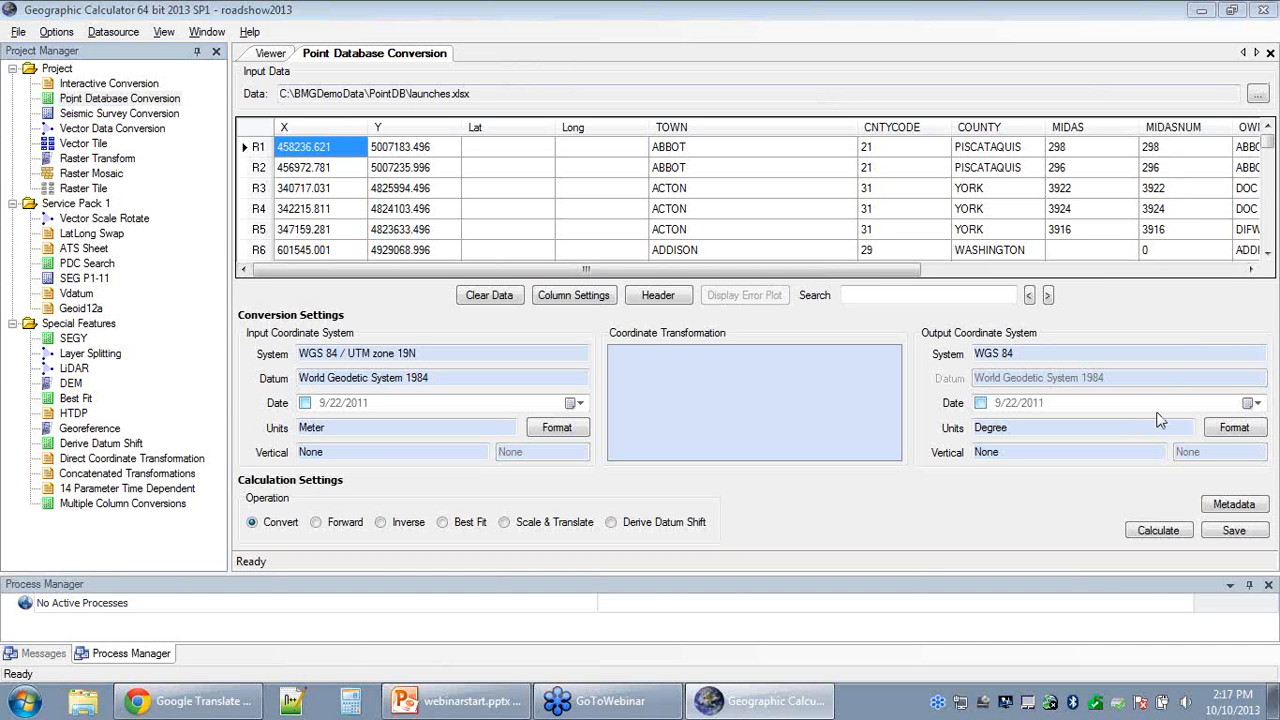
{"action": "left_click", "coordinate": [1099, 376]}
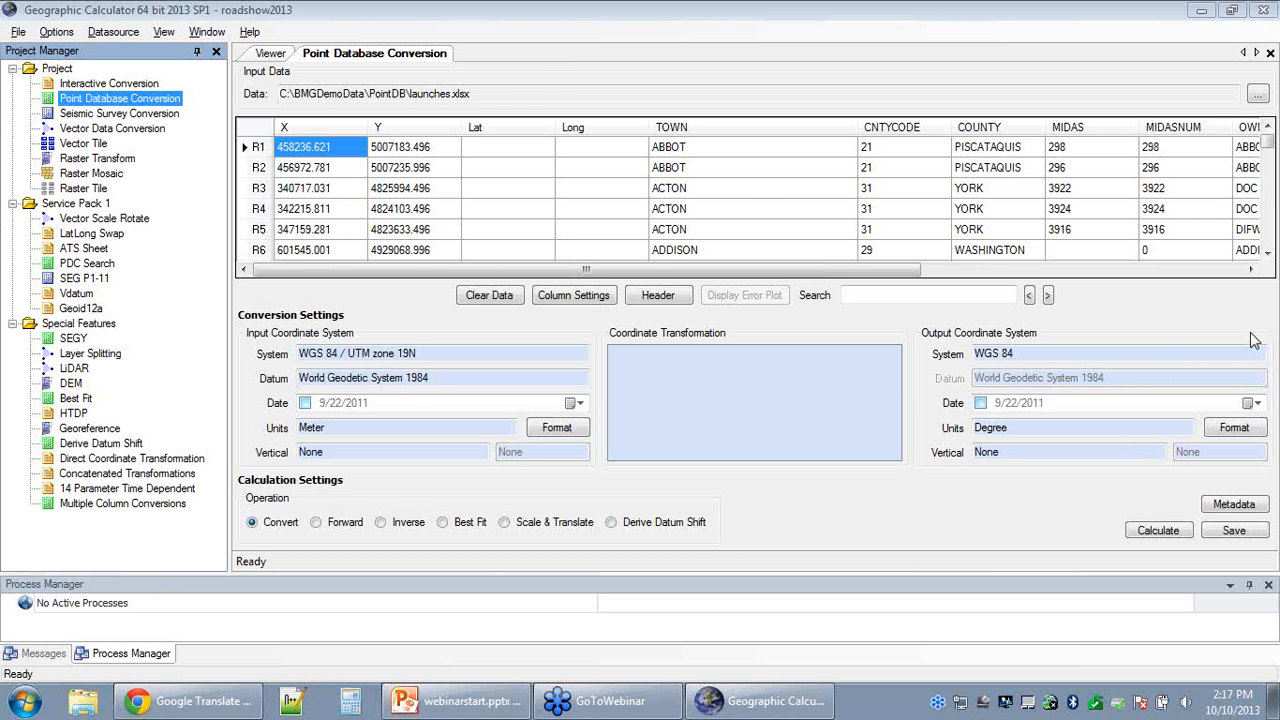
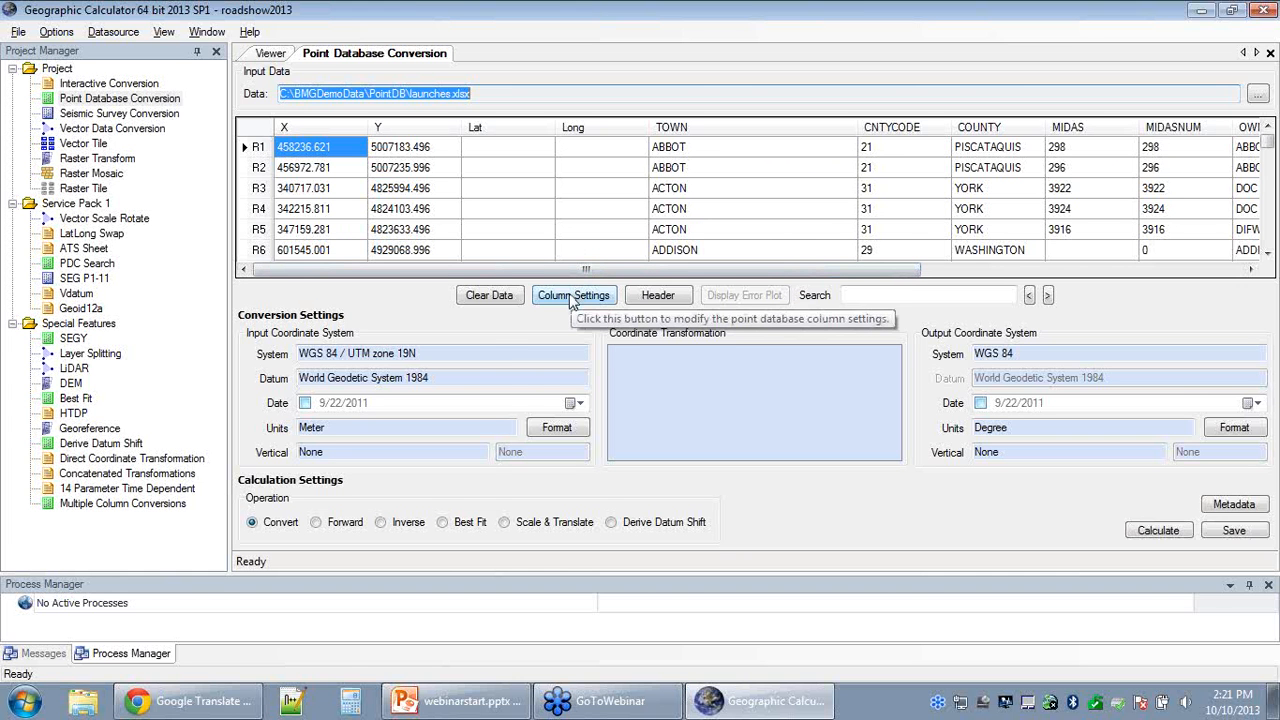
Review the point database's column settings for input northing and easting and output latitude and longitude.
{"action": "left_click", "coordinate": [573, 297]}
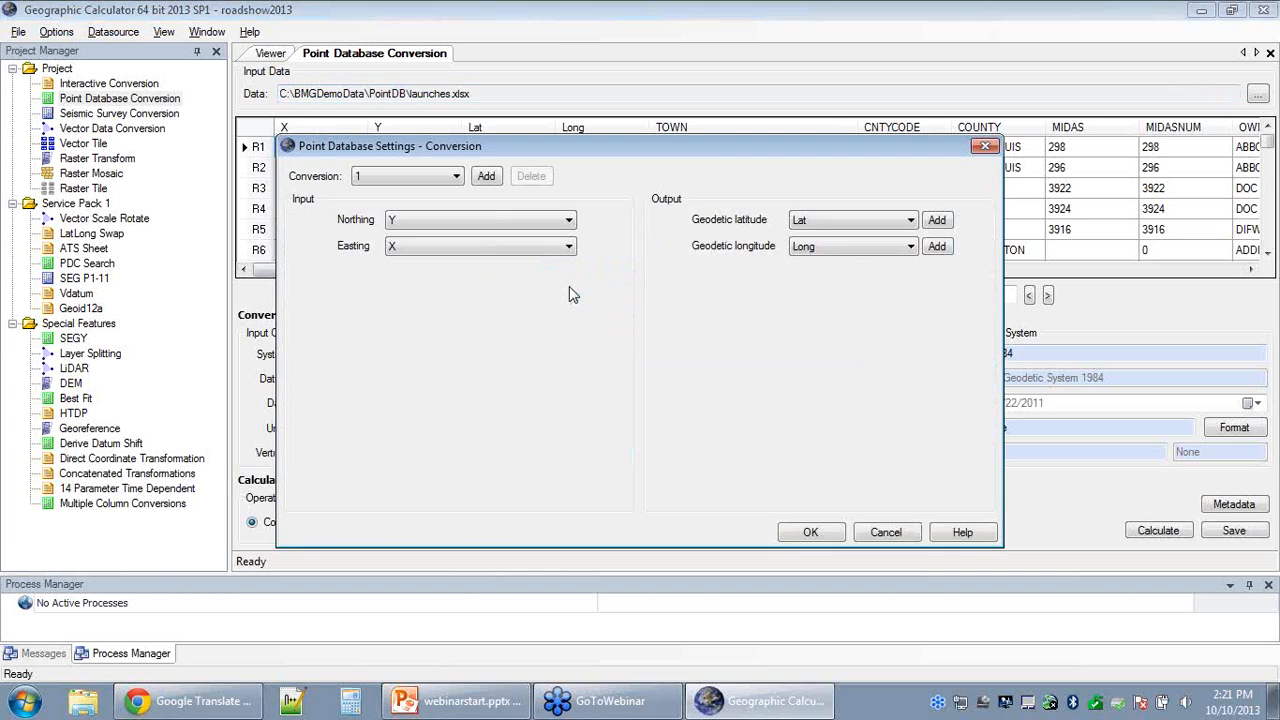
{"action": "left_click_drag", "start_coordinate": [570, 152], "coordinate": [569, 209]}
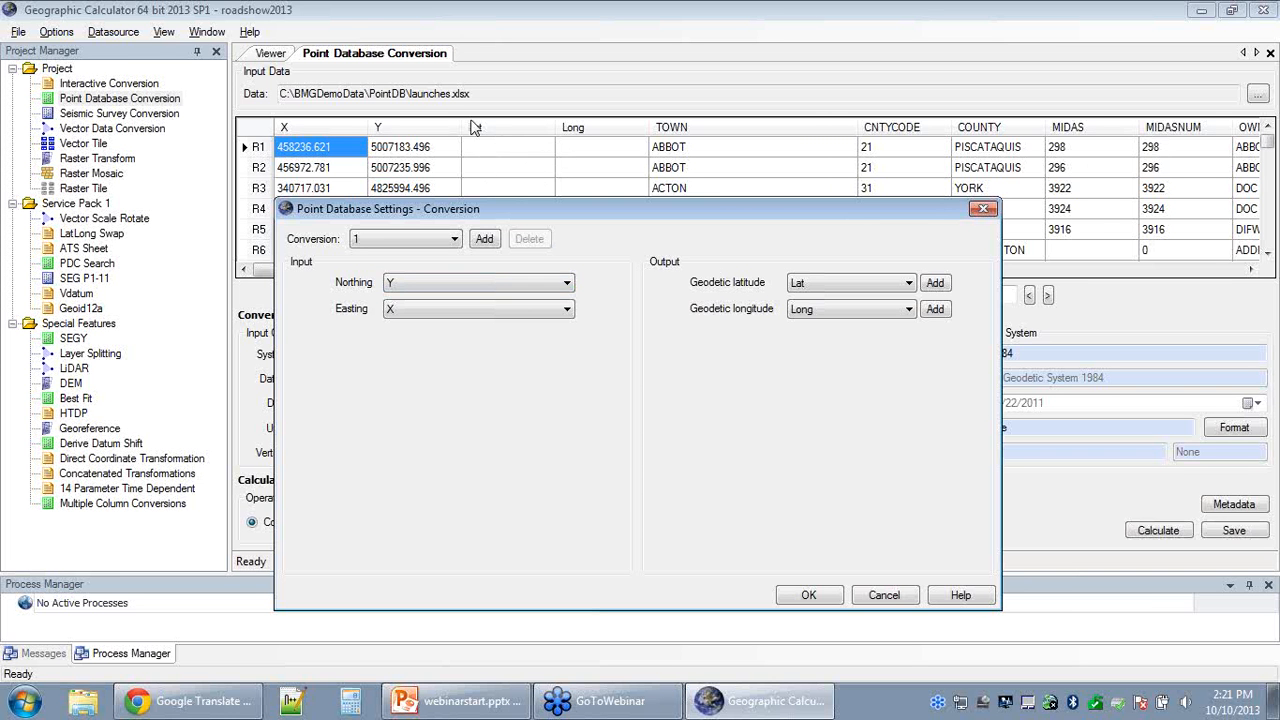
{"action": "left_click", "coordinate": [979, 211]}
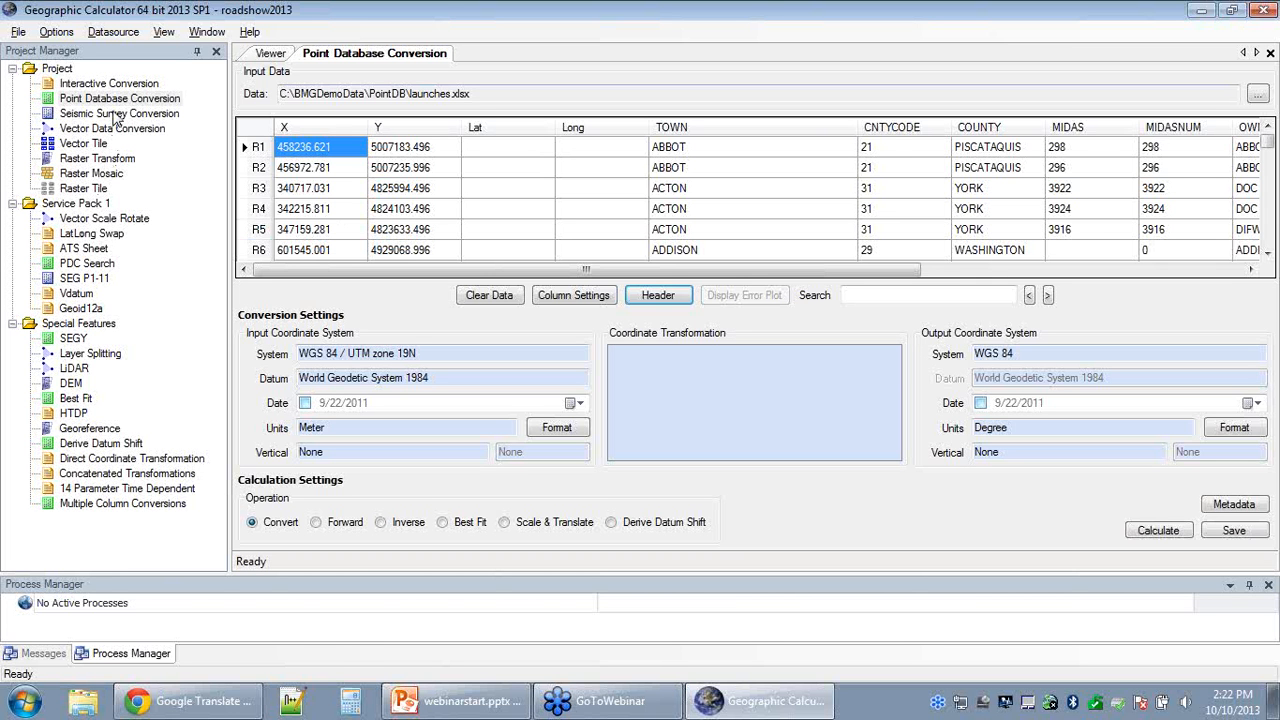
Open the SEGY job, close the Process Manager, and bring the source and receiver group coordinate columns into view.
{"action": "double_click", "coordinate": [60, 341]}
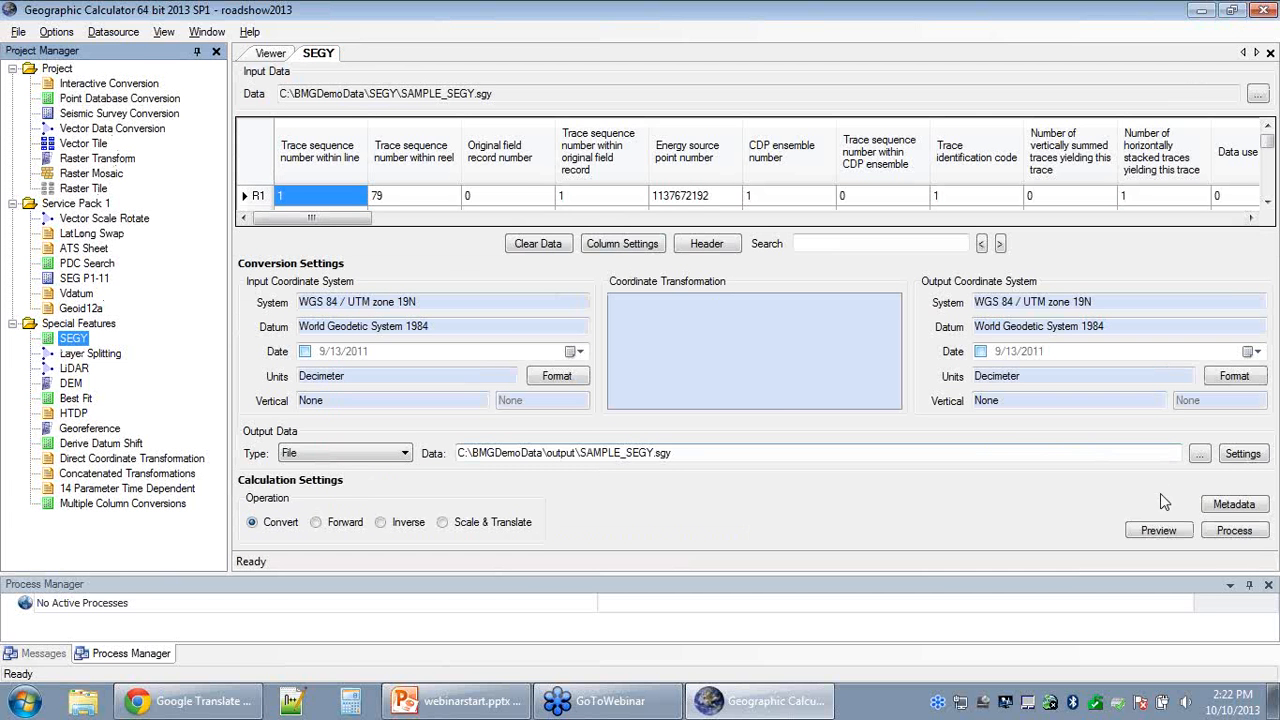
{"action": "left_click", "coordinate": [1268, 586]}
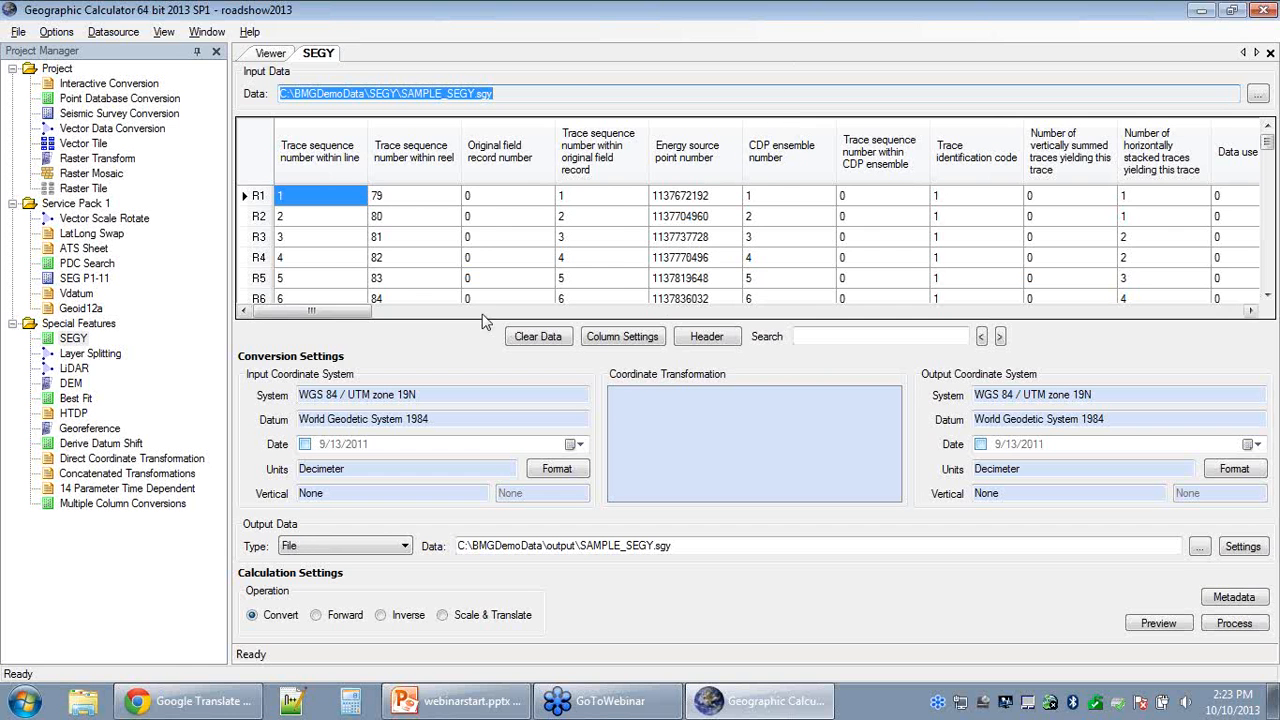
{"action": "left_click_drag", "start_coordinate": [340, 311], "coordinate": [553, 328]}
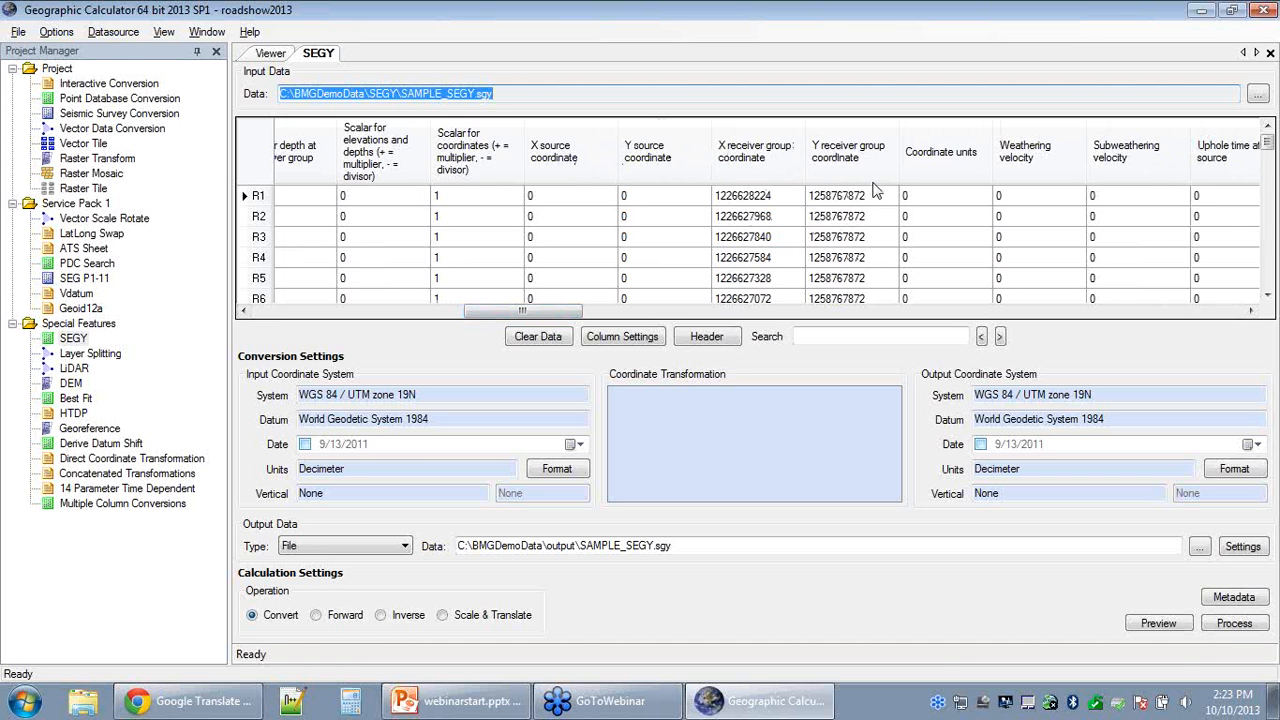
{"action": "mouse_move", "coordinate": [534, 316]}
{"action": "left_mouse_down"}
{"action": "mouse_move", "coordinate": [586, 314]}
{"action": "mouse_move", "coordinate": [532, 320]}
{"action": "left_mouse_up"}
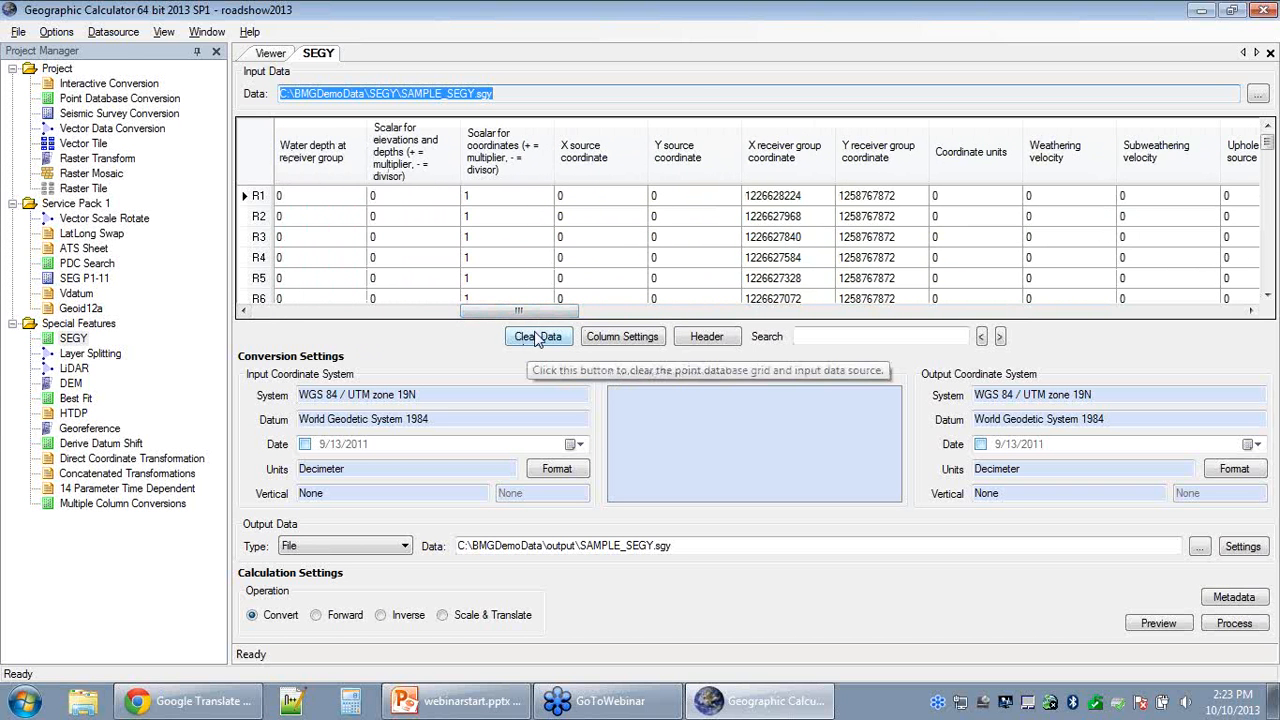
Open the SEGY job's column settings and try other input columns, ending with Y source coordinate as northing and X source coordinate as easting.
{"action": "left_click", "coordinate": [626, 338]}
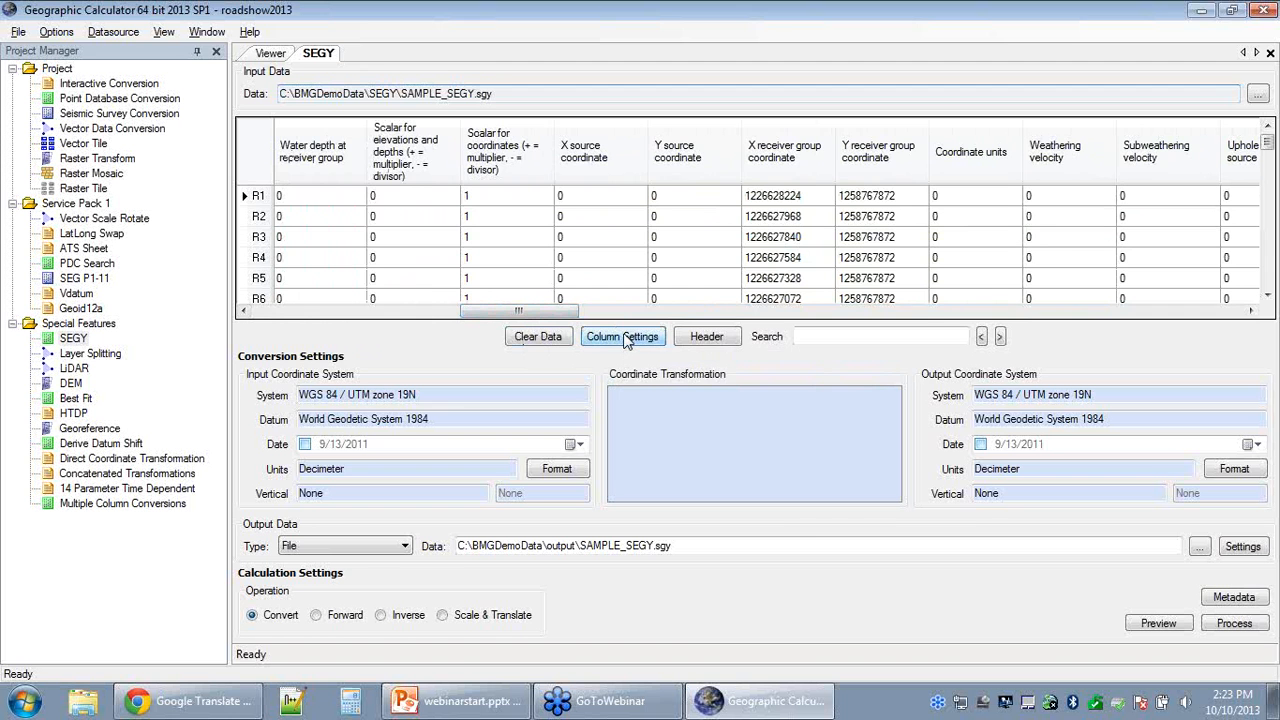
{"action": "left_click", "coordinate": [570, 221]}
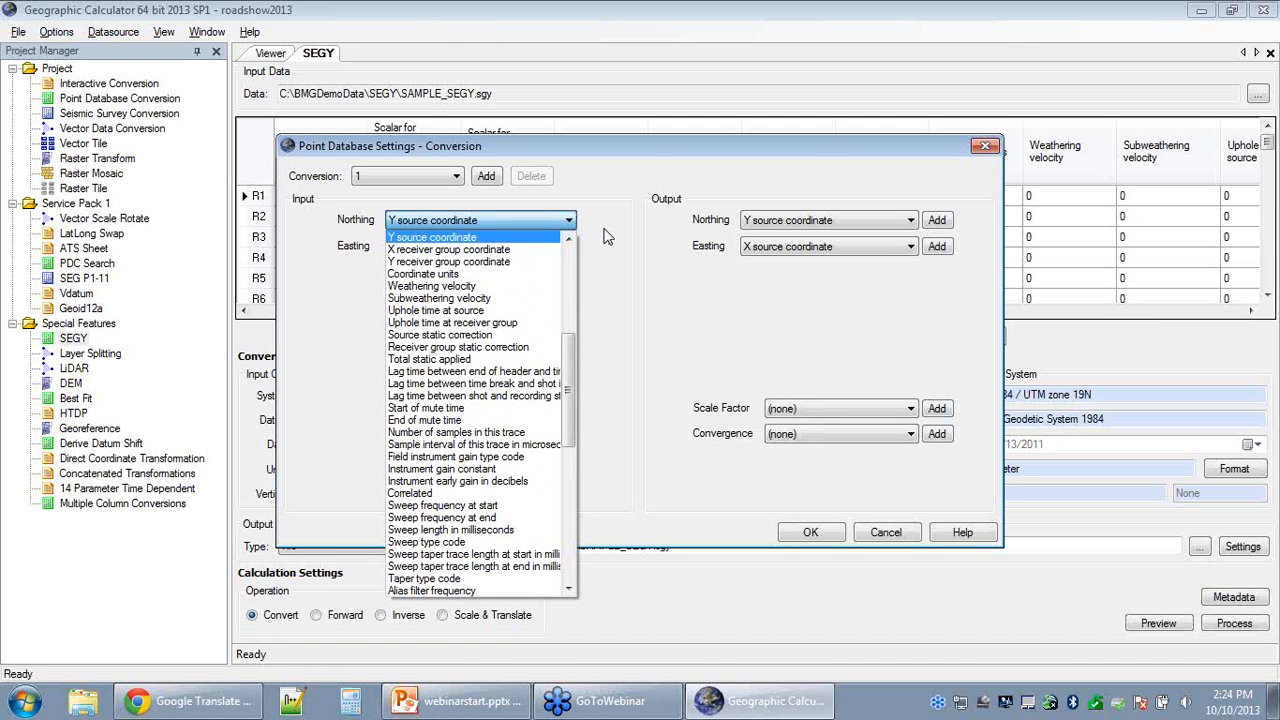
{"action": "scroll", "coordinate": [572, 338], "scroll_direction": "up", "scroll_amount": 3}
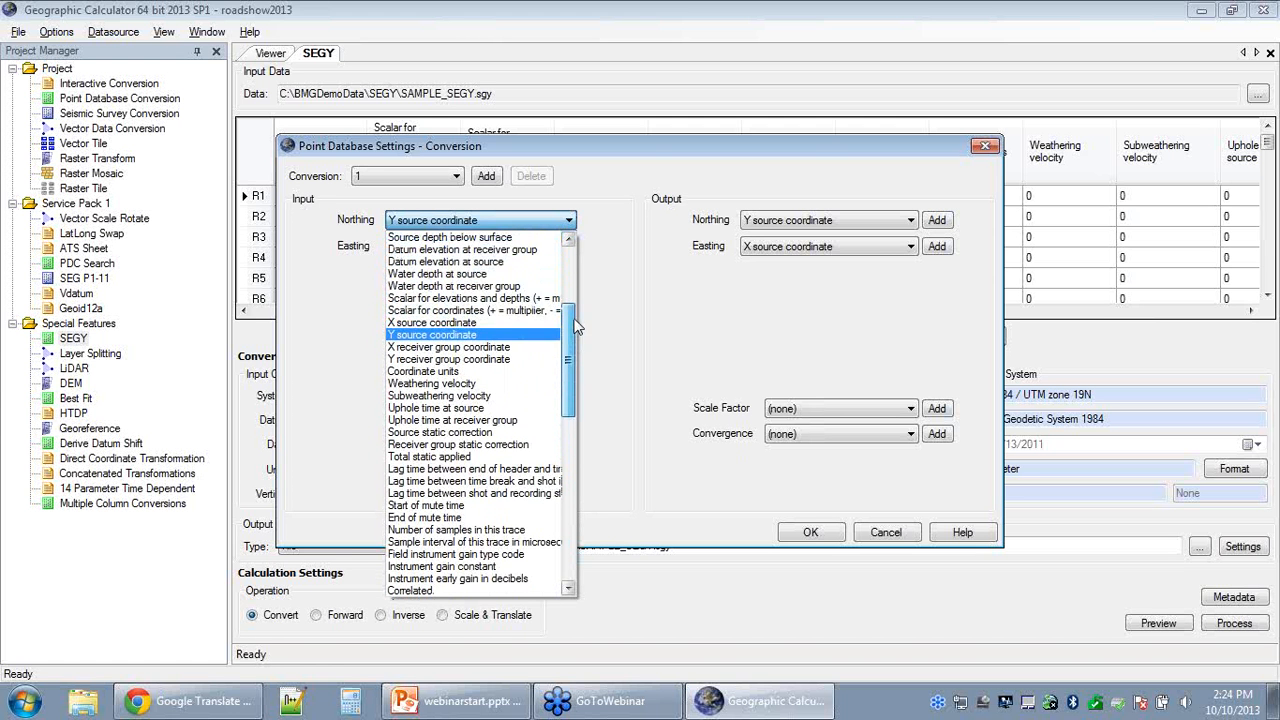
{"action": "left_click", "coordinate": [472, 323]}
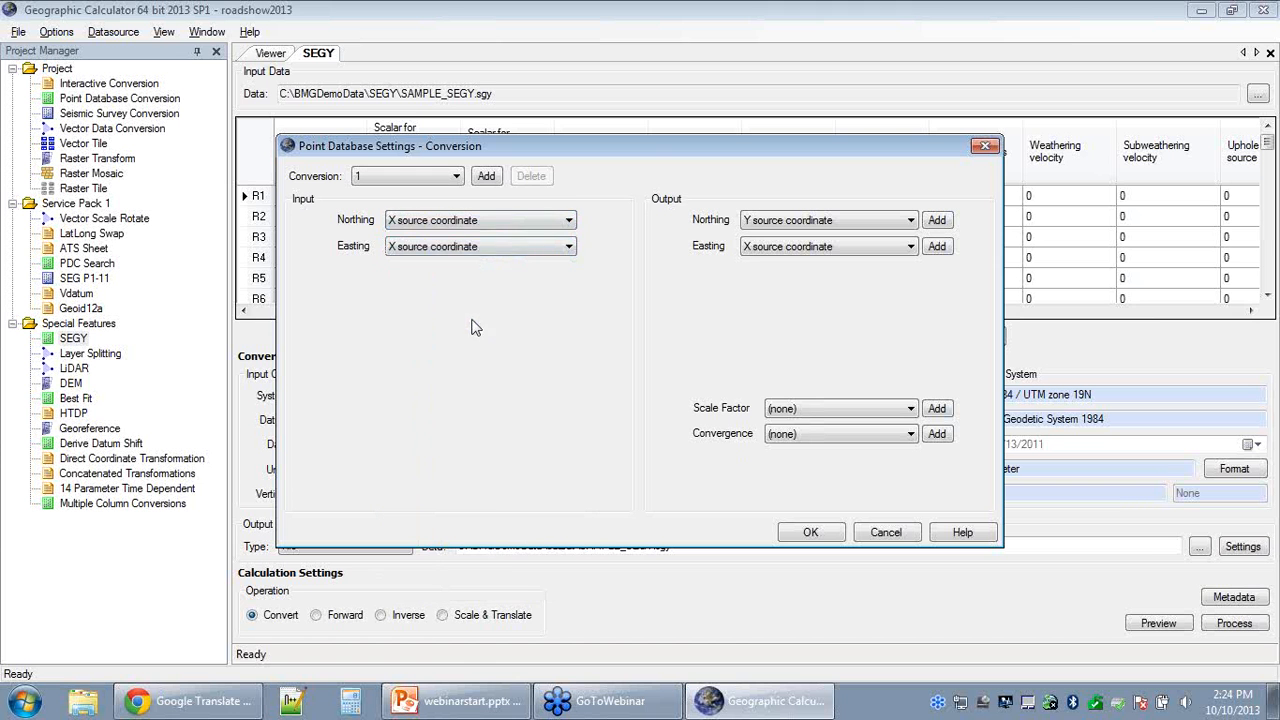
{"action": "left_click", "coordinate": [530, 250]}
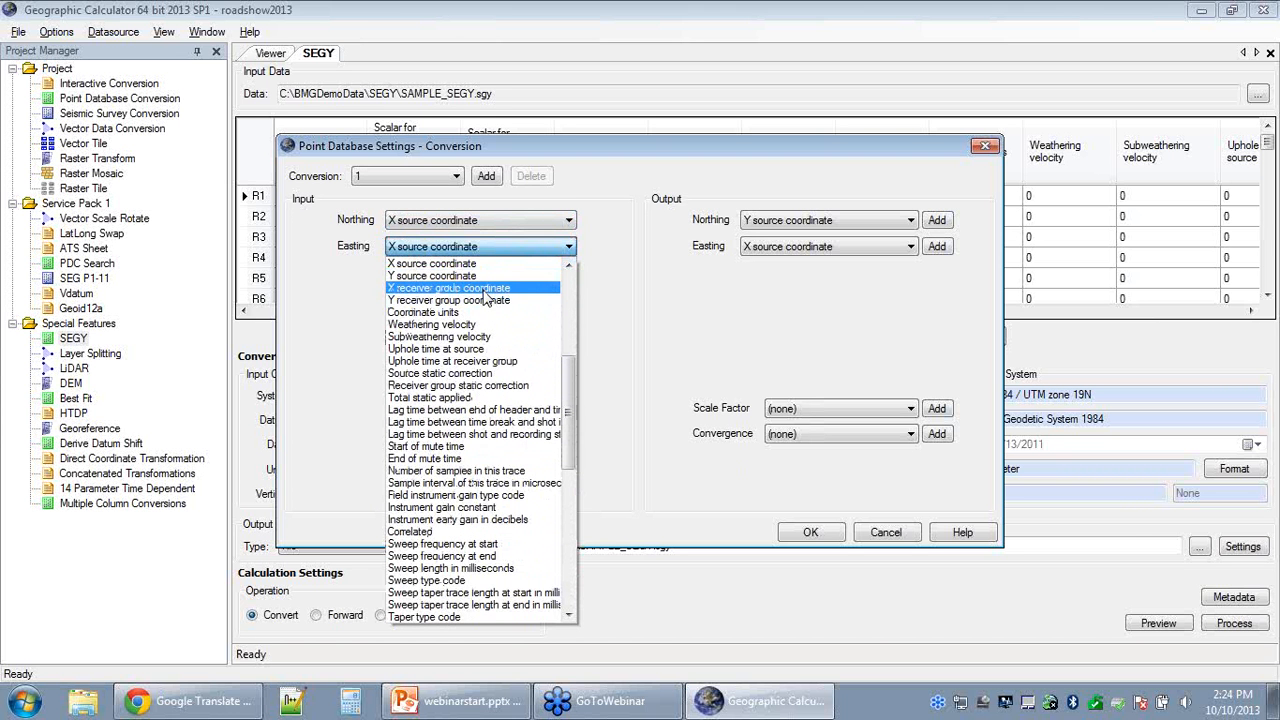
{"action": "left_click", "coordinate": [604, 256]}
{"action": "left_click", "coordinate": [572, 221]}
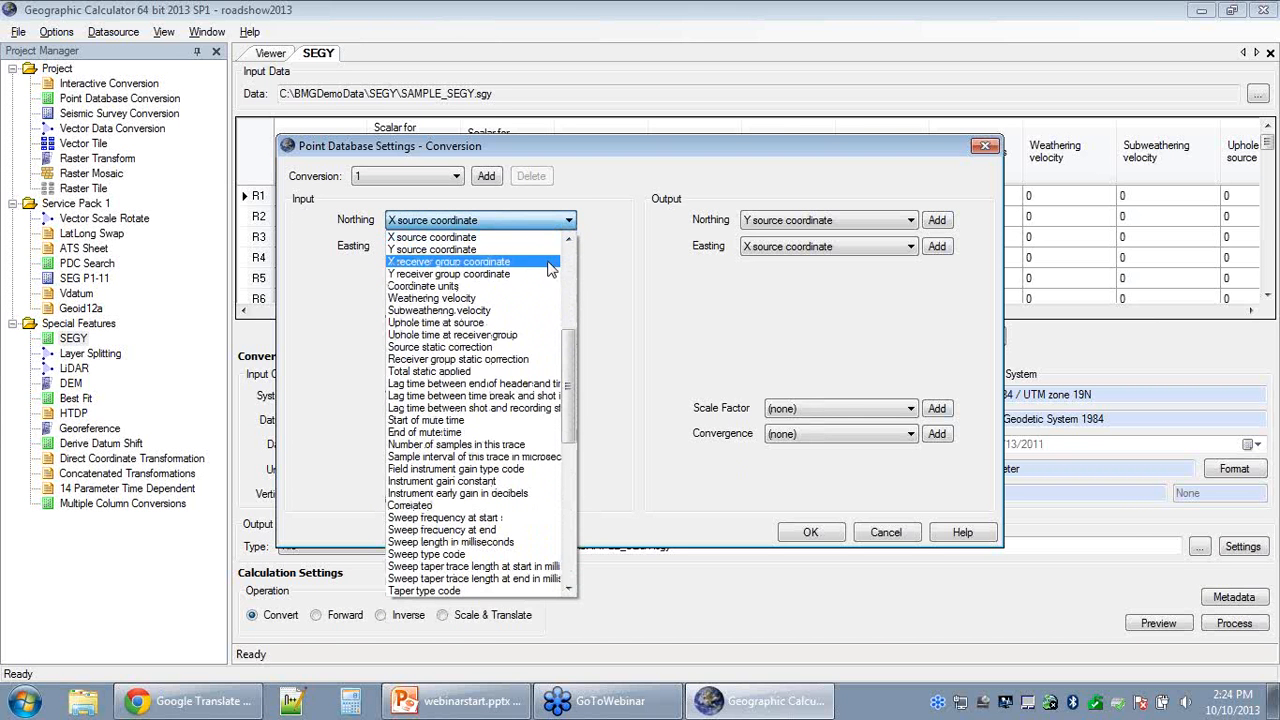
{"action": "left_click", "coordinate": [486, 249]}
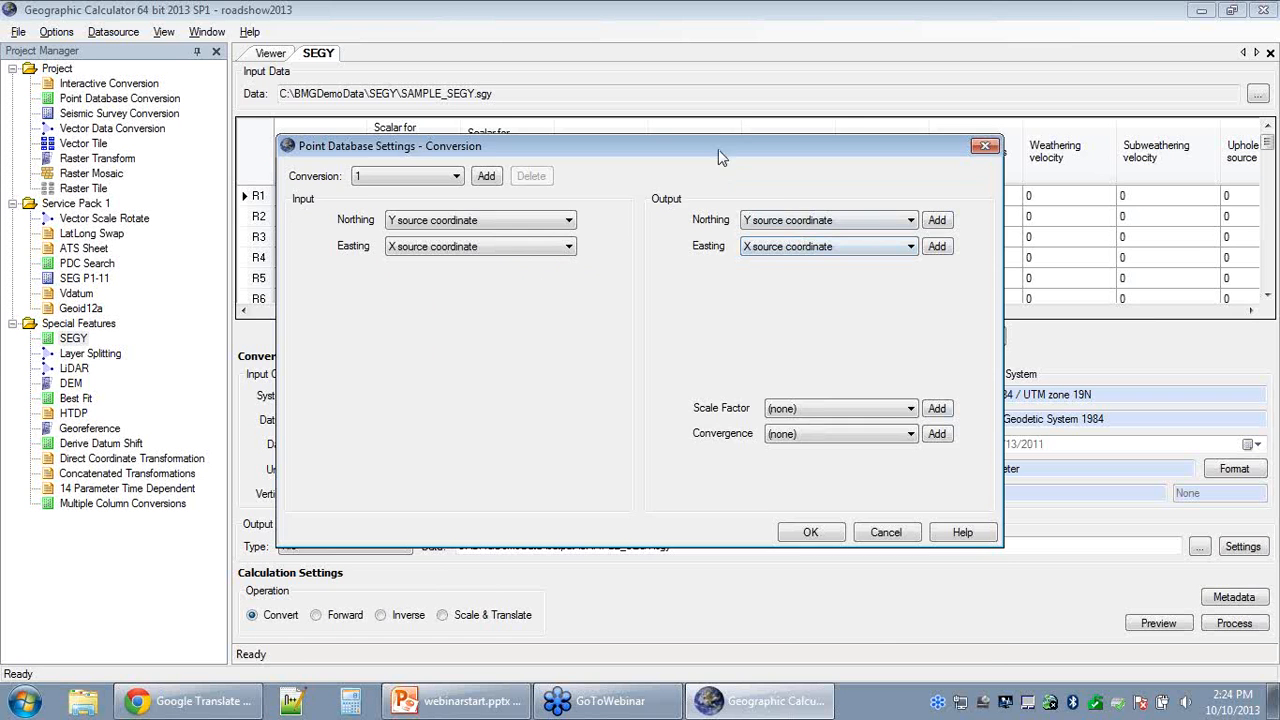
{"action": "left_click_drag", "start_coordinate": [721, 150], "coordinate": [724, 260]}
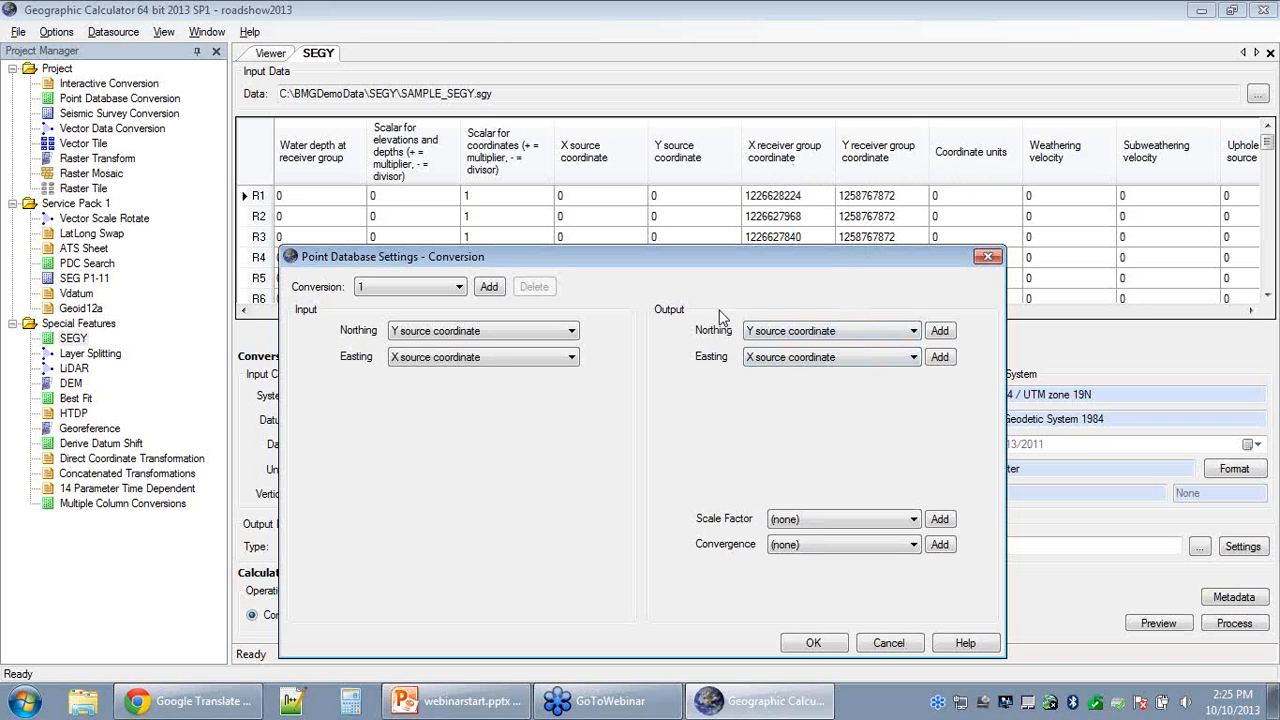
Add a second conversion with Y receiver group coordinate as input northing and X receiver group coordinate as input easting.
{"action": "left_click", "coordinate": [459, 289]}
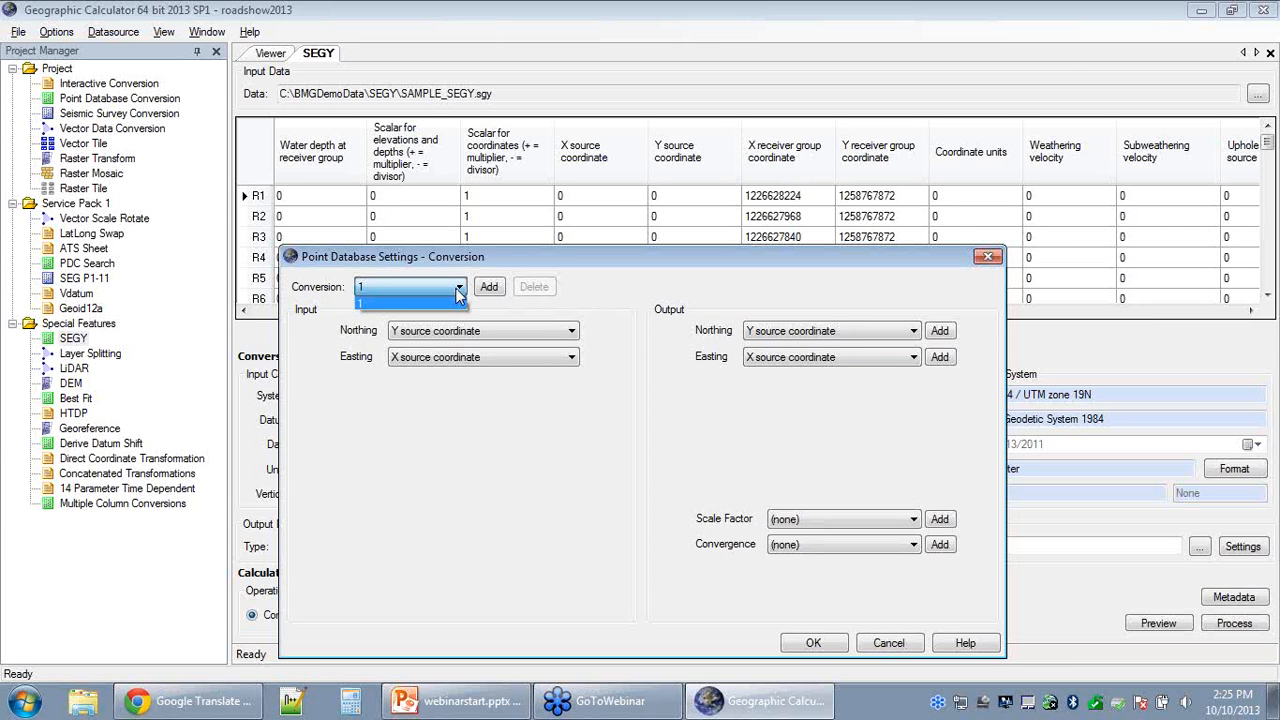
{"action": "left_click", "coordinate": [617, 284]}
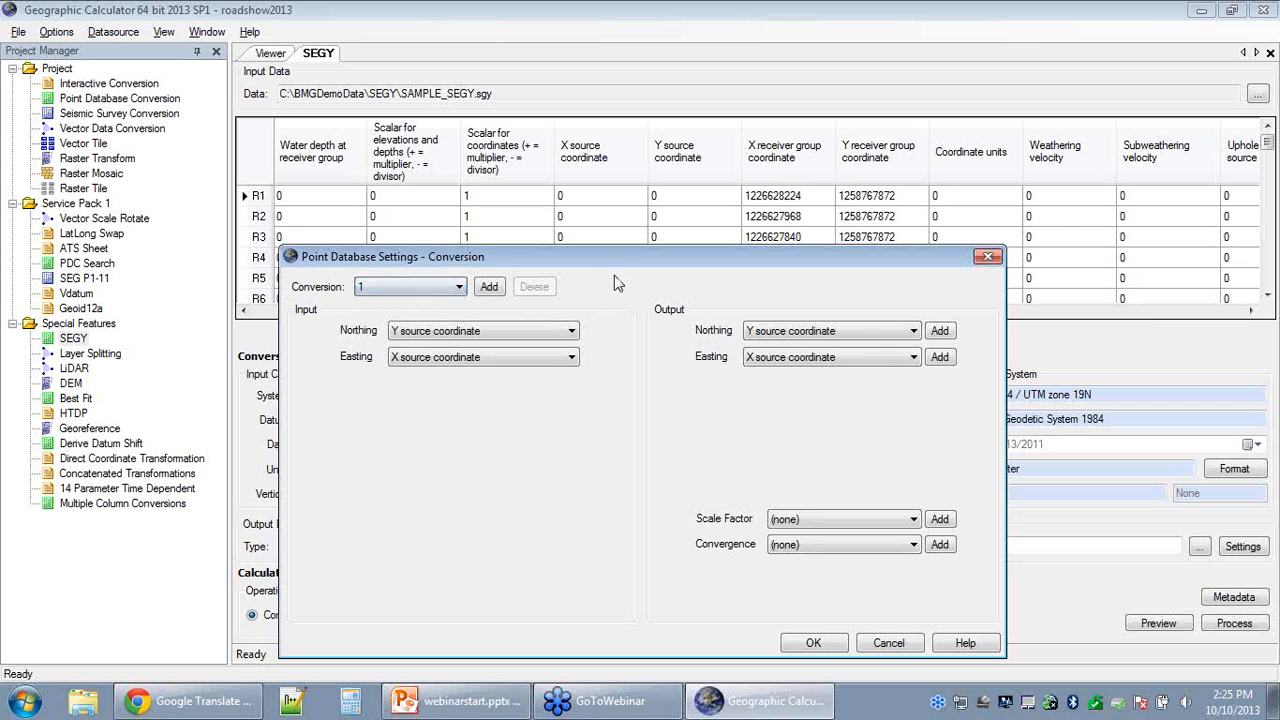
{"action": "left_click", "coordinate": [489, 287]}
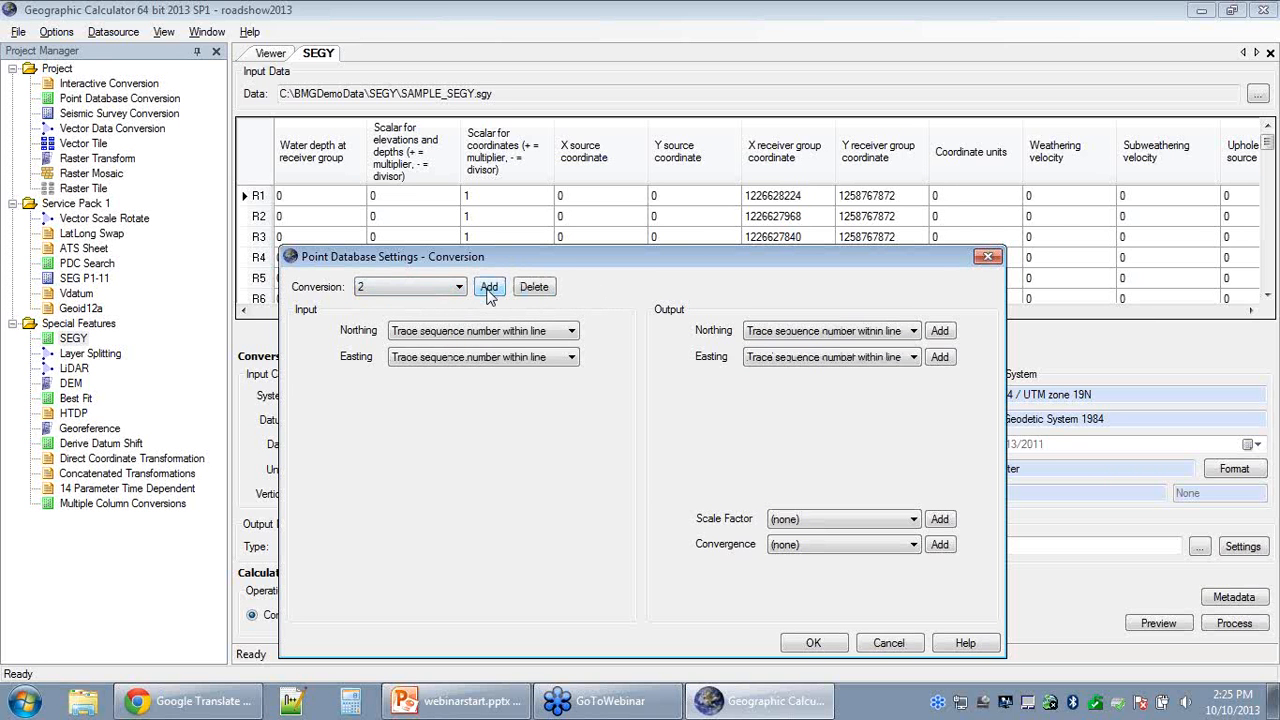
{"action": "left_click", "coordinate": [570, 331]}
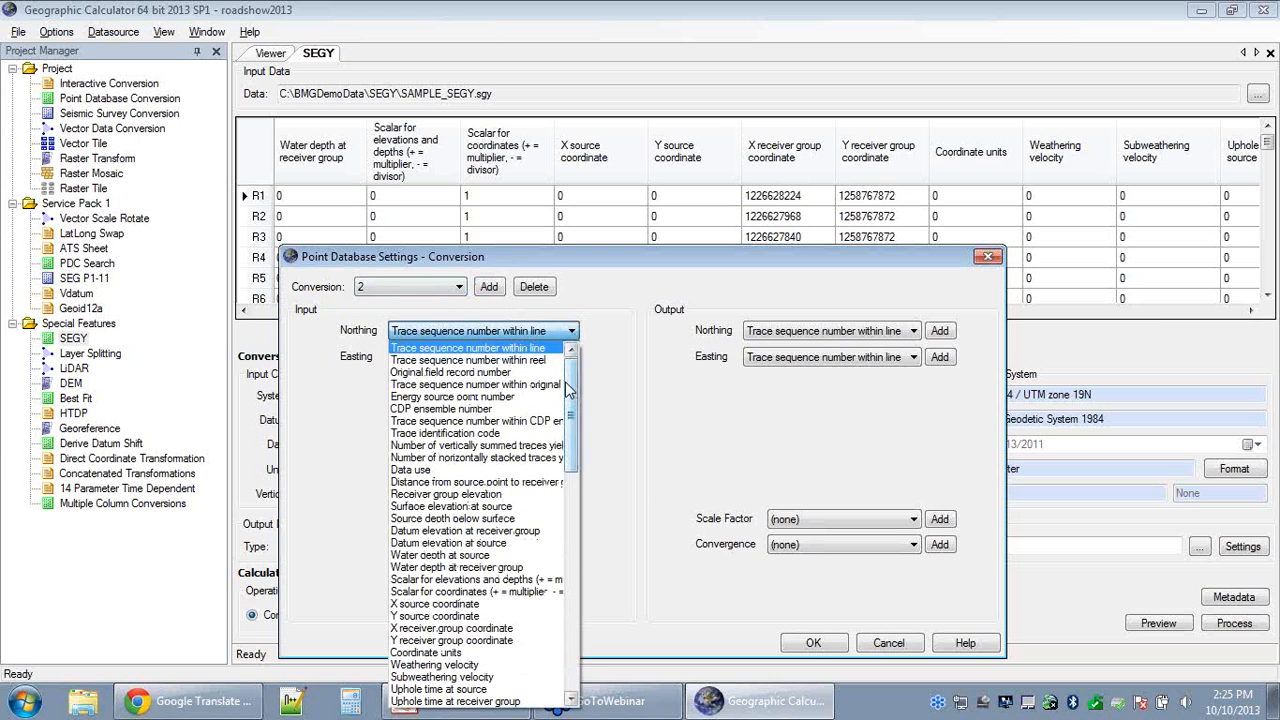
{"action": "left_click_drag", "start_coordinate": [570, 392], "coordinate": [570, 430]}
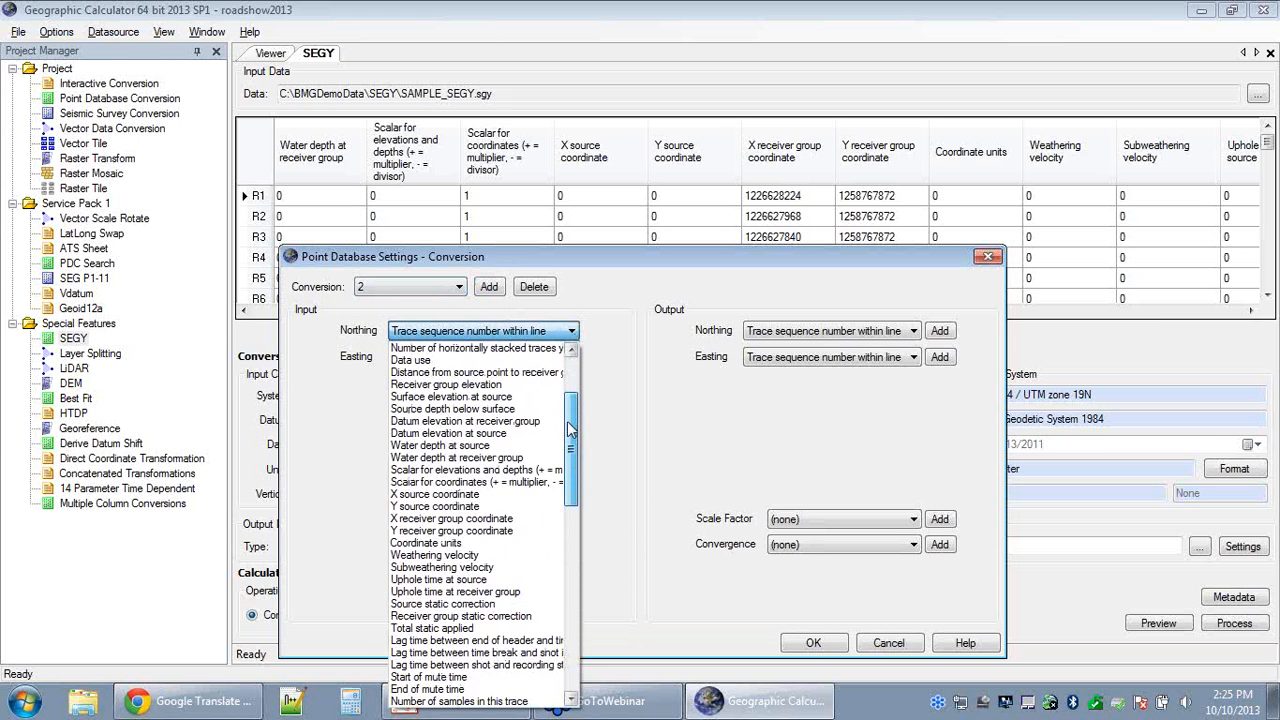
{"action": "left_click", "coordinate": [481, 531]}
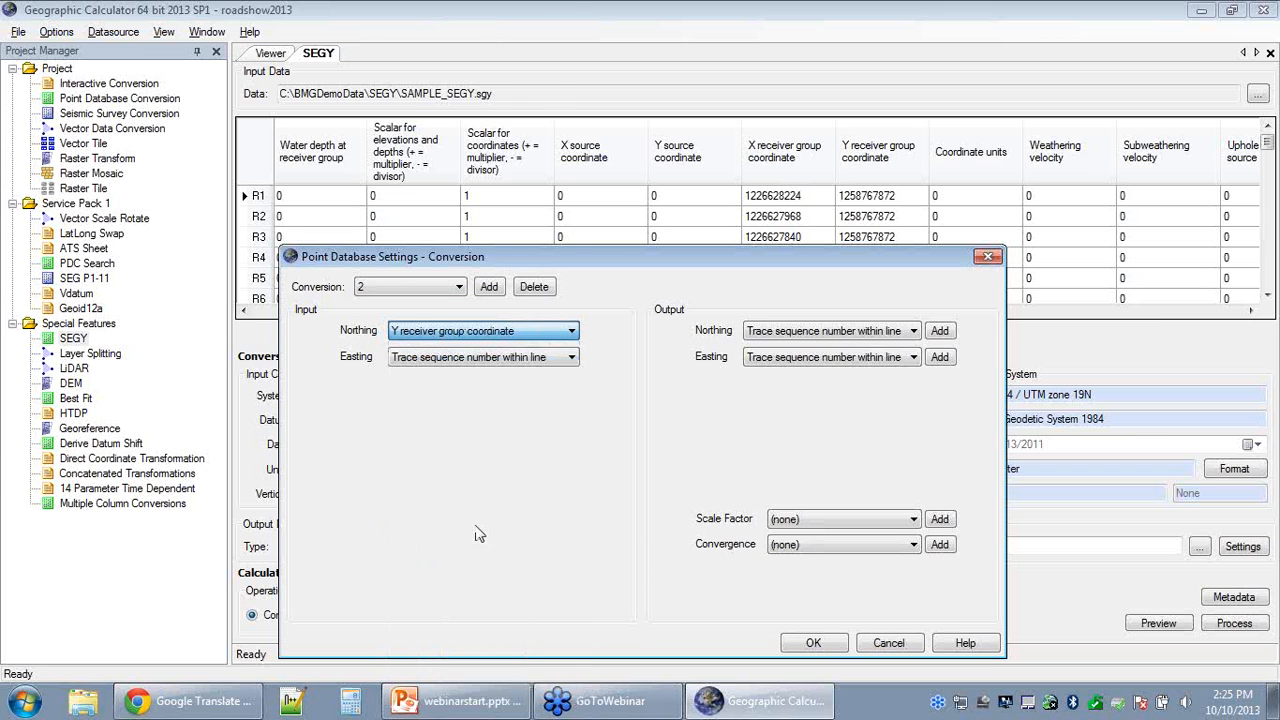
{"action": "left_click", "coordinate": [571, 357]}
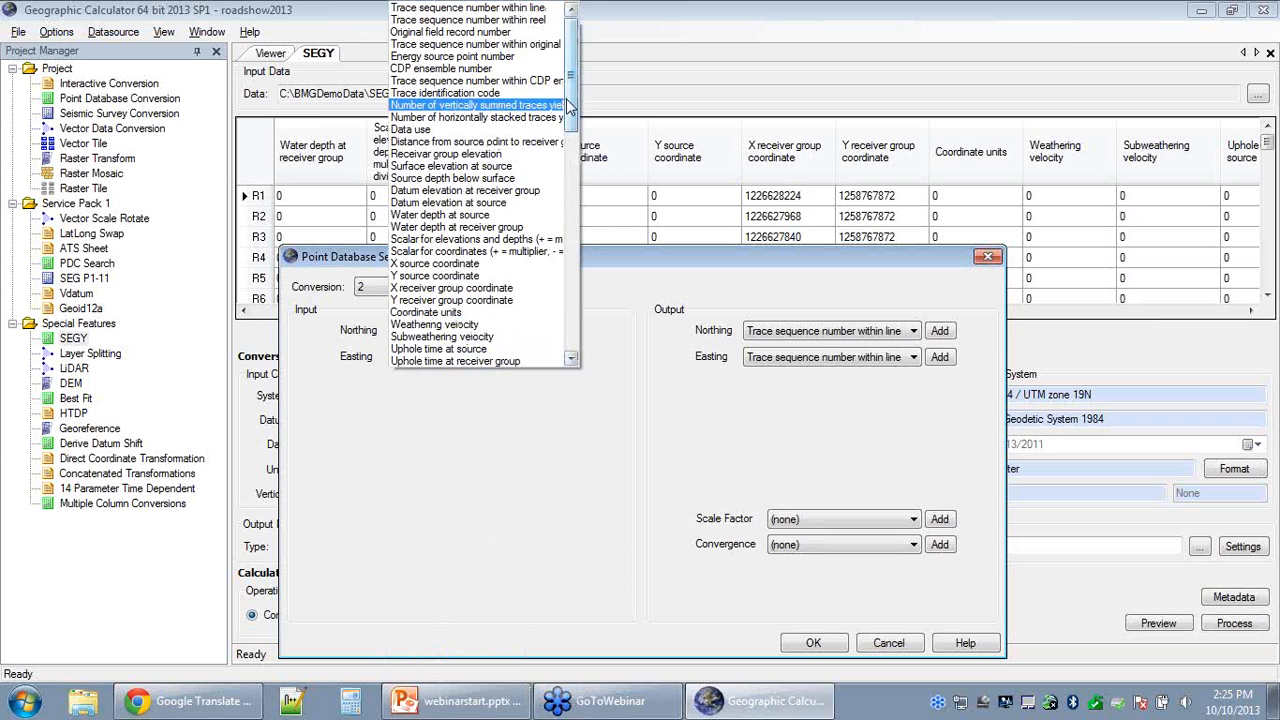
{"action": "left_click", "coordinate": [535, 545]}
{"action": "left_click", "coordinate": [571, 357]}
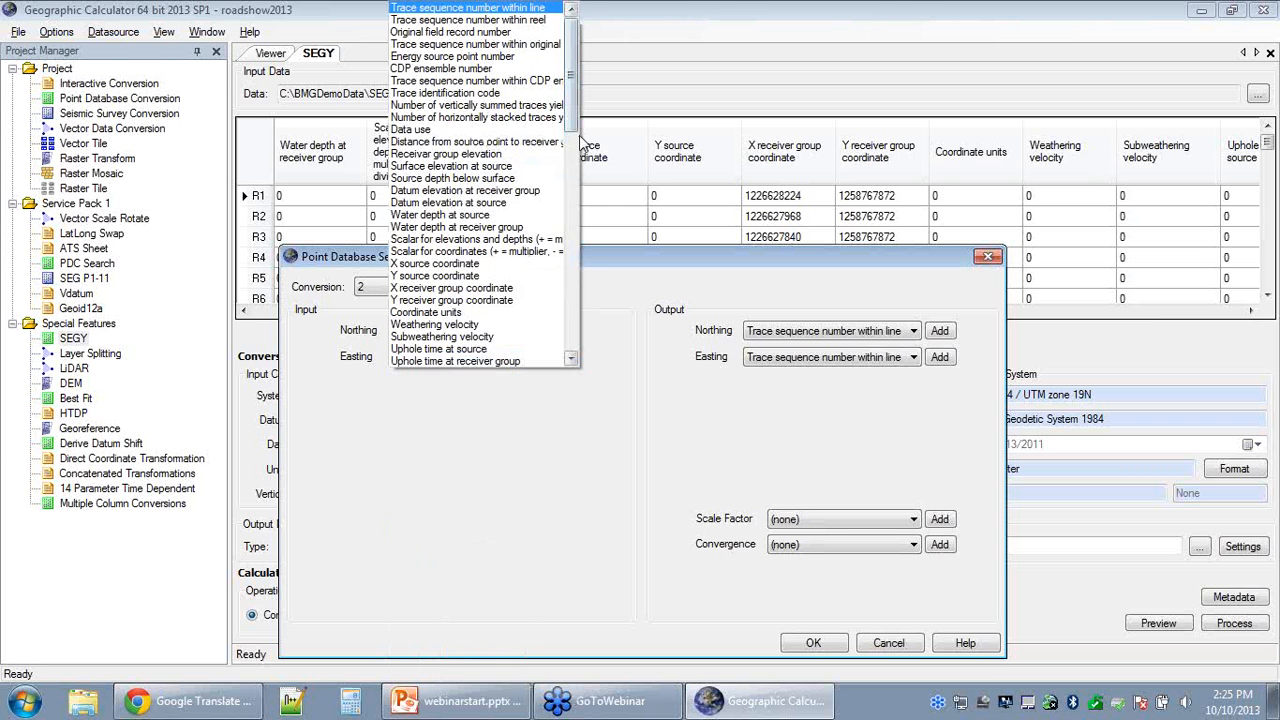
{"action": "left_click_drag", "start_coordinate": [576, 97], "coordinate": [576, 128]}
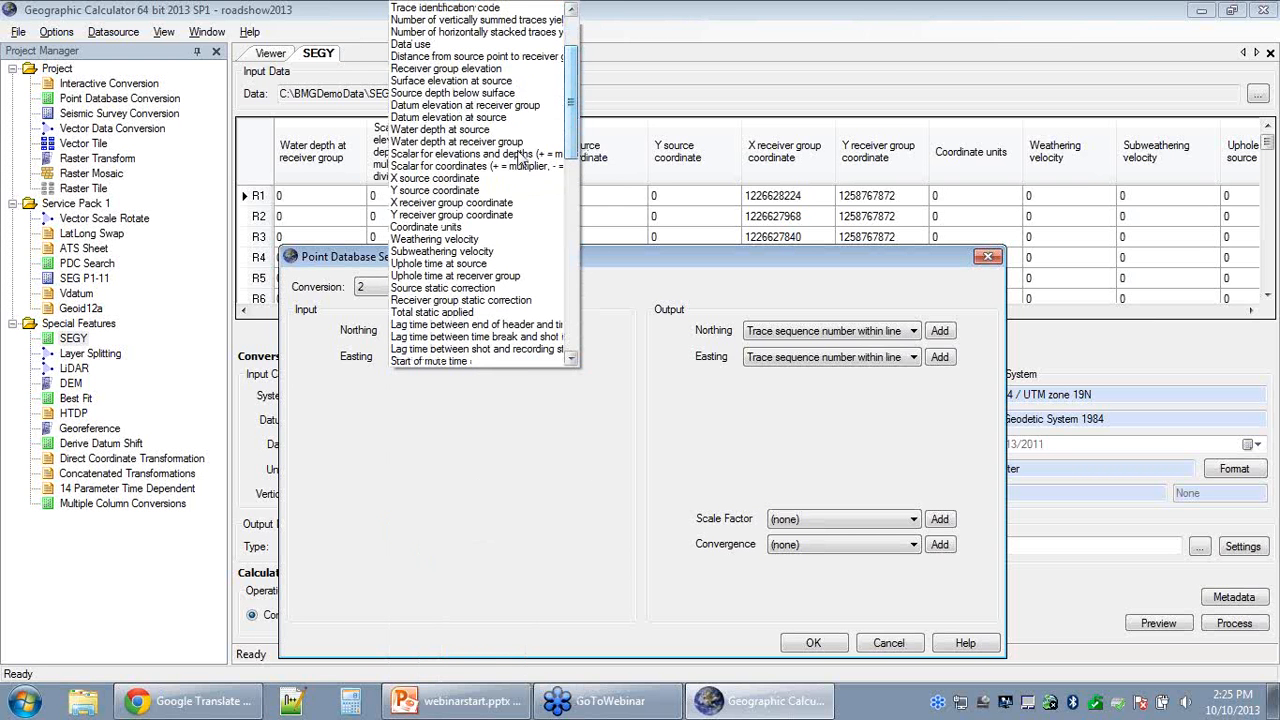
{"action": "left_click", "coordinate": [452, 203]}
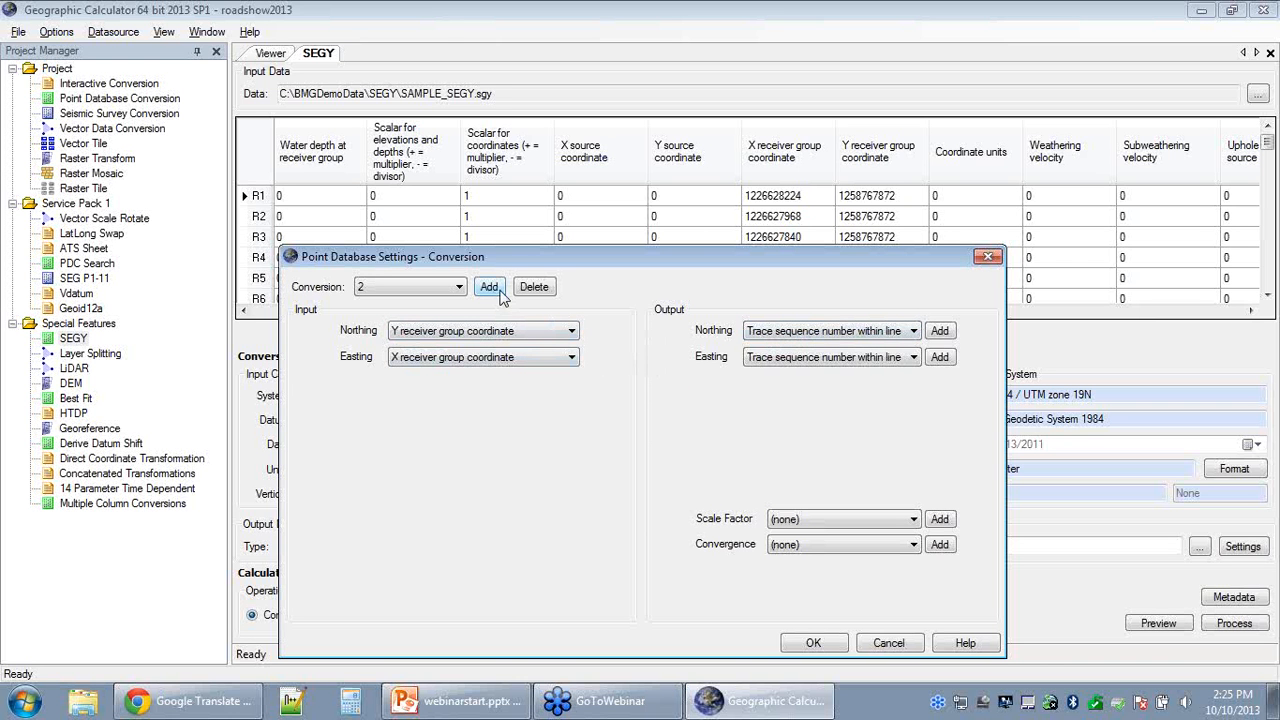
Set the second conversion's output northing to Y receiver group coordinate and its output easting to X receiver group coordinate.
{"action": "left_click", "coordinate": [913, 331]}
{"action": "scroll", "coordinate": [865, 452], "scroll_direction": "down", "scroll_amount": 3}
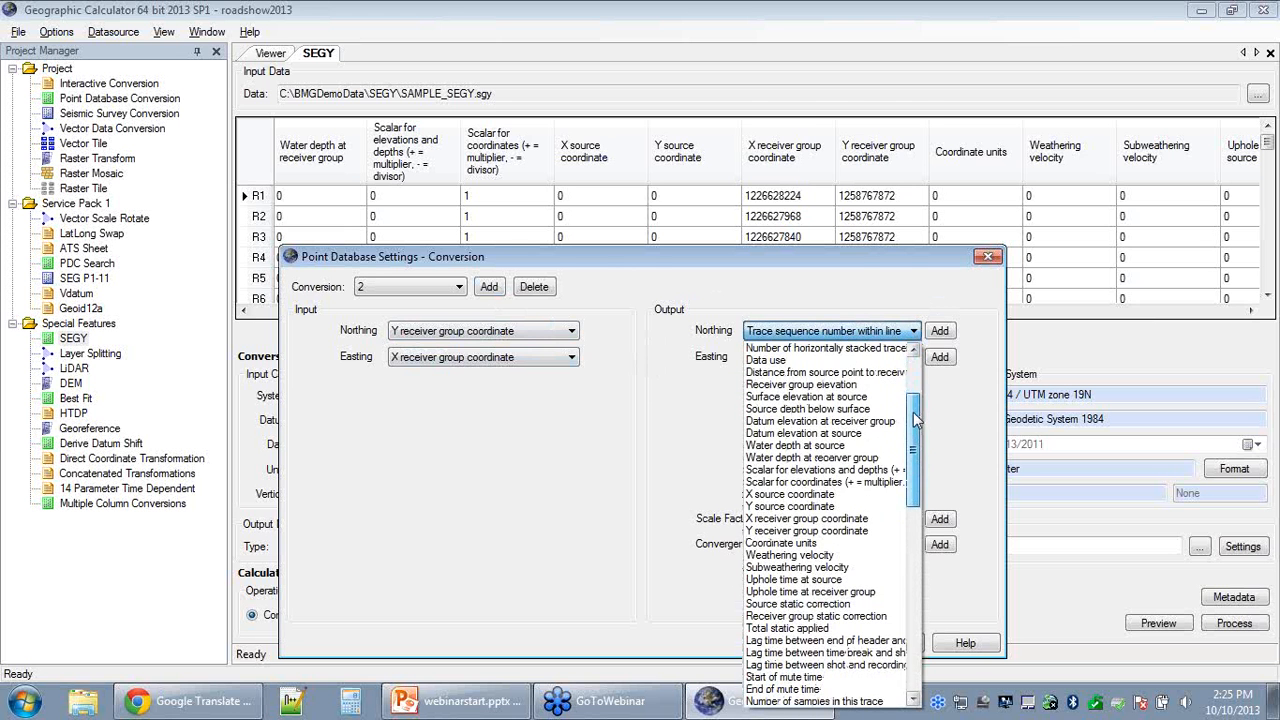
{"action": "left_click", "coordinate": [820, 530]}
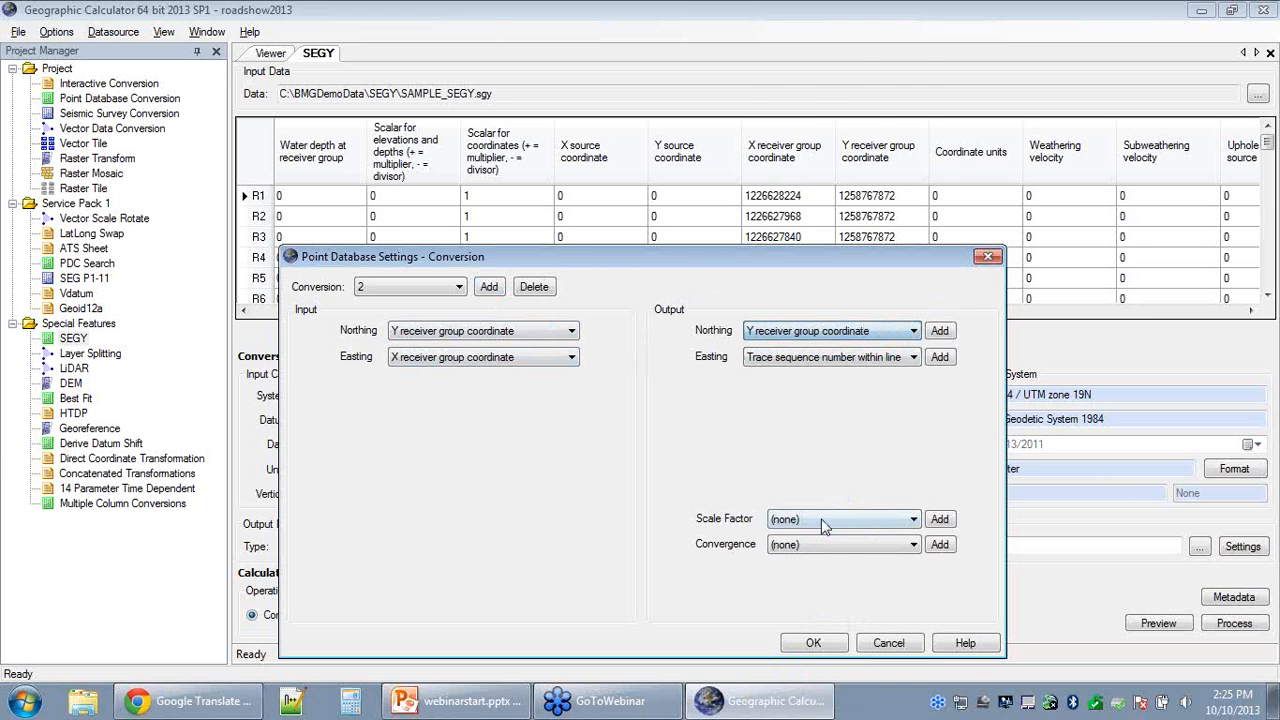
{"action": "left_click", "coordinate": [897, 357]}
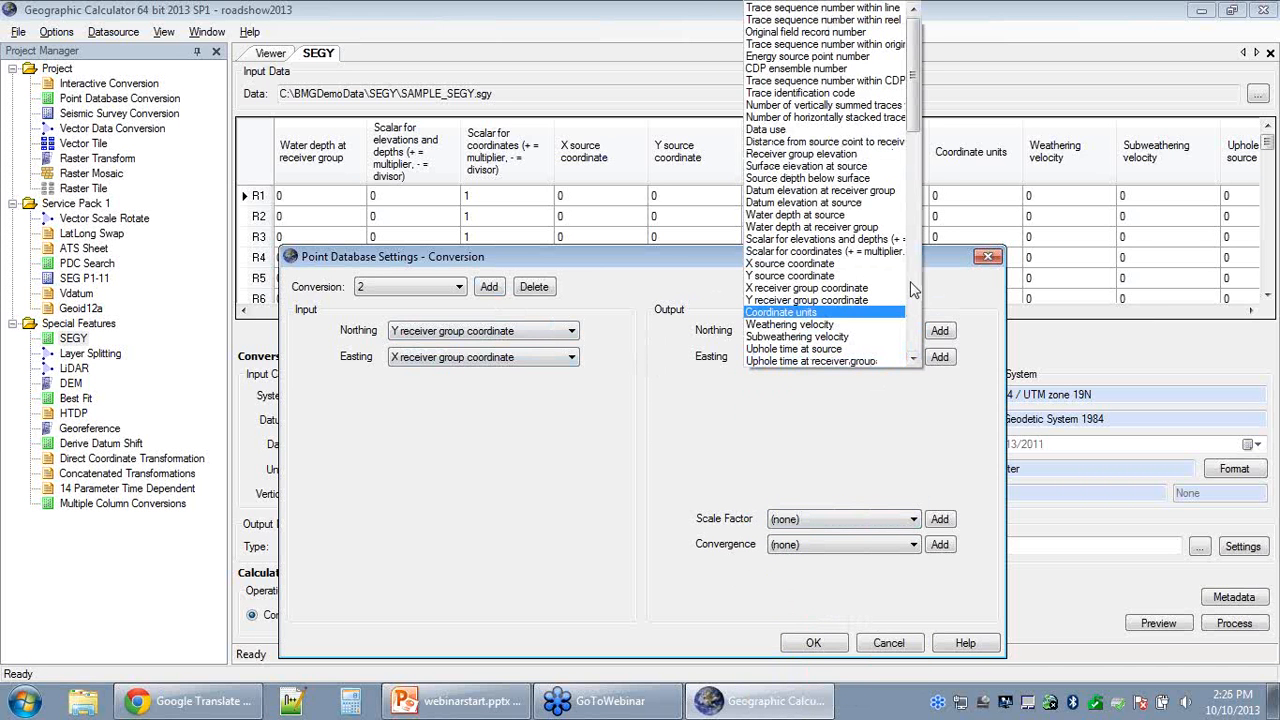
{"action": "left_click", "coordinate": [798, 289]}
Switch back to conversion 1 to review its source coordinate columns, and discard the column settings changes.
{"action": "left_click", "coordinate": [460, 287]}
{"action": "left_click", "coordinate": [449, 303]}
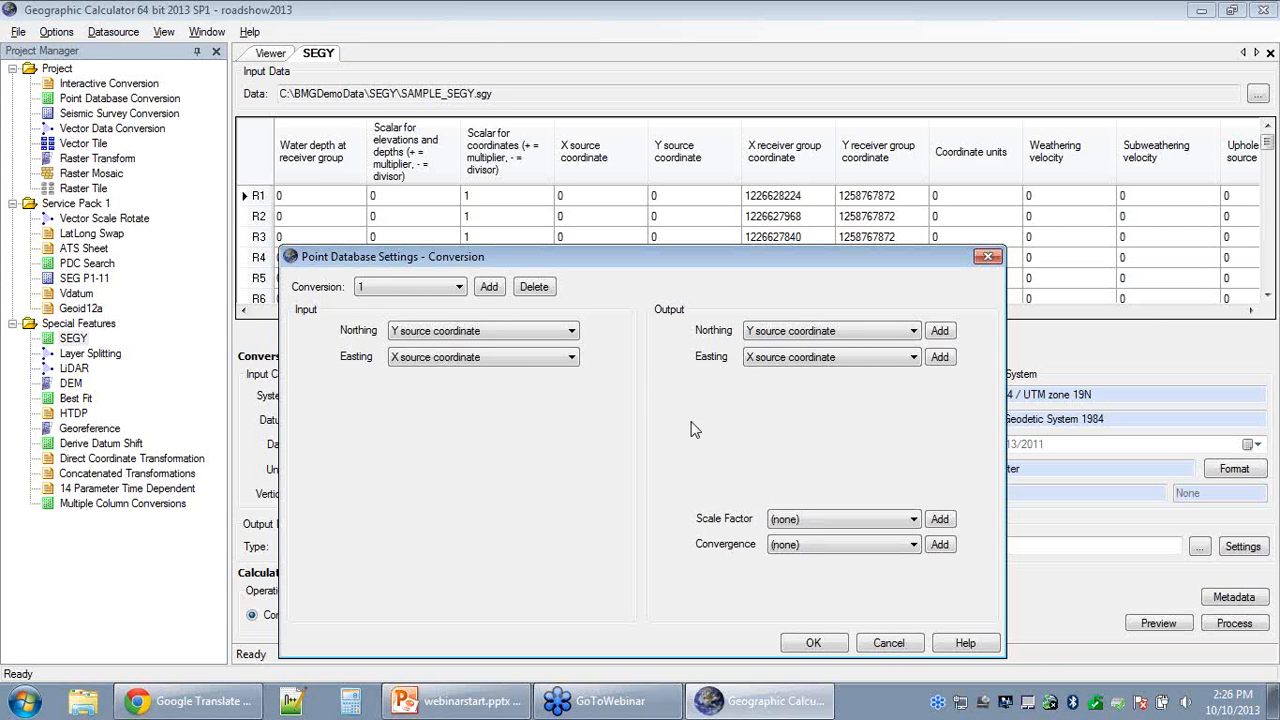
{"action": "left_click", "coordinate": [884, 645]}
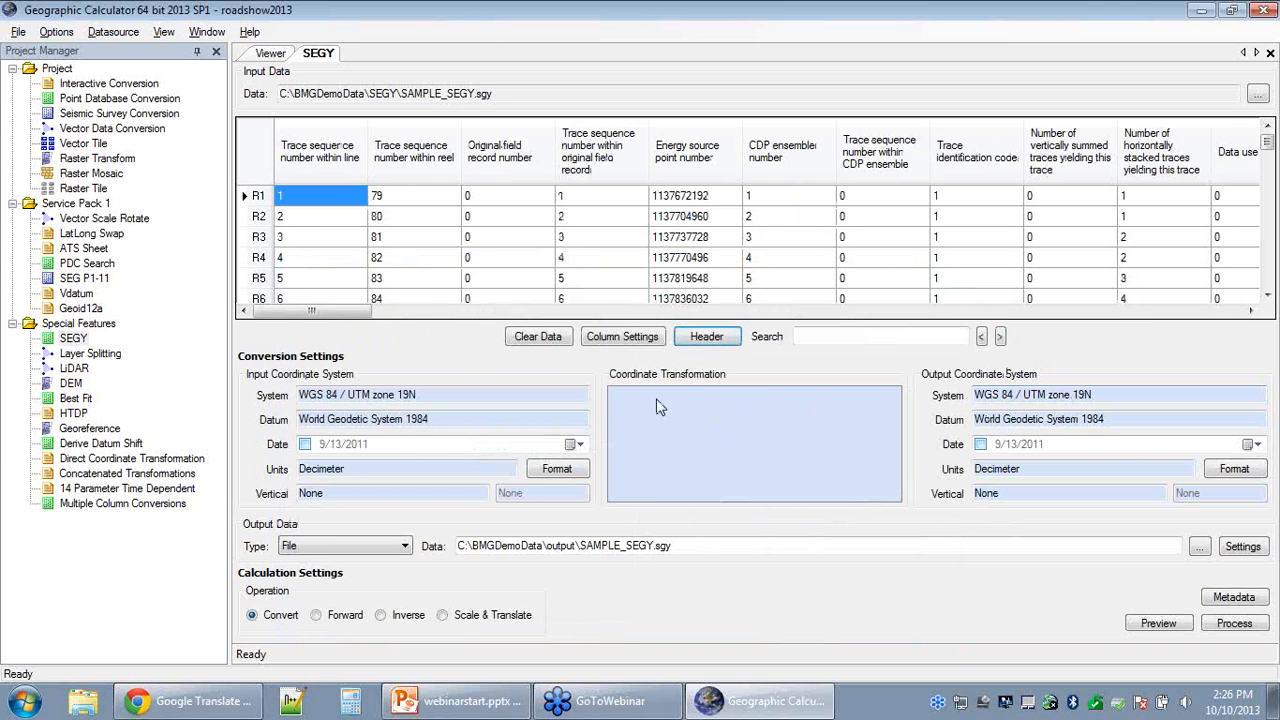
Examine the SEGY file's text header from beginning to end, including its trace header layout, and close it.
{"action": "left_click", "coordinate": [704, 337]}
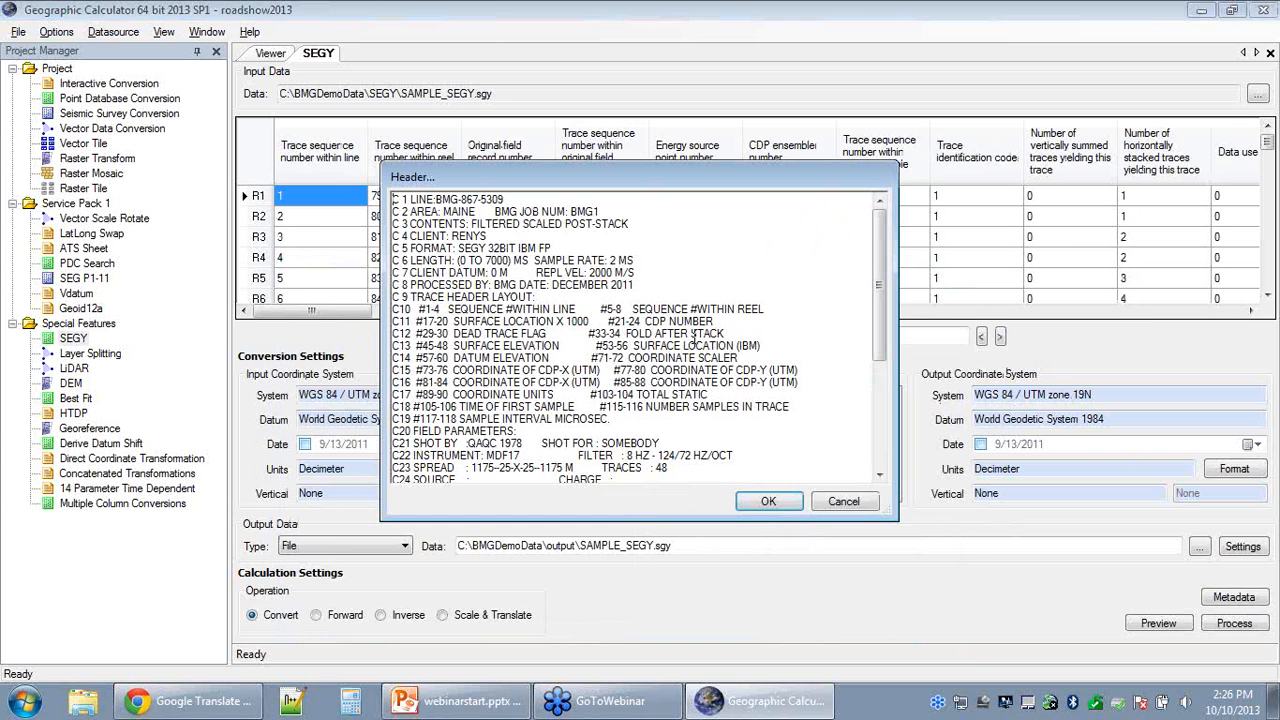
{"action": "left_click_drag", "start_coordinate": [880, 229], "coordinate": [877, 347]}
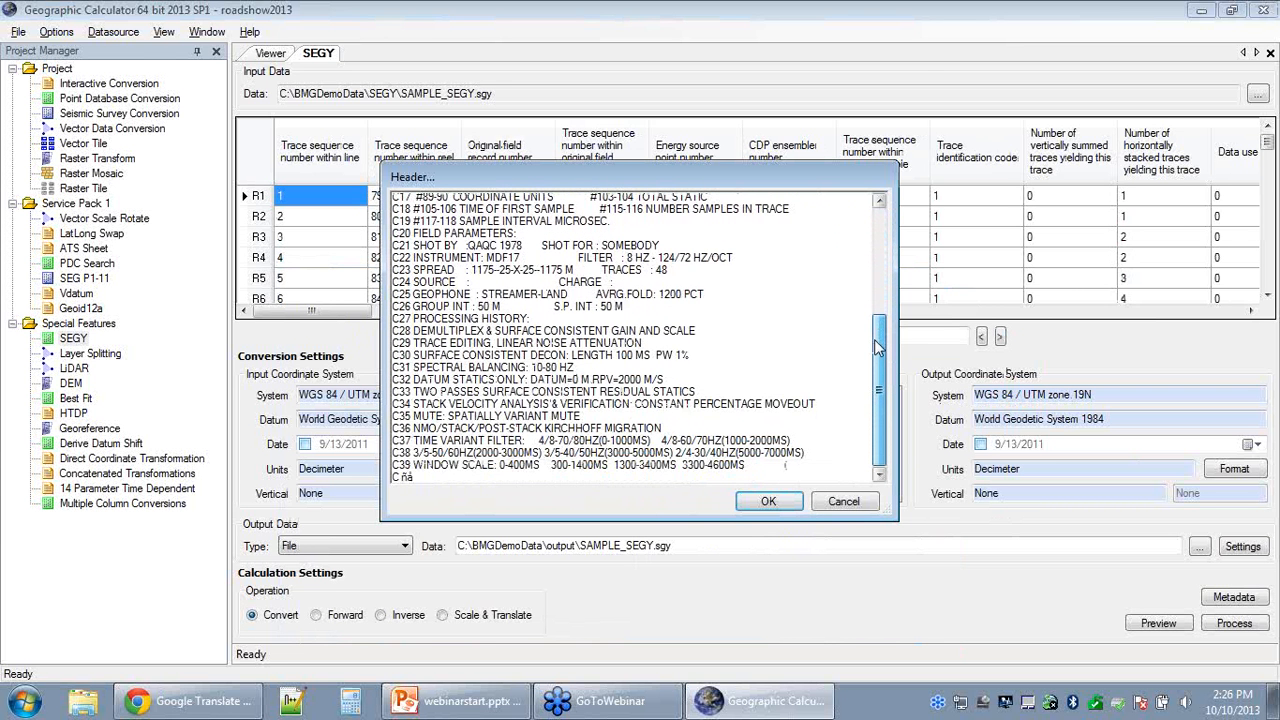
{"action": "left_click_drag", "start_coordinate": [877, 347], "coordinate": [864, 230]}
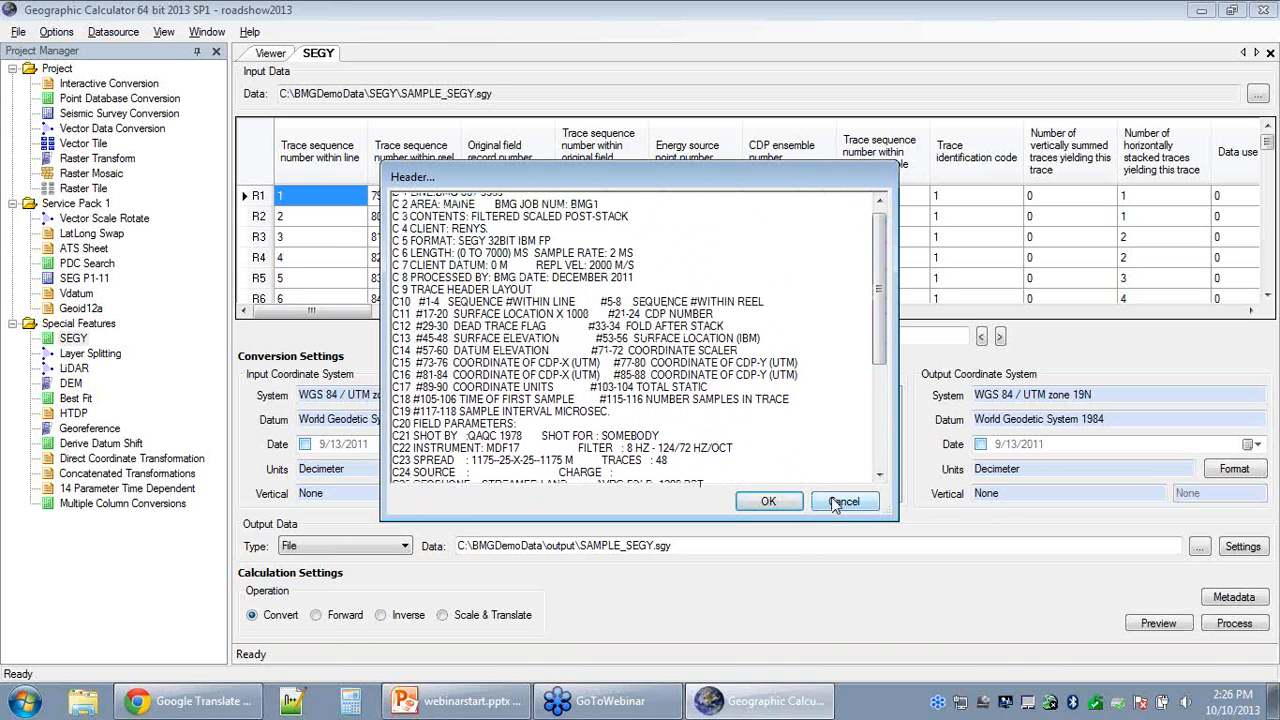
{"action": "left_click", "coordinate": [768, 502]}
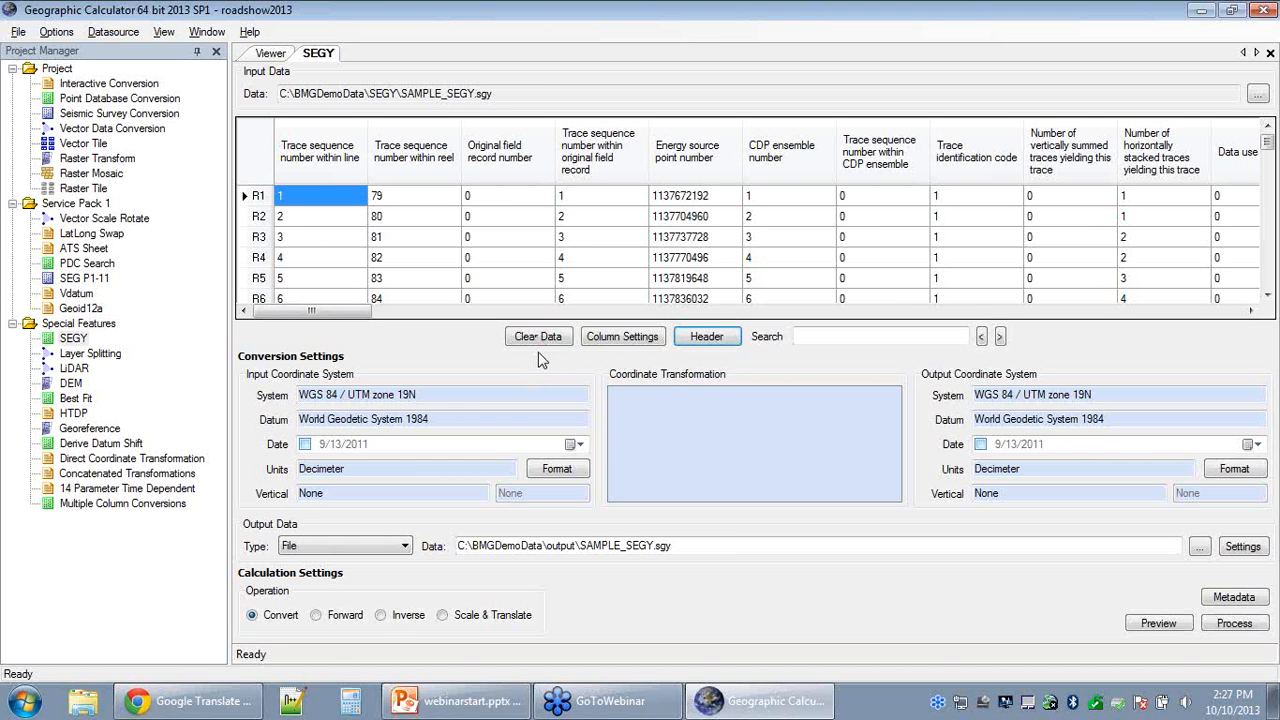
Open the Seismic Survey Conversion job, minimize the program, and browse to C:\BMGDemoData\PointDB in Windows Explorer.
{"action": "double_click", "coordinate": [138, 115]}
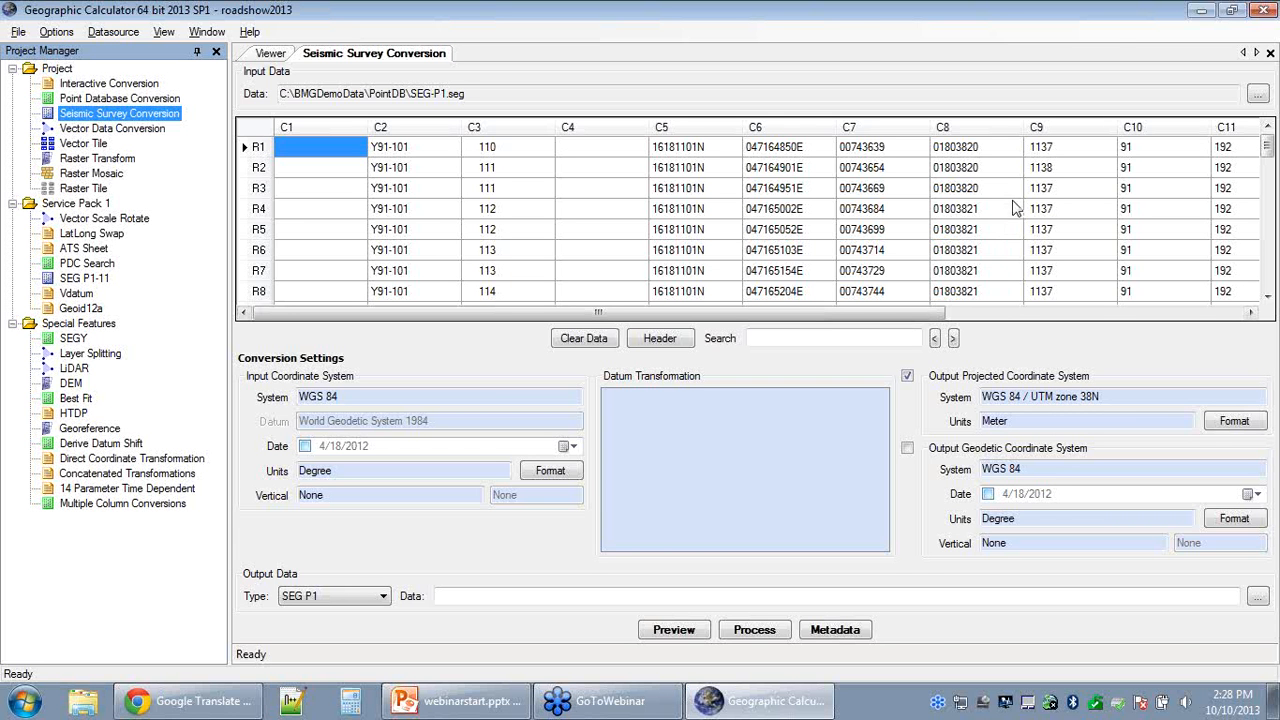
{"action": "left_click", "coordinate": [1200, 11]}
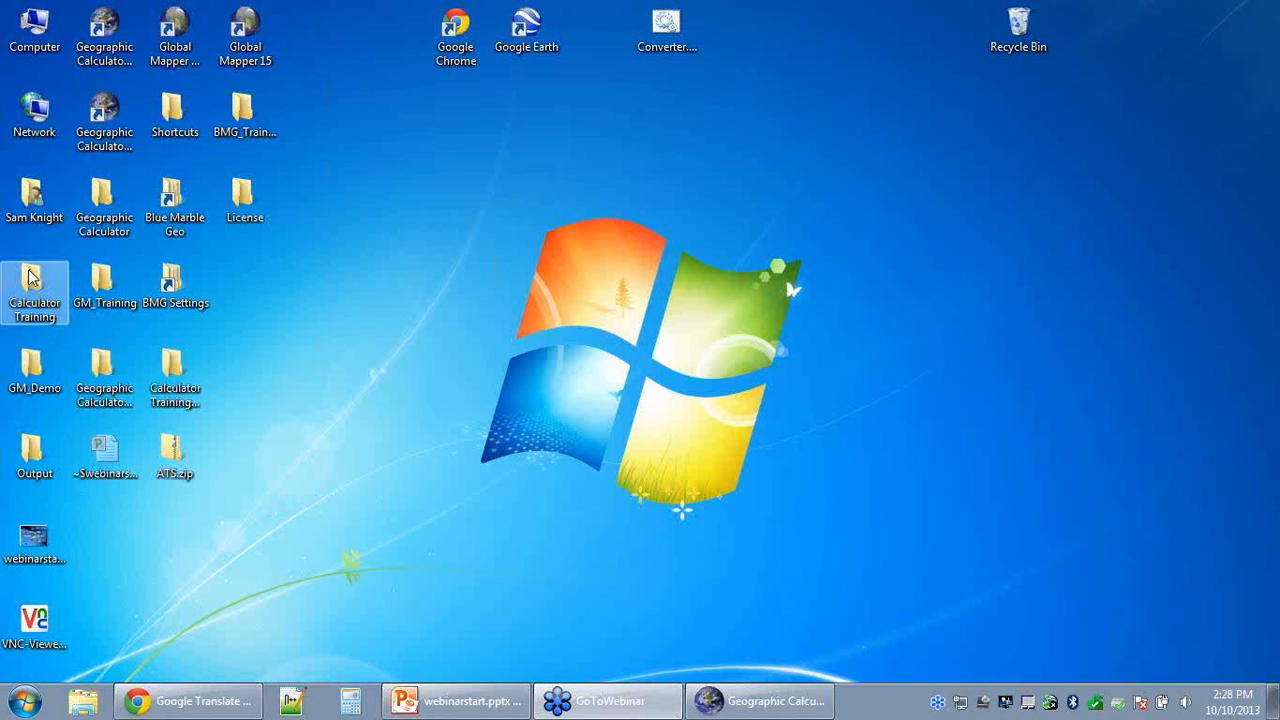
{"action": "double_click", "coordinate": [35, 25]}
{"action": "left_click", "coordinate": [535, 200]}
{"action": "double_click", "coordinate": [535, 200]}
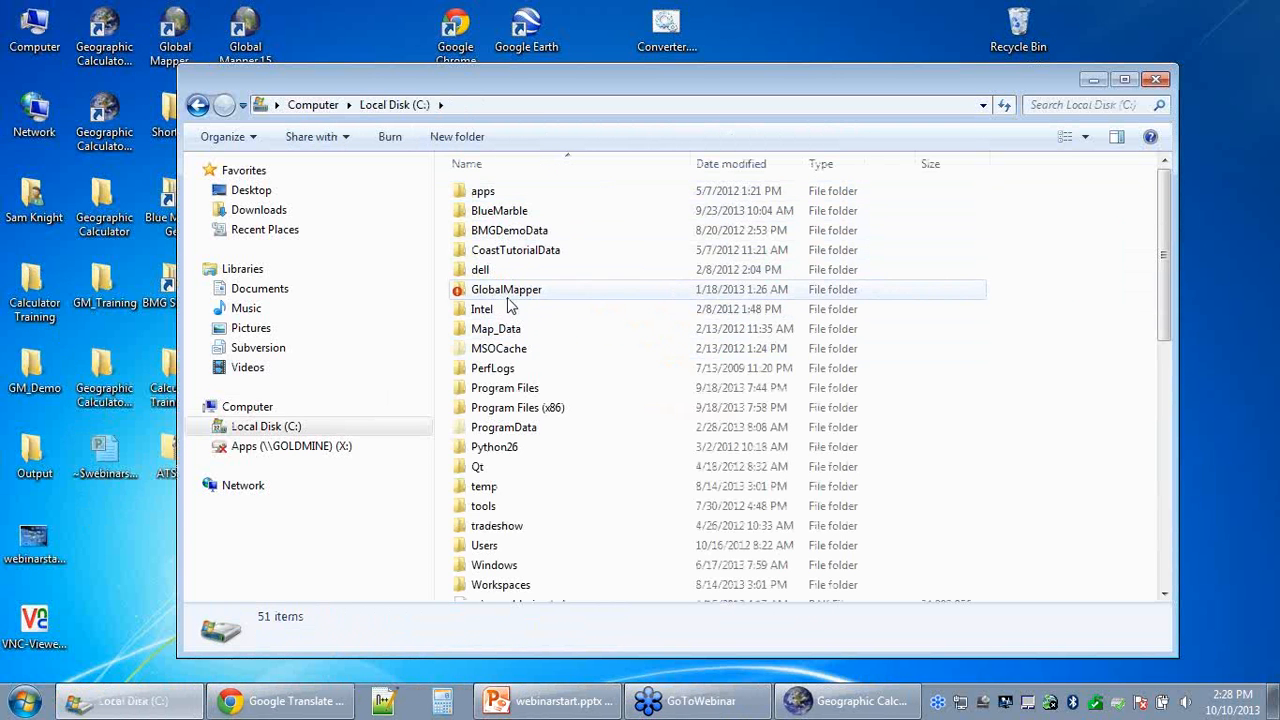
{"action": "double_click", "coordinate": [505, 231]}
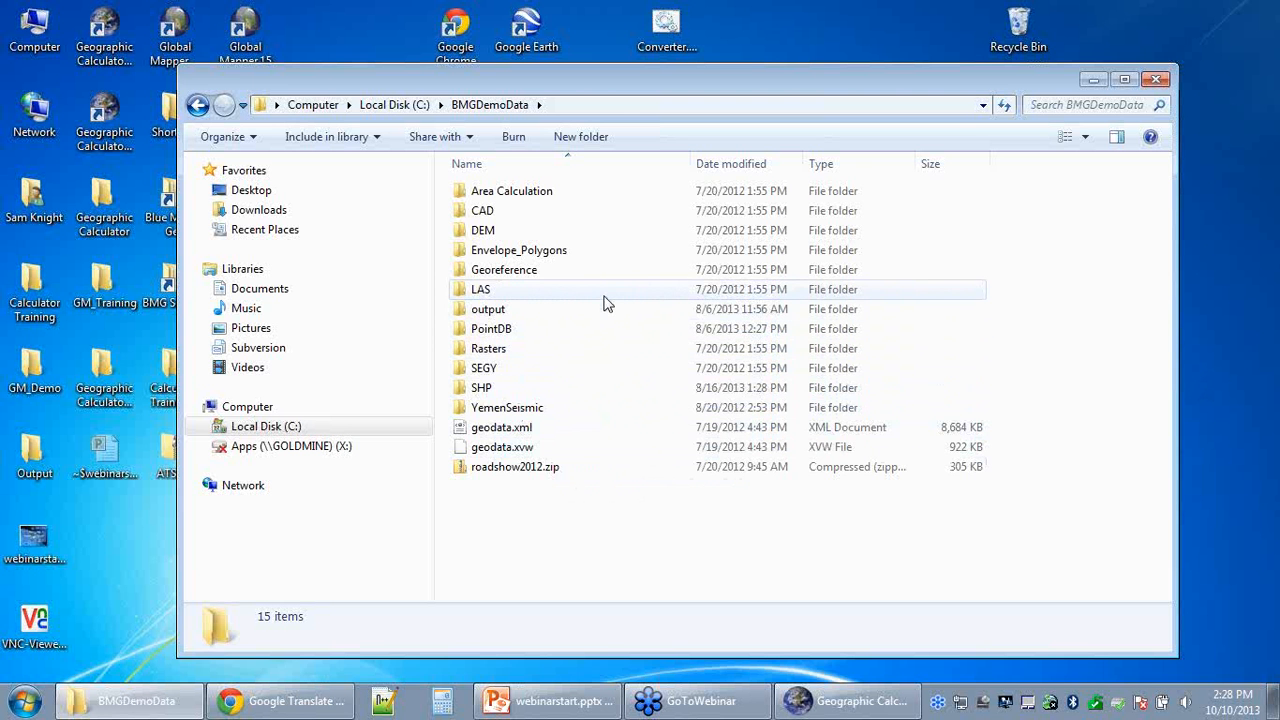
{"action": "double_click", "coordinate": [495, 328]}
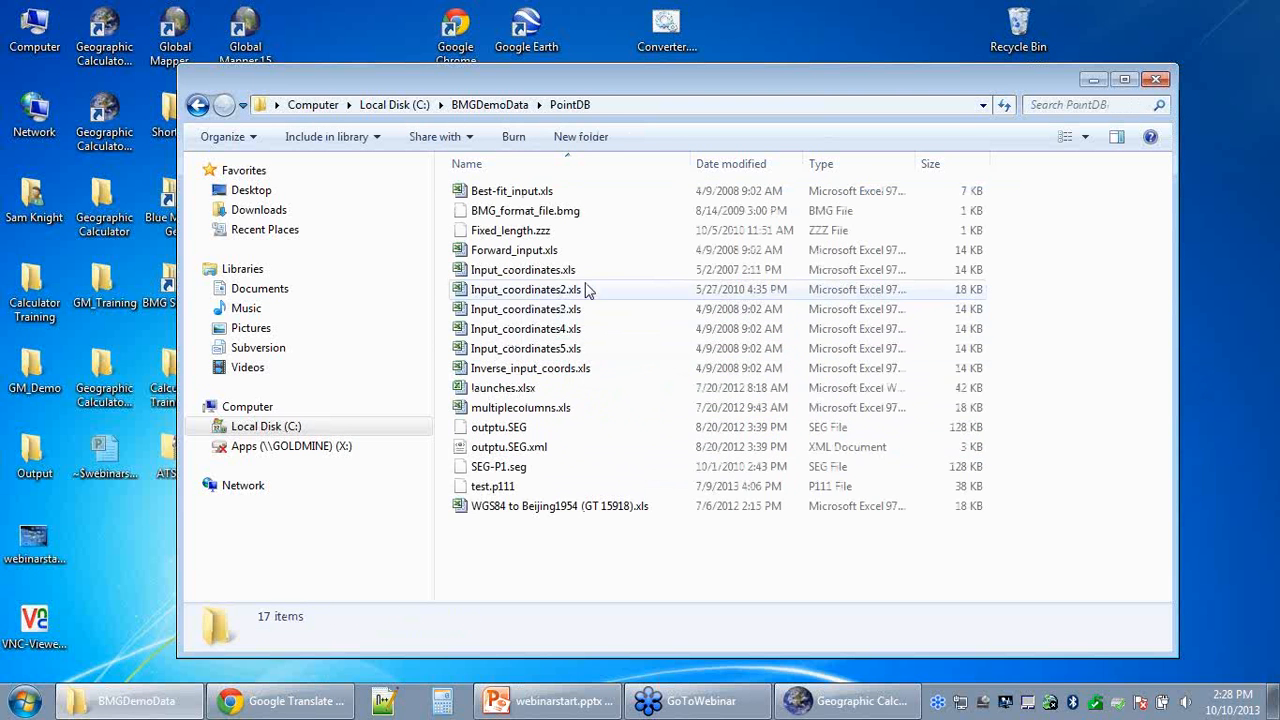
Open the SEG-P1.seg file from the PointDB folder in Notepad++.
{"action": "left_click", "coordinate": [505, 468]}
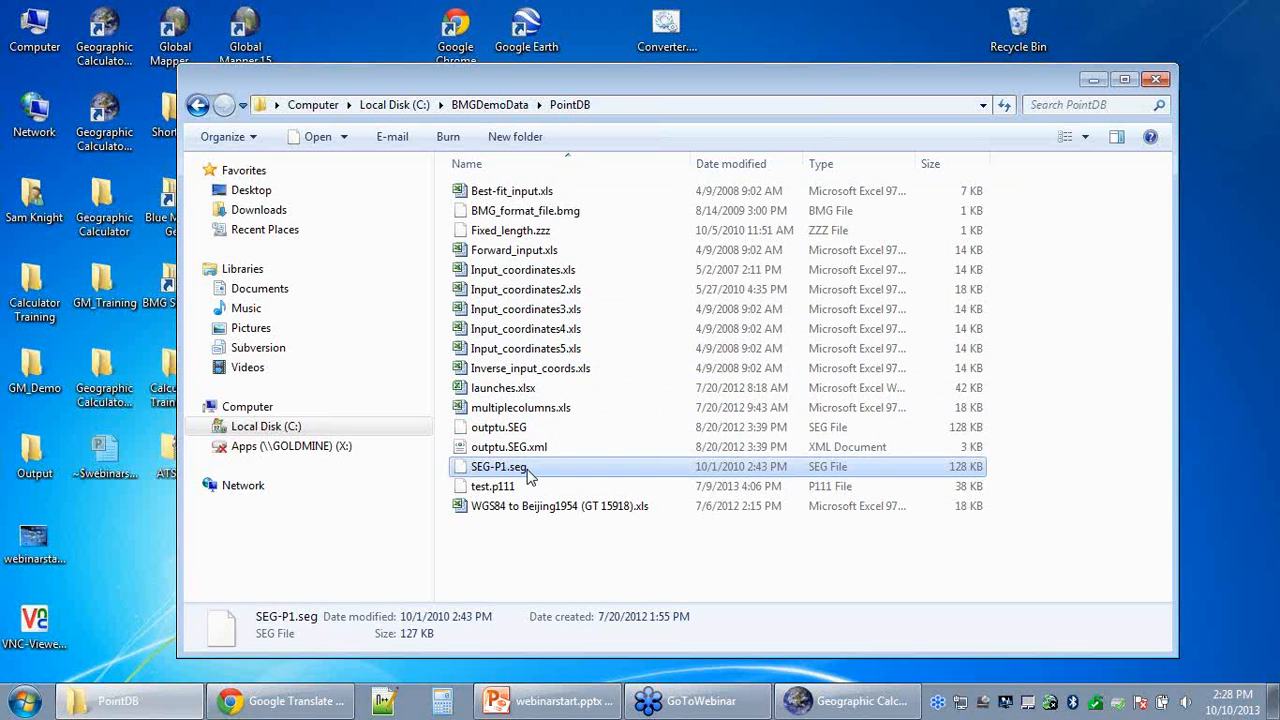
{"action": "right_click", "coordinate": [529, 472]}
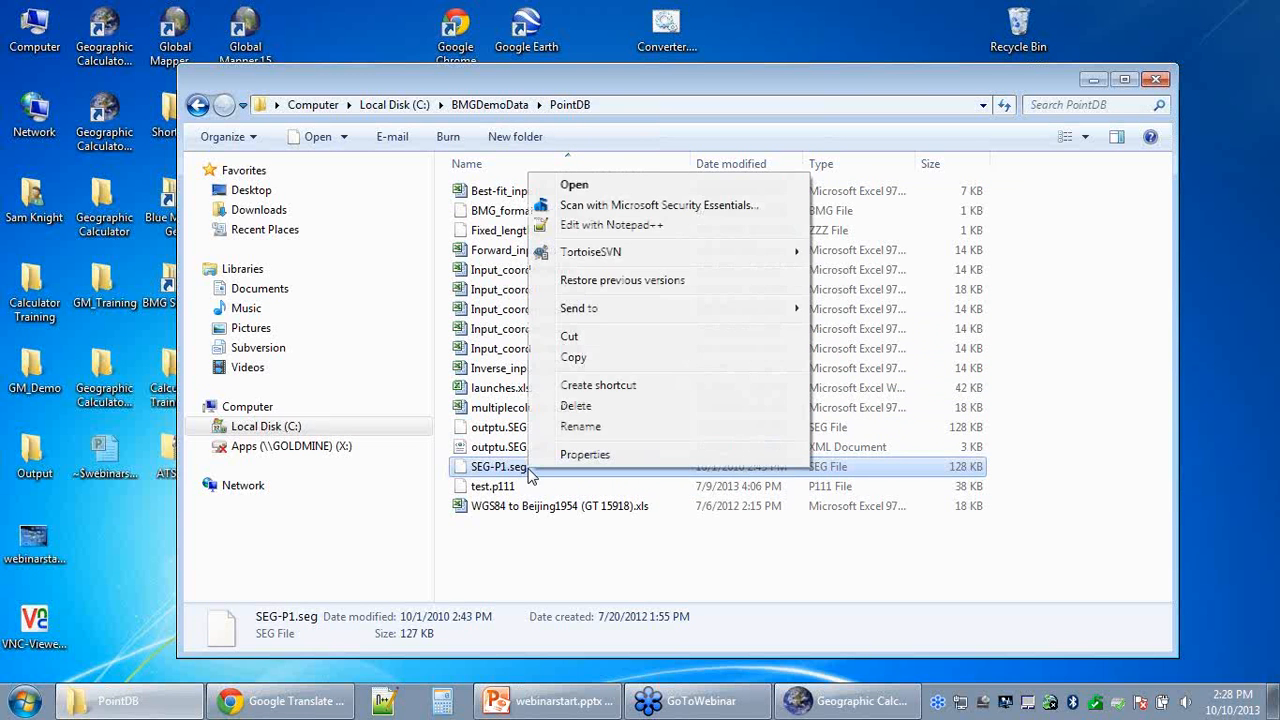
{"action": "left_click", "coordinate": [669, 225]}
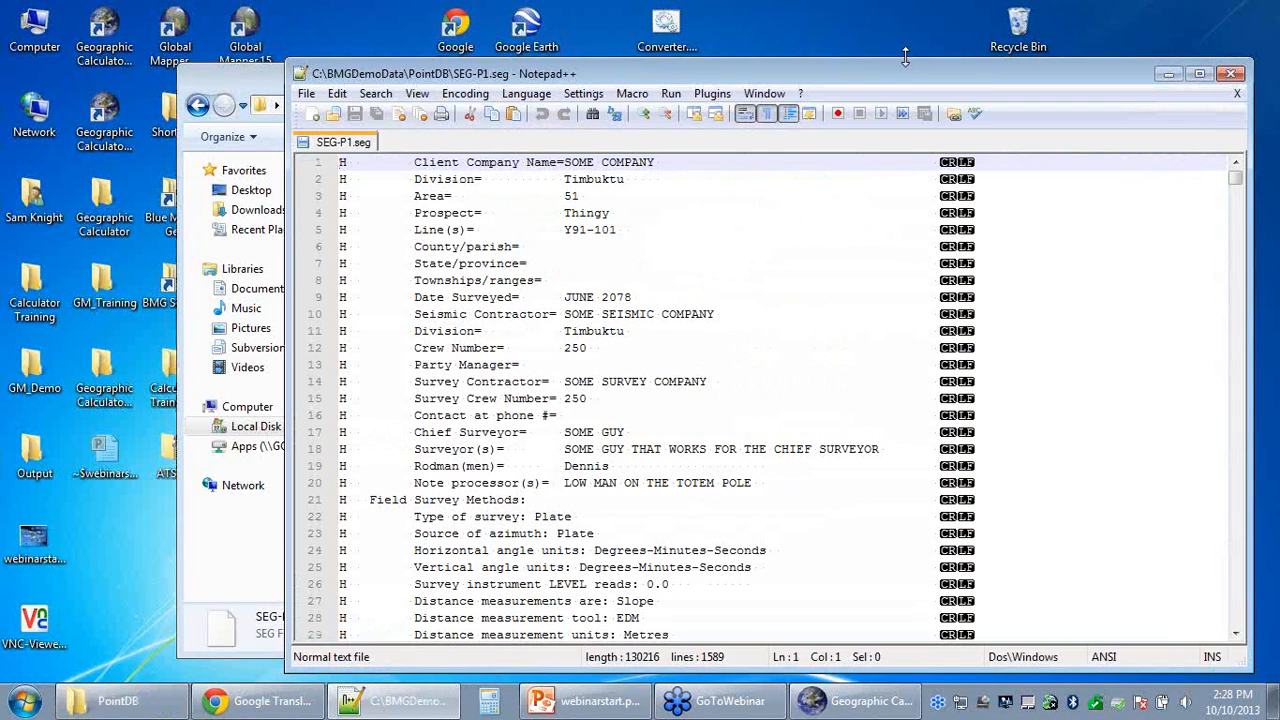
Maximize the Notepad++ window, examine SEG-P1.seg from its header lines and coordinate system information to the data records, and close it.
{"action": "left_click_drag", "start_coordinate": [912, 74], "coordinate": [822, 49]}
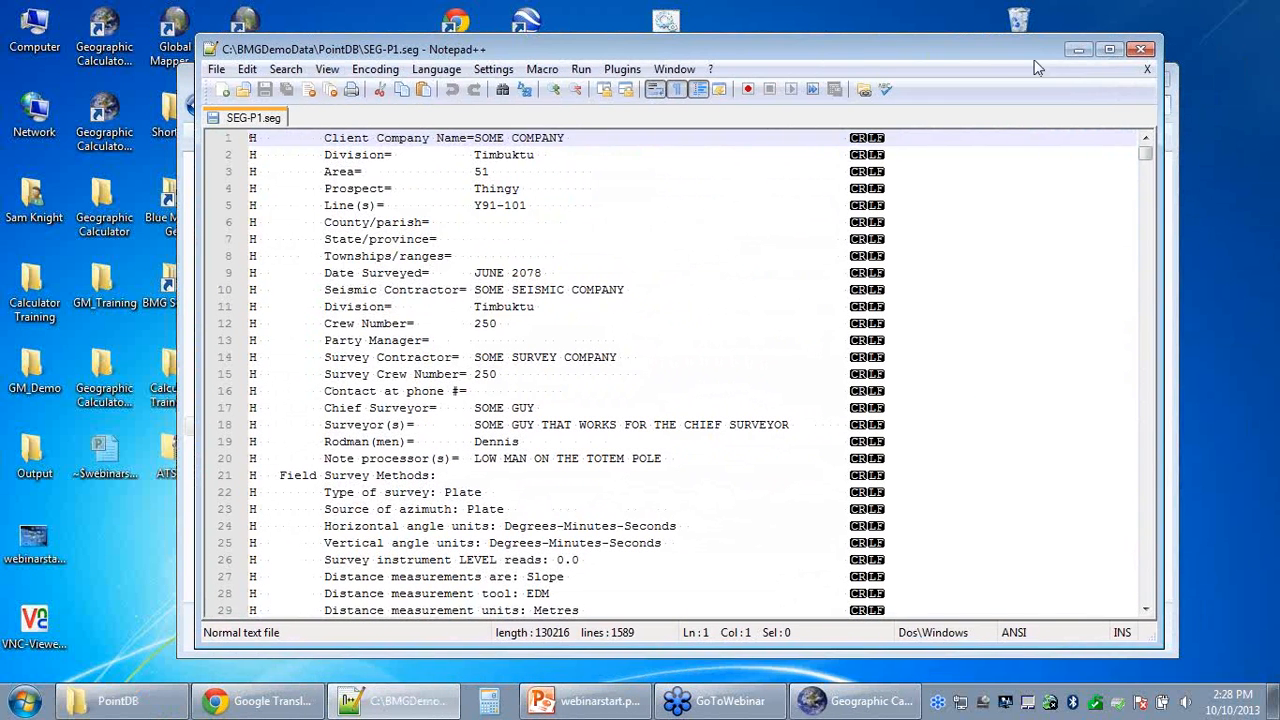
{"action": "left_click", "coordinate": [1109, 49]}
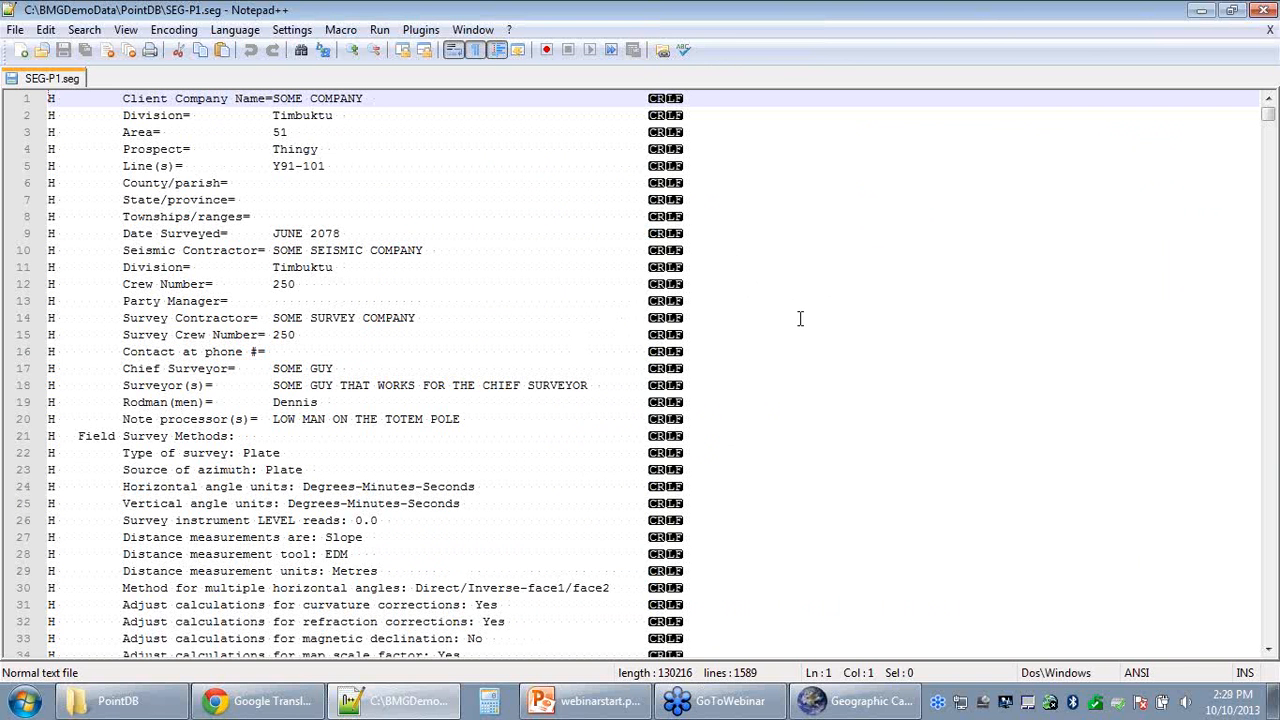
{"action": "scroll", "coordinate": [795, 316], "scroll_direction": "down", "scroll_amount": 1}
{"action": "scroll", "coordinate": [789, 317], "scroll_direction": "down", "scroll_amount": 1}
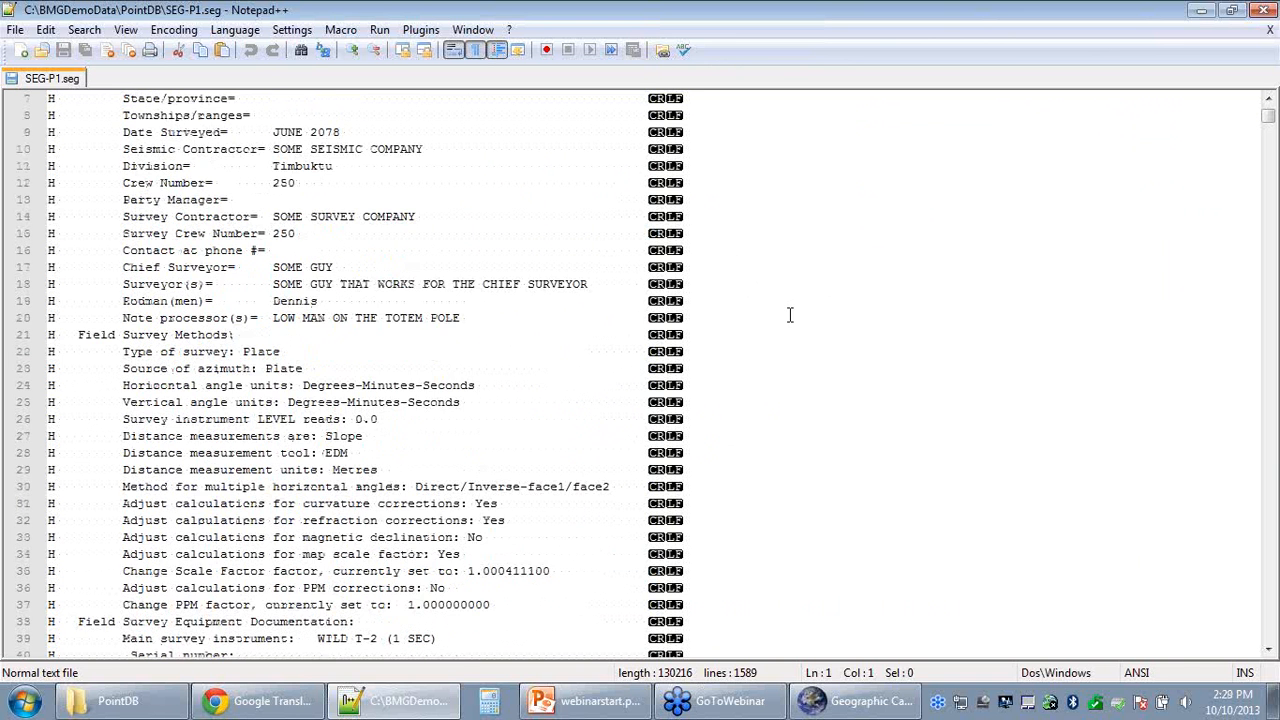
{"action": "scroll", "coordinate": [789, 317], "scroll_direction": "down", "scroll_amount": 2}
{"action": "scroll", "coordinate": [789, 317], "scroll_direction": "down", "scroll_amount": 3}
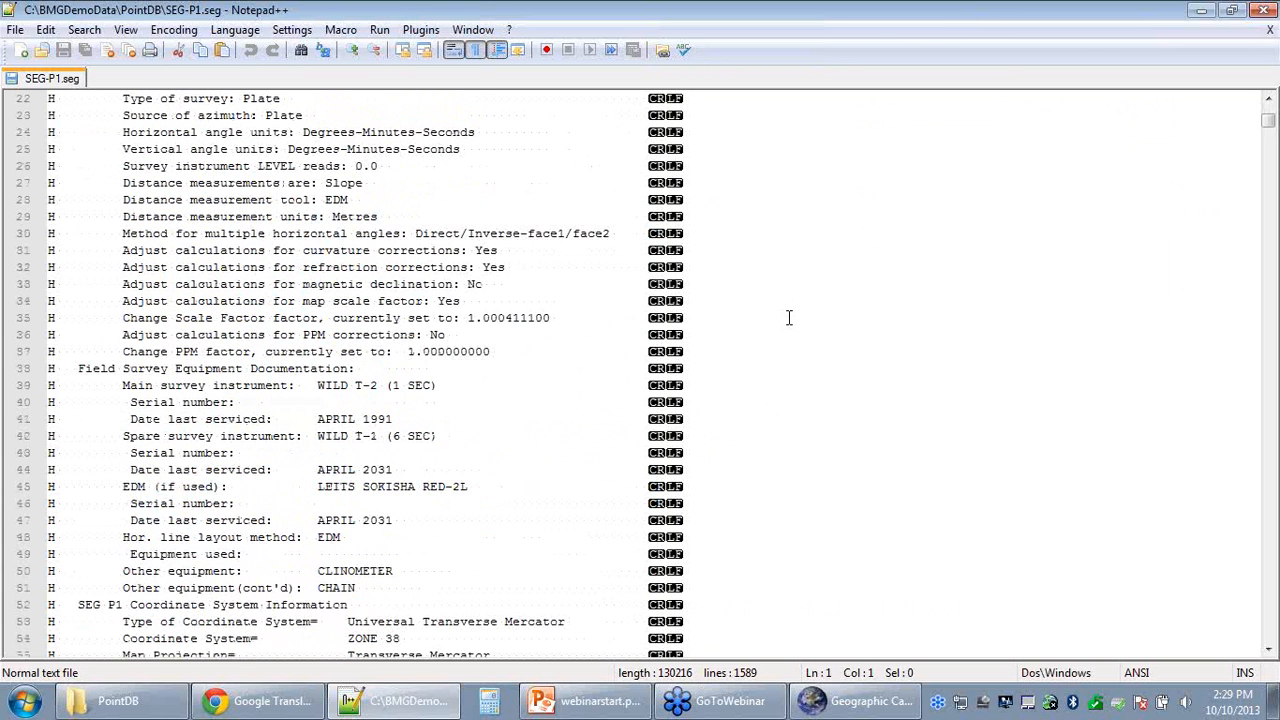
{"action": "scroll", "coordinate": [789, 317], "scroll_direction": "down", "scroll_amount": 5}
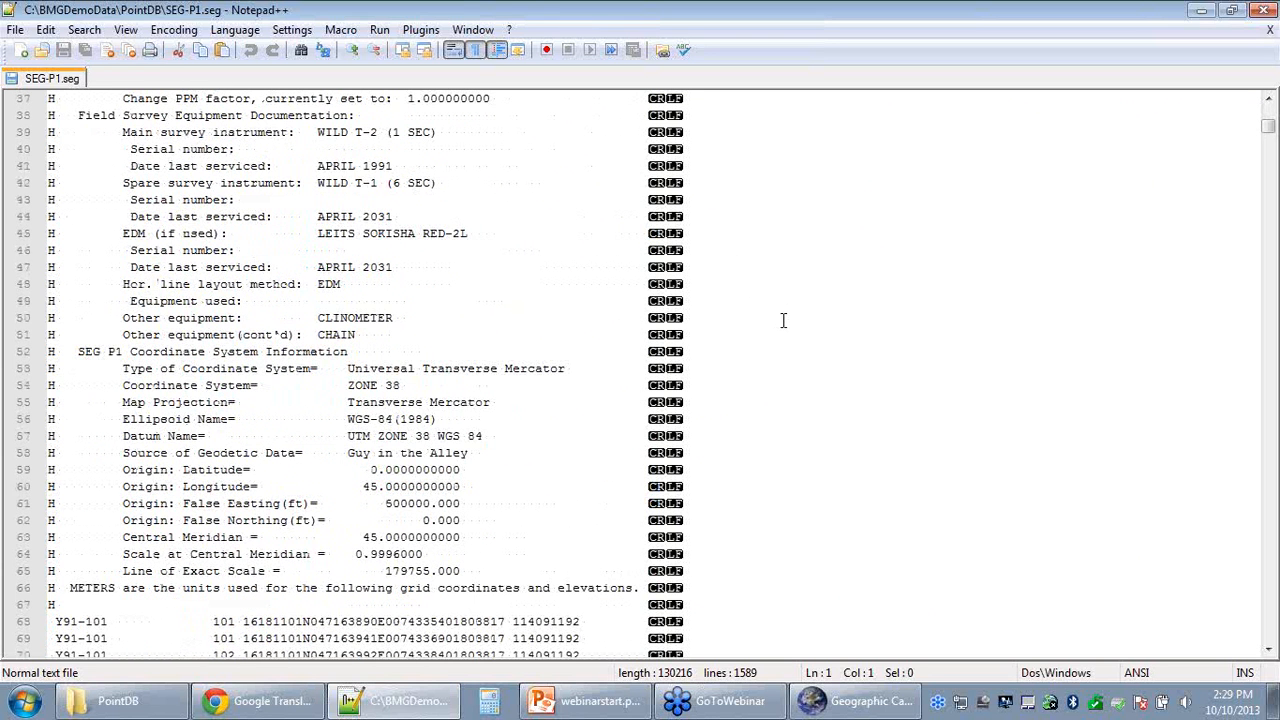
{"action": "scroll", "coordinate": [783, 320], "scroll_direction": "up", "scroll_amount": 12}
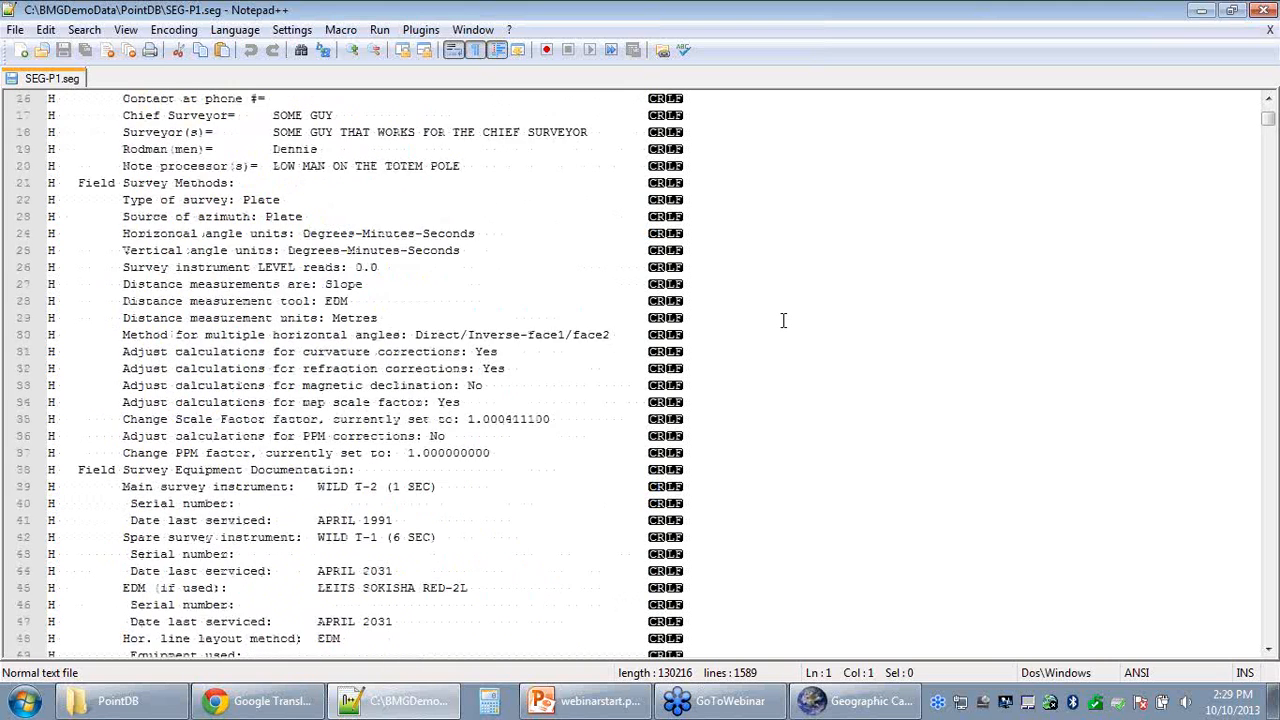
{"action": "scroll", "coordinate": [783, 320], "scroll_direction": "down", "scroll_amount": 1}
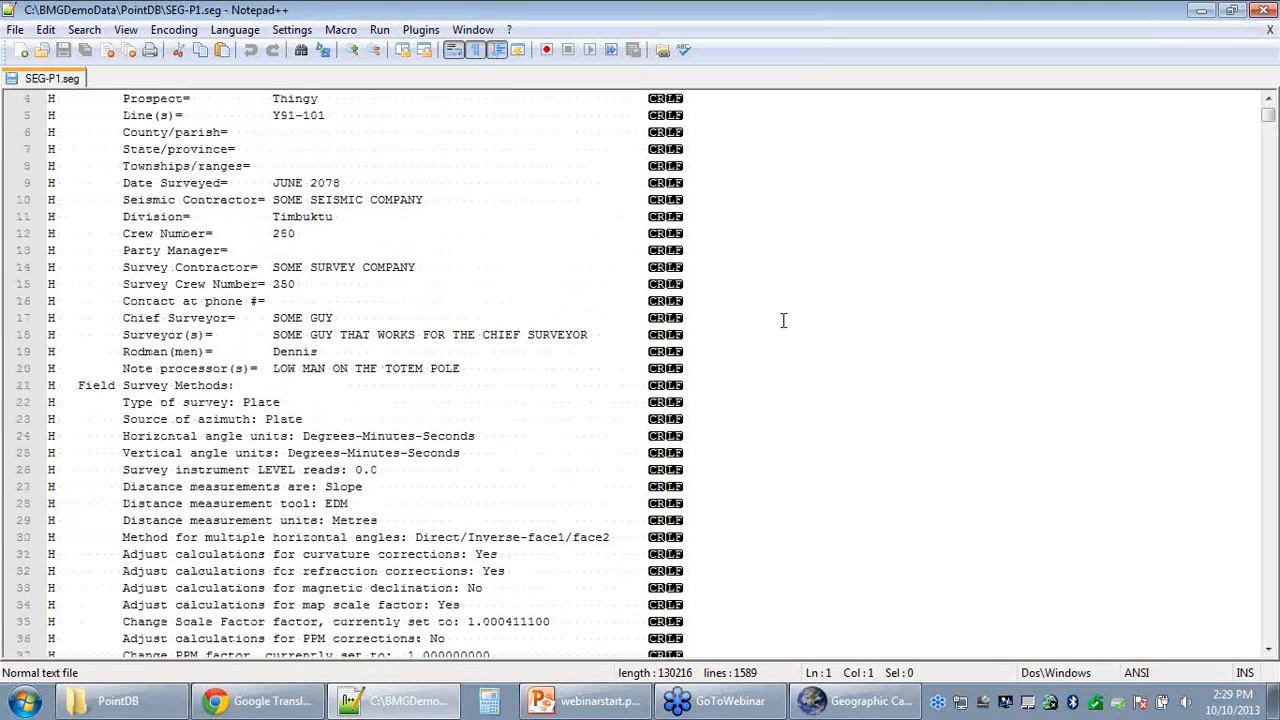
{"action": "scroll", "coordinate": [783, 320], "scroll_direction": "down", "scroll_amount": 9}
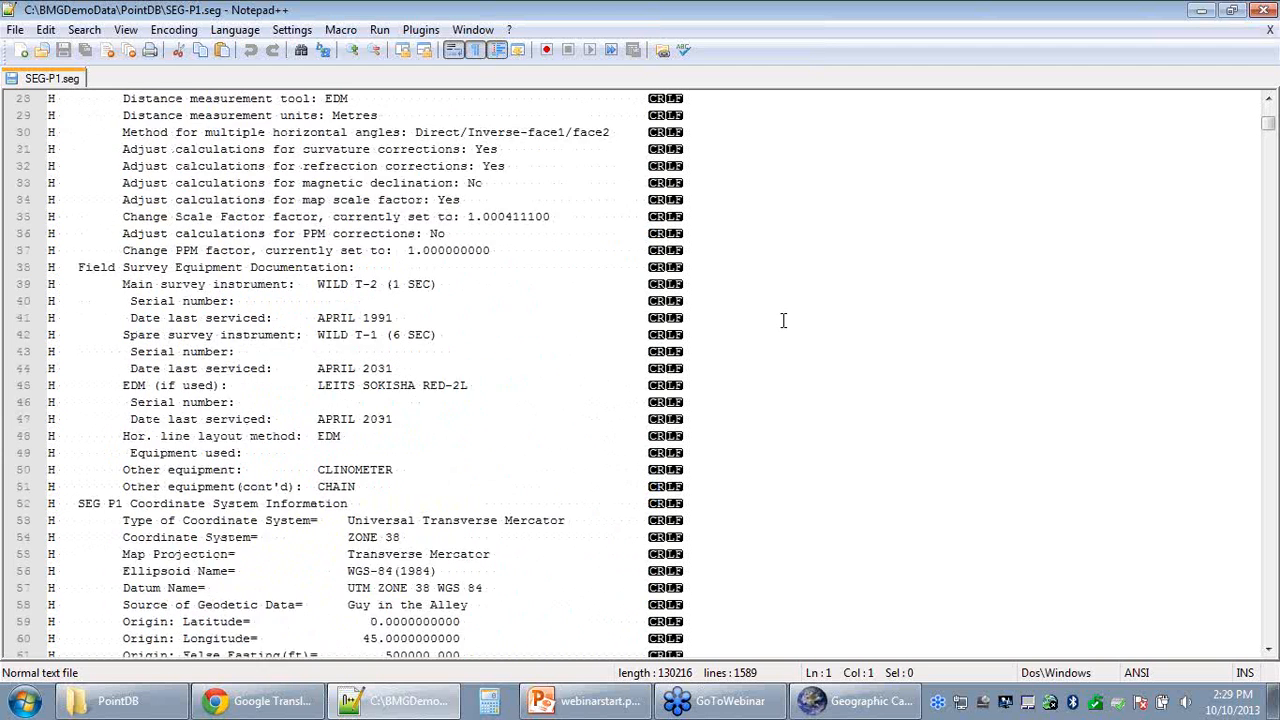
{"action": "scroll", "coordinate": [782, 320], "scroll_direction": "down", "scroll_amount": 3}
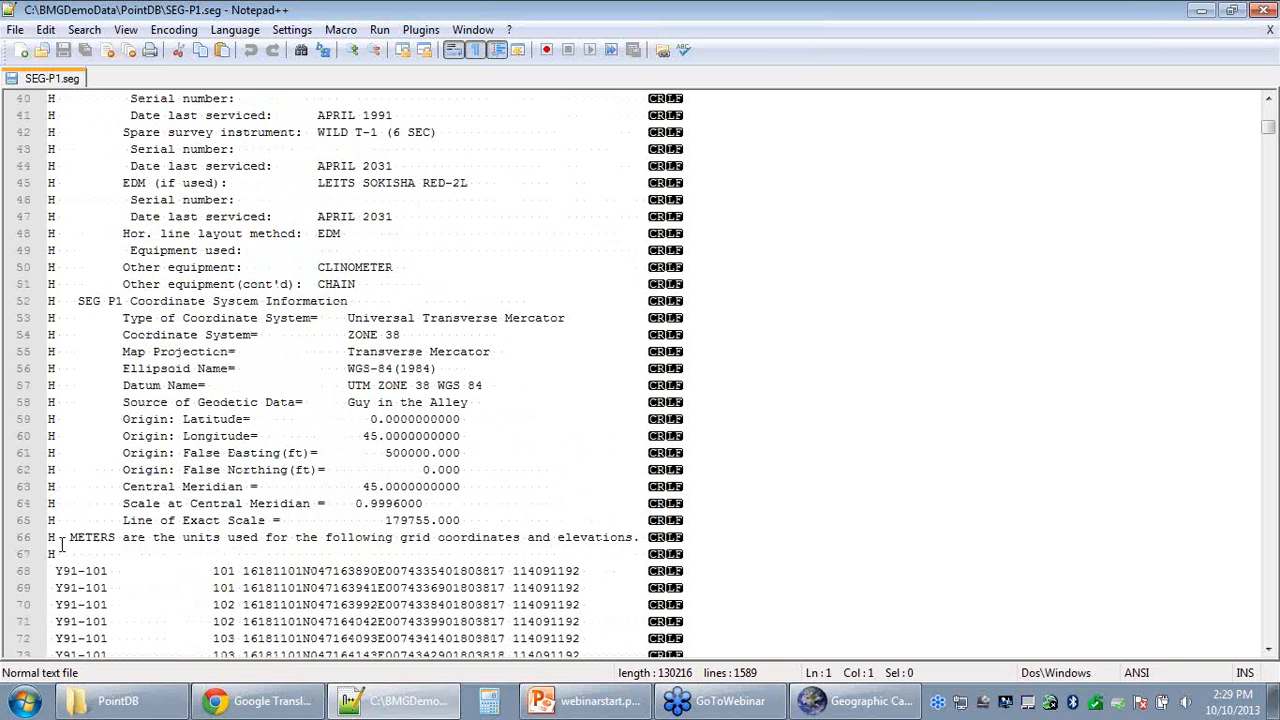
{"action": "scroll", "coordinate": [530, 355], "scroll_direction": "down", "scroll_amount": 7}
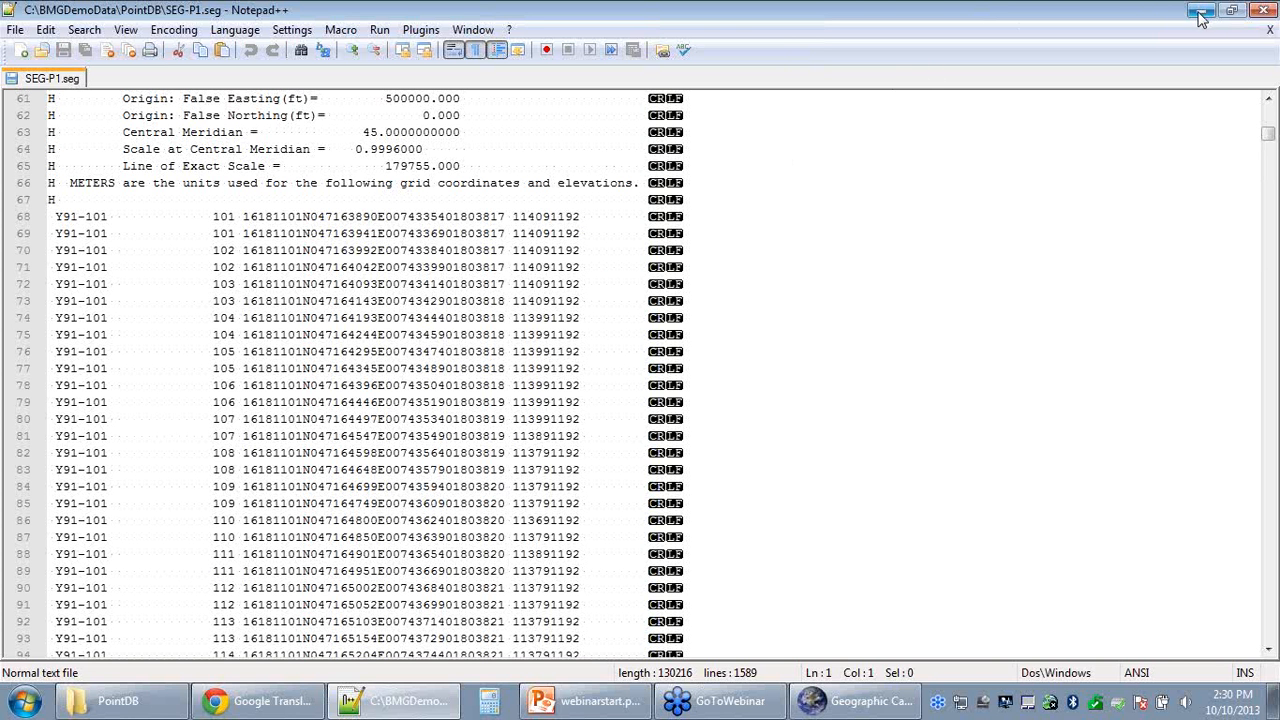
{"action": "left_click", "coordinate": [1265, 12]}
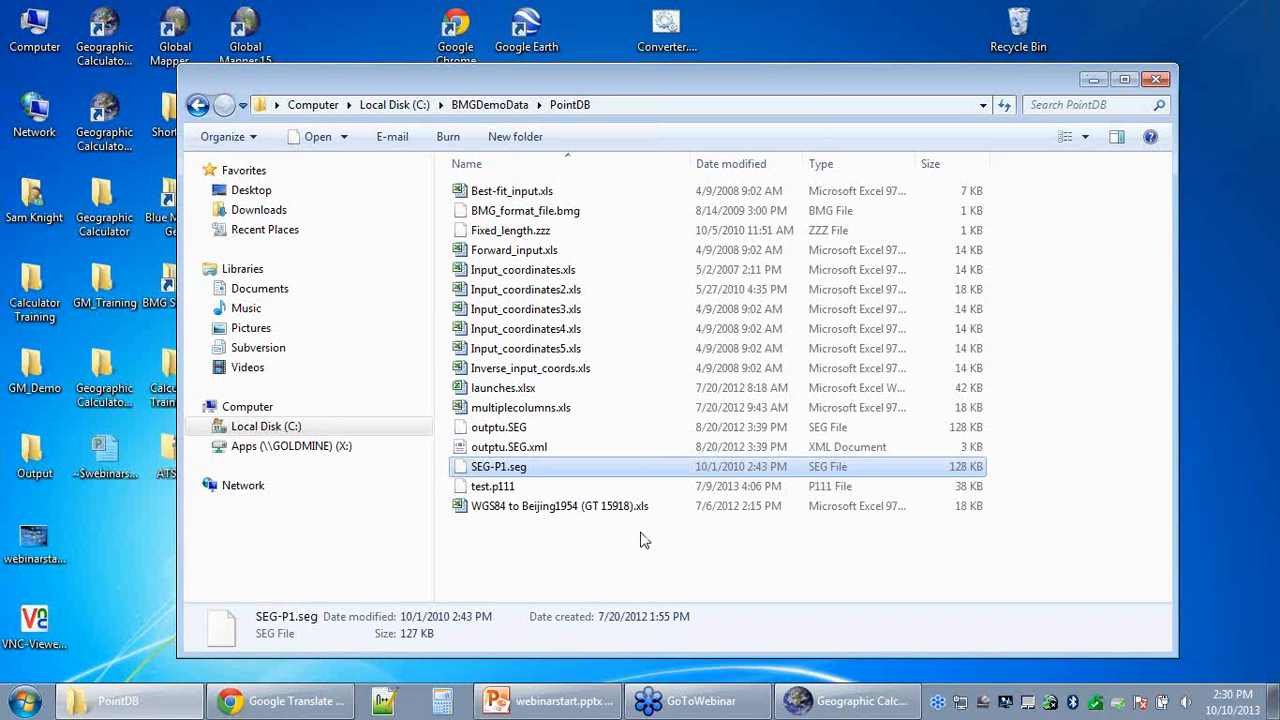
Switch to Geographic Calculator and compare the seismic survey's imported header with its data rows, then cancel the header window.
{"action": "left_click", "coordinate": [845, 705]}
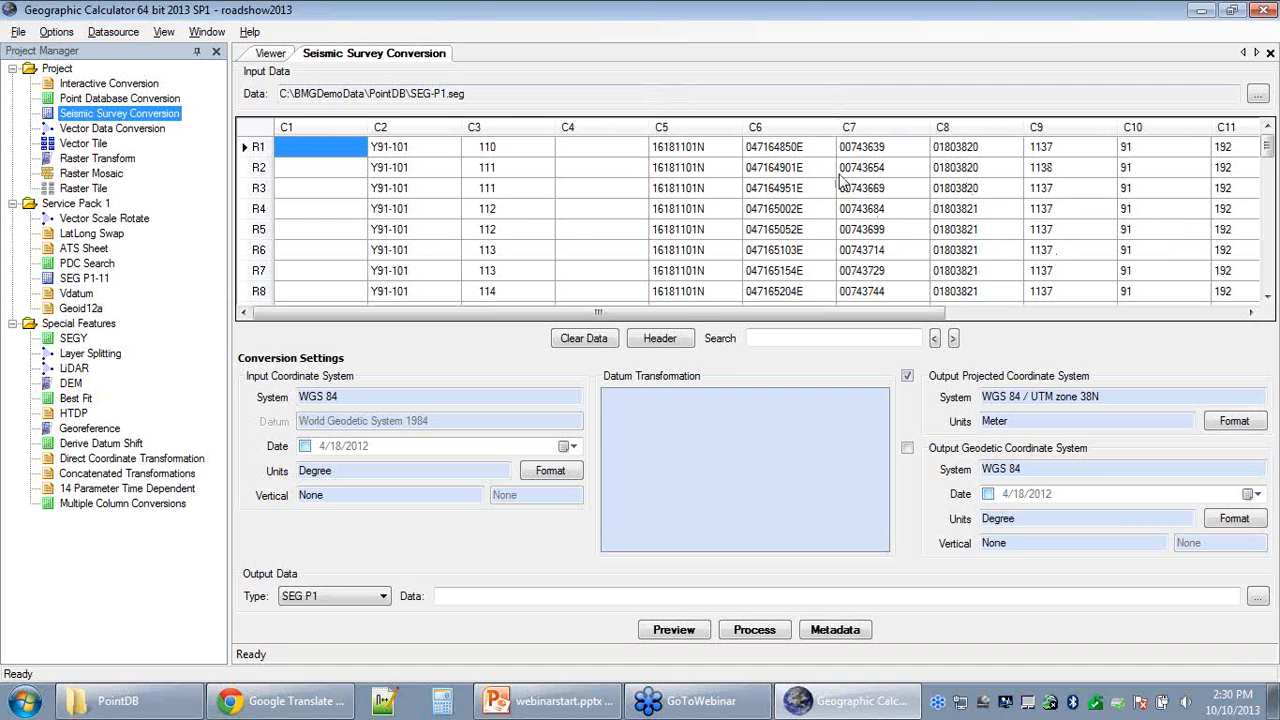
{"action": "left_click", "coordinate": [678, 344]}
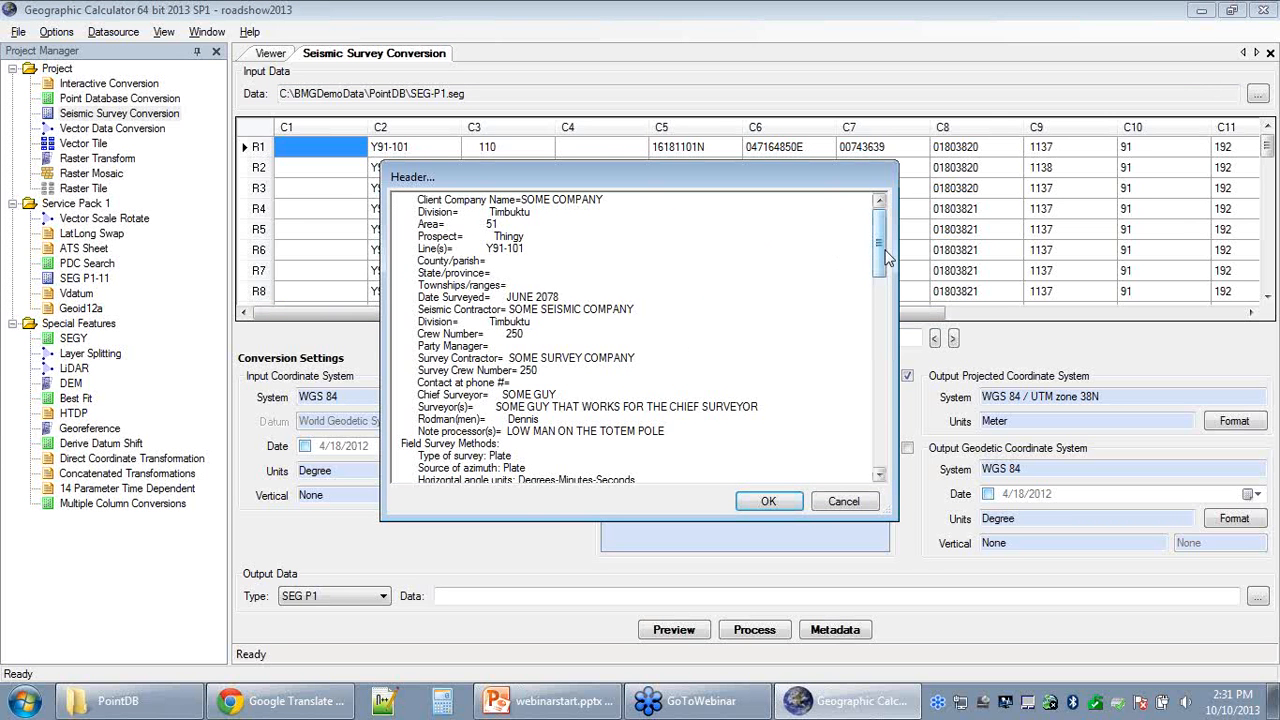
{"action": "left_click_drag", "start_coordinate": [880, 238], "coordinate": [870, 386]}
{"action": "left_click_drag", "start_coordinate": [512, 270], "coordinate": [605, 404]}
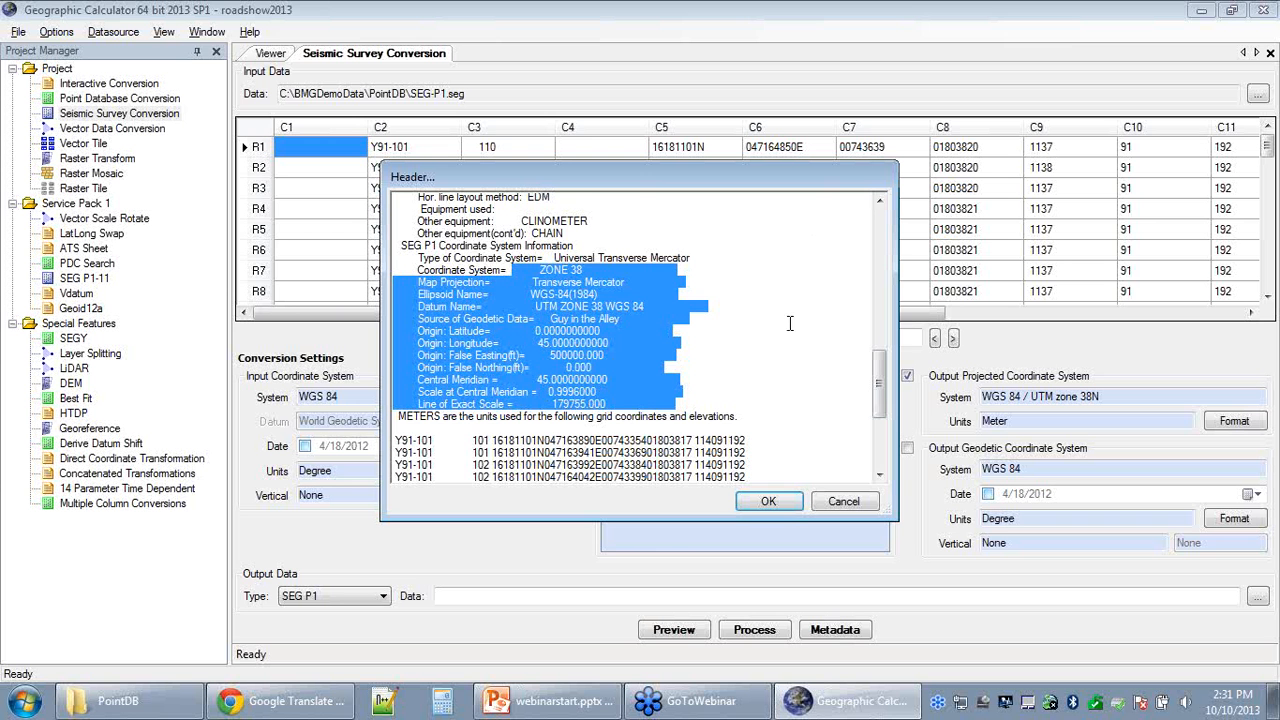
{"action": "left_click_drag", "start_coordinate": [878, 370], "coordinate": [878, 398]}
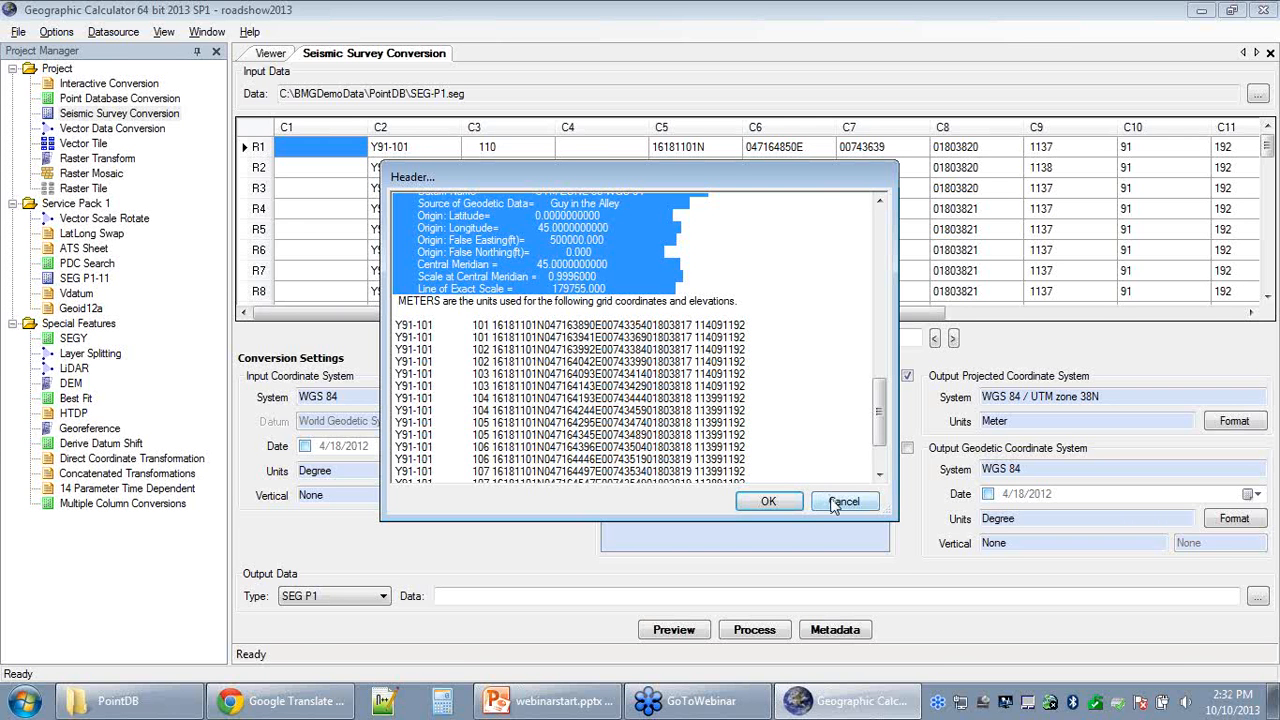
{"action": "left_click_drag", "start_coordinate": [548, 177], "coordinate": [560, 217]}
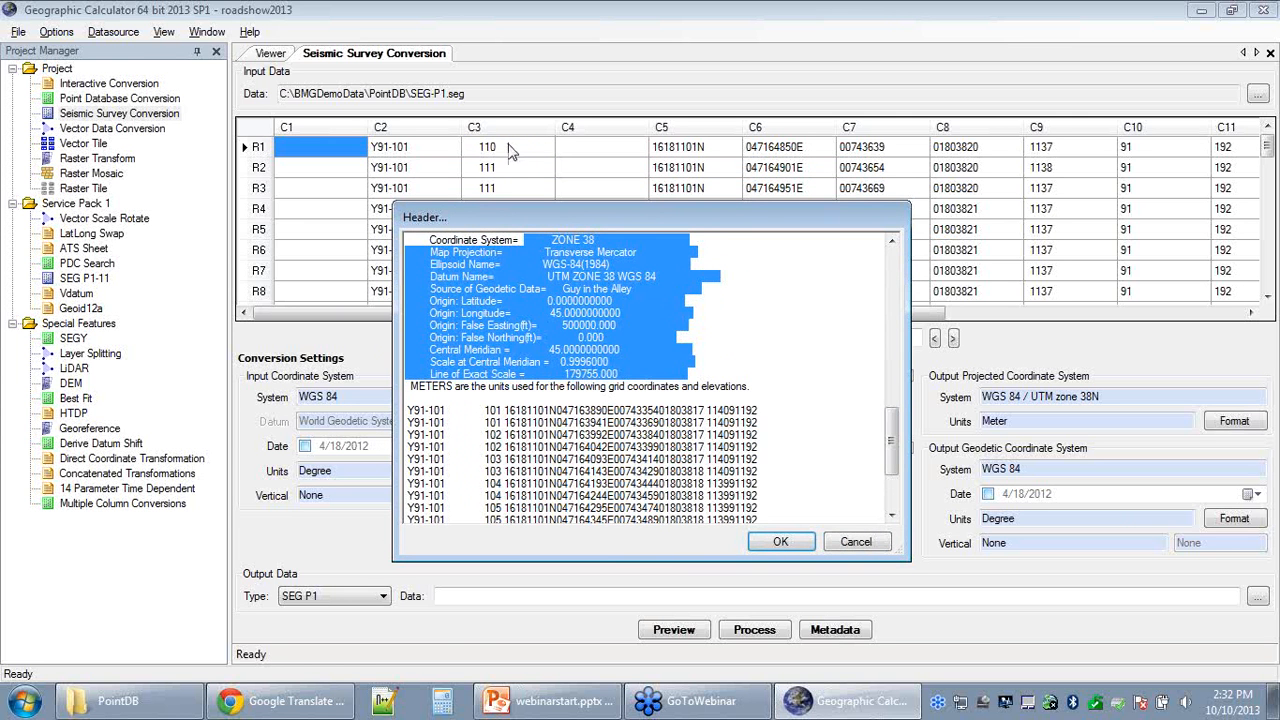
{"action": "left_click_drag", "start_coordinate": [484, 410], "coordinate": [509, 410]}
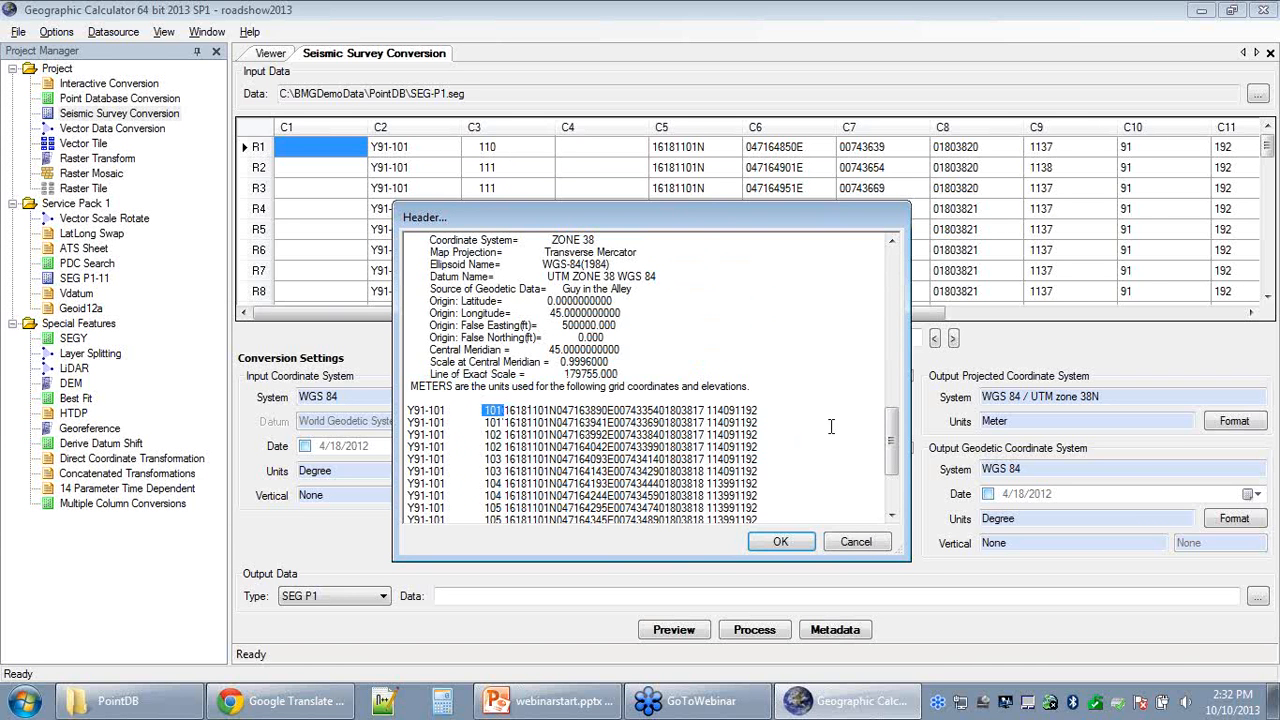
{"action": "left_click", "coordinate": [836, 545]}
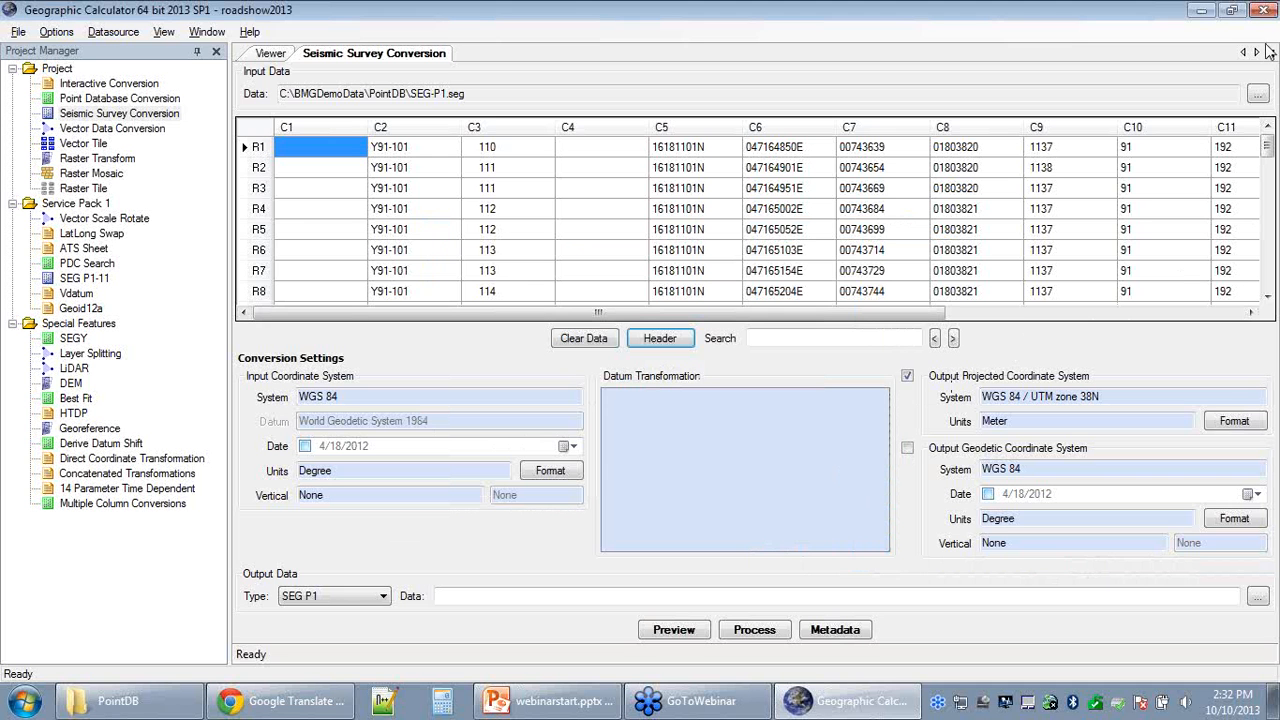
Reload SEG-P1.seg as the input data, decline the preferences scheme, and keep SEG P1 as the data type.
{"action": "left_click", "coordinate": [1258, 95]}
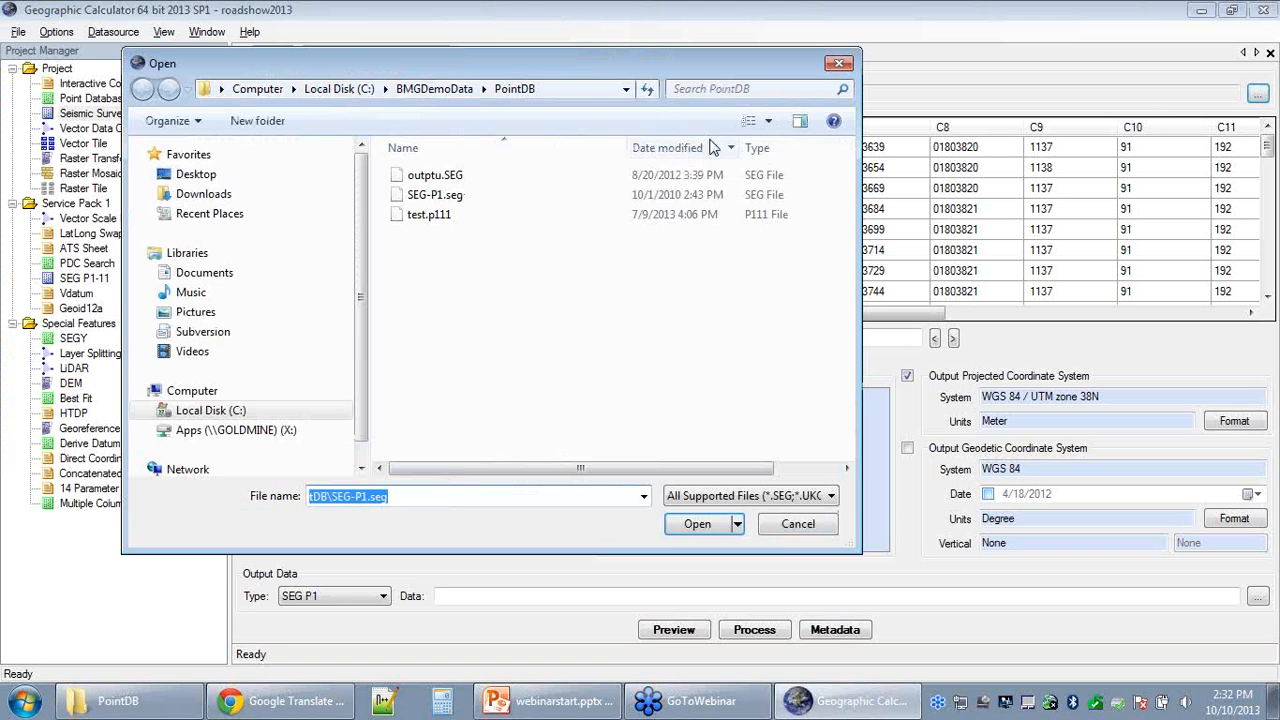
{"action": "left_click", "coordinate": [455, 199]}
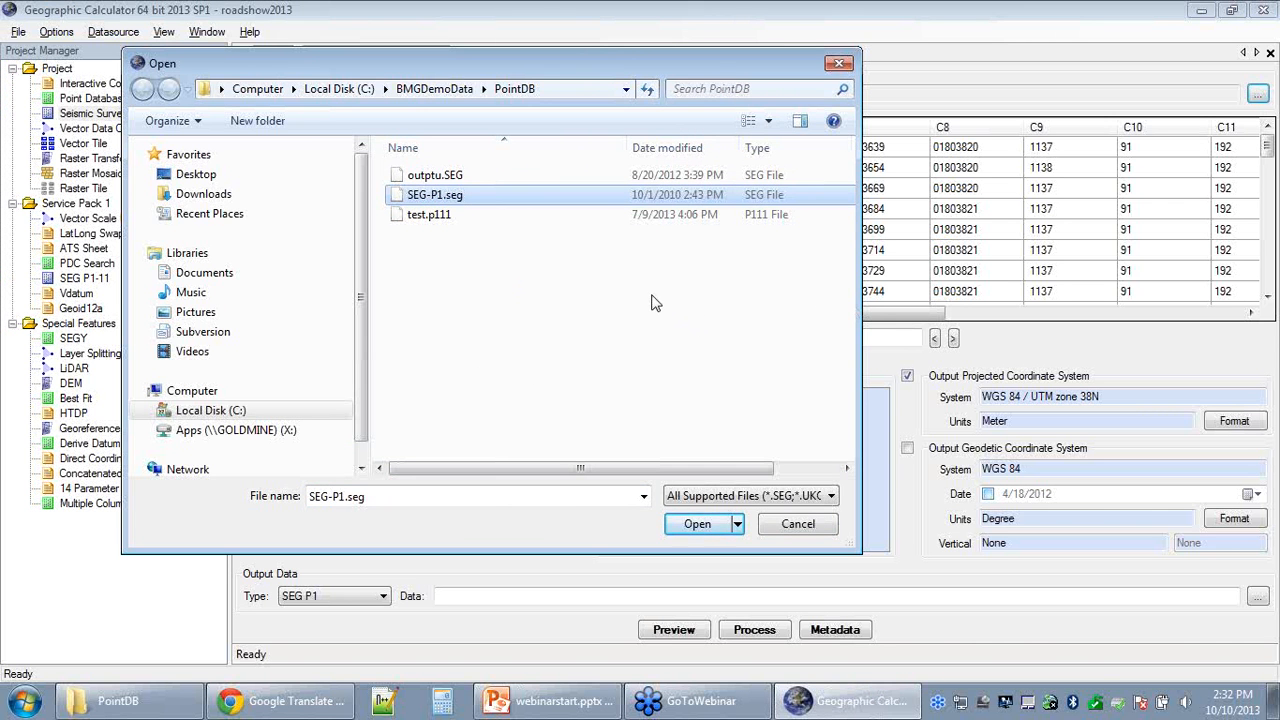
{"action": "left_click", "coordinate": [698, 525]}
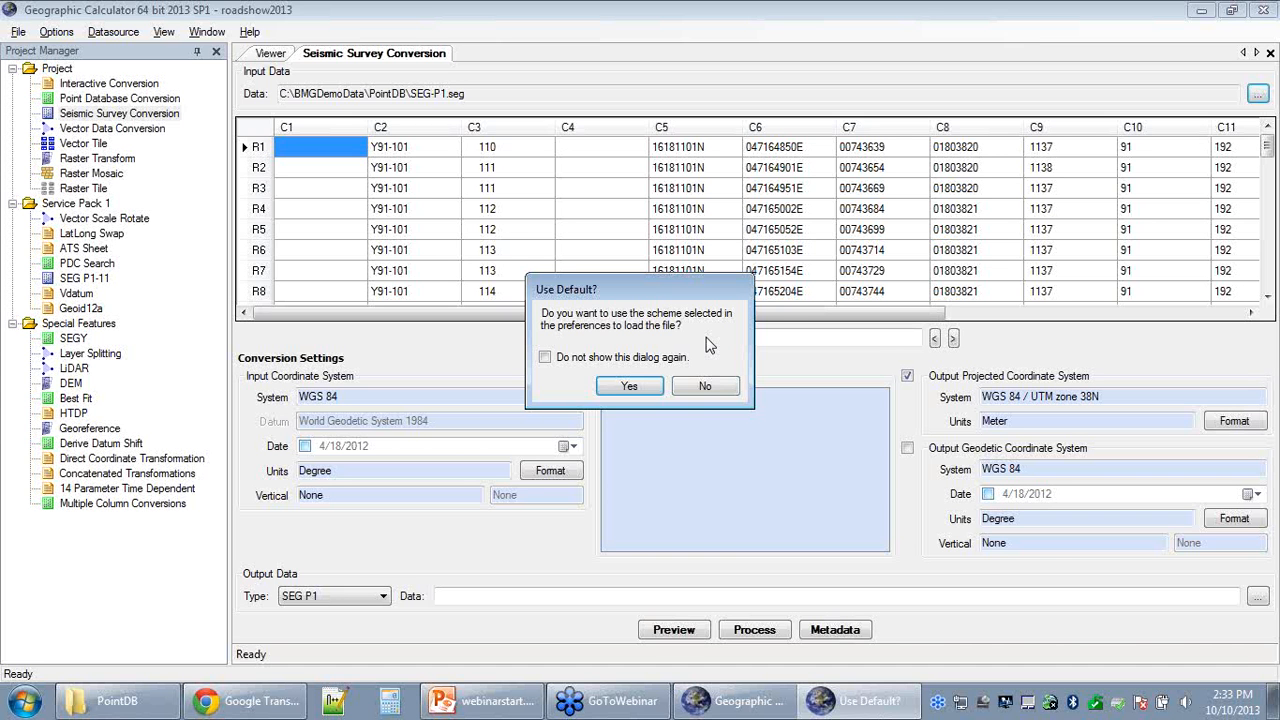
{"action": "left_click", "coordinate": [726, 391]}
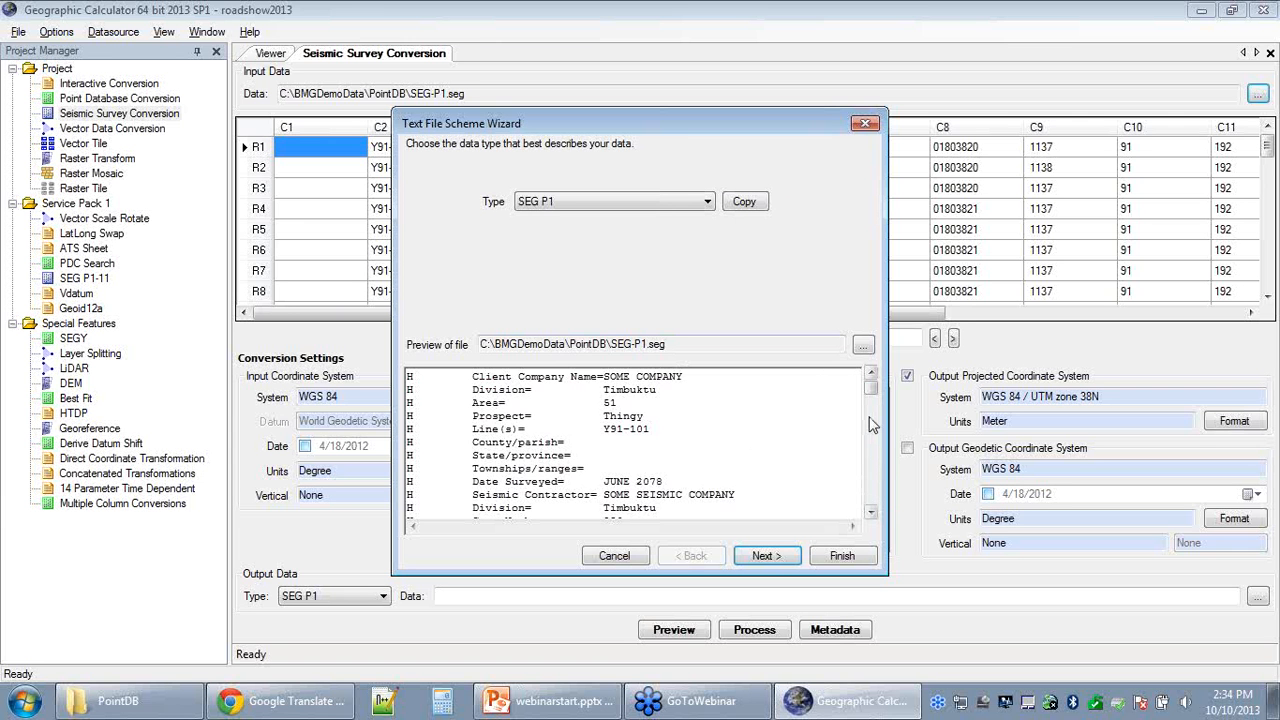
{"action": "left_click", "coordinate": [872, 512]}
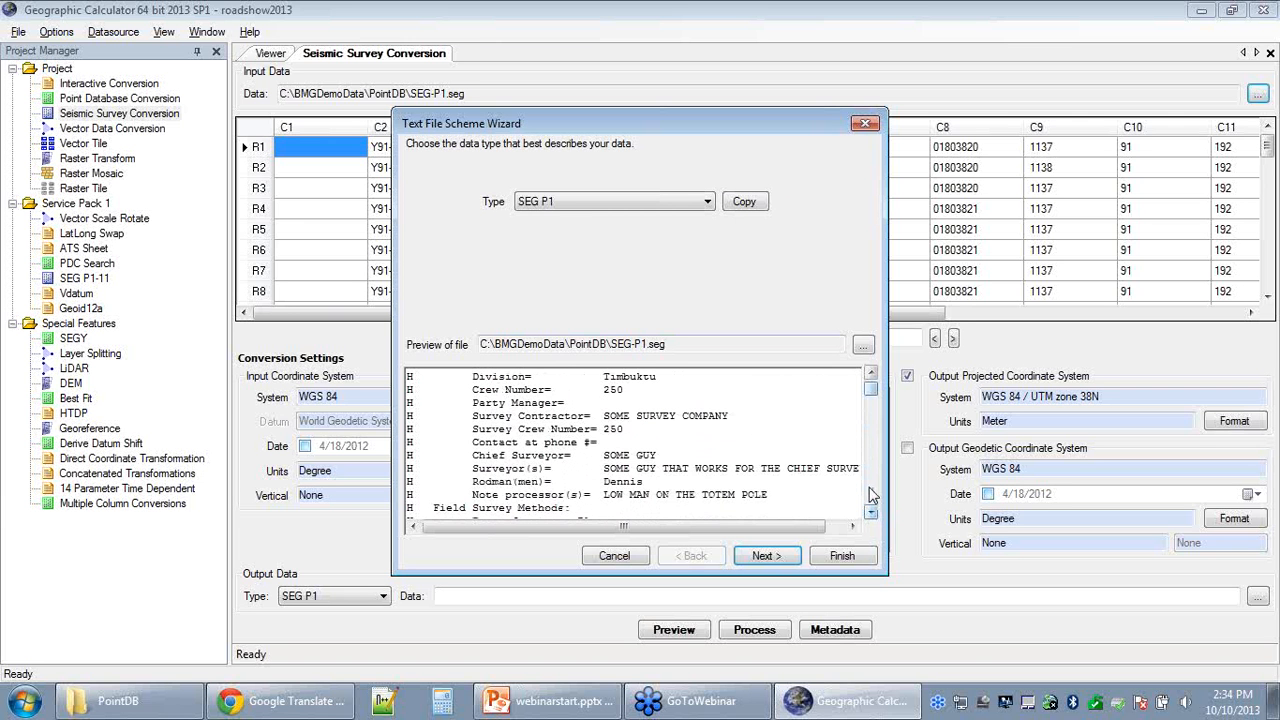
{"action": "left_click_drag", "start_coordinate": [873, 390], "coordinate": [868, 380]}
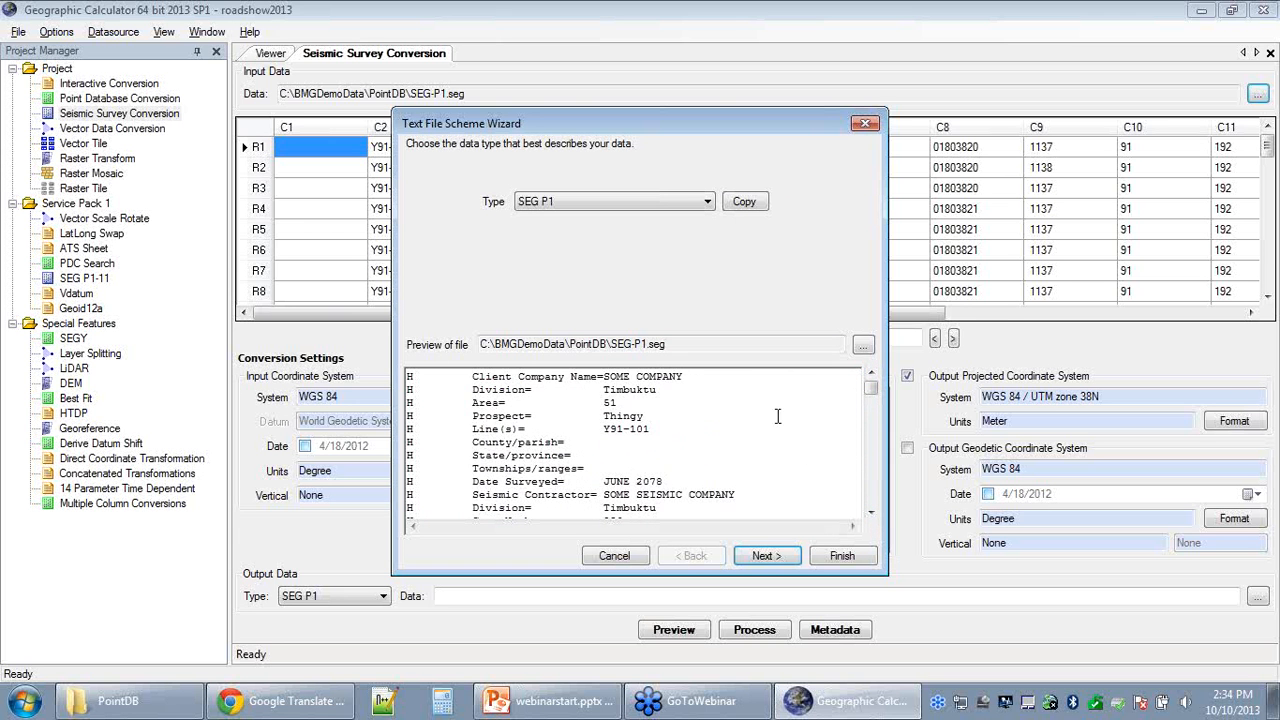
{"action": "left_click", "coordinate": [785, 556]}
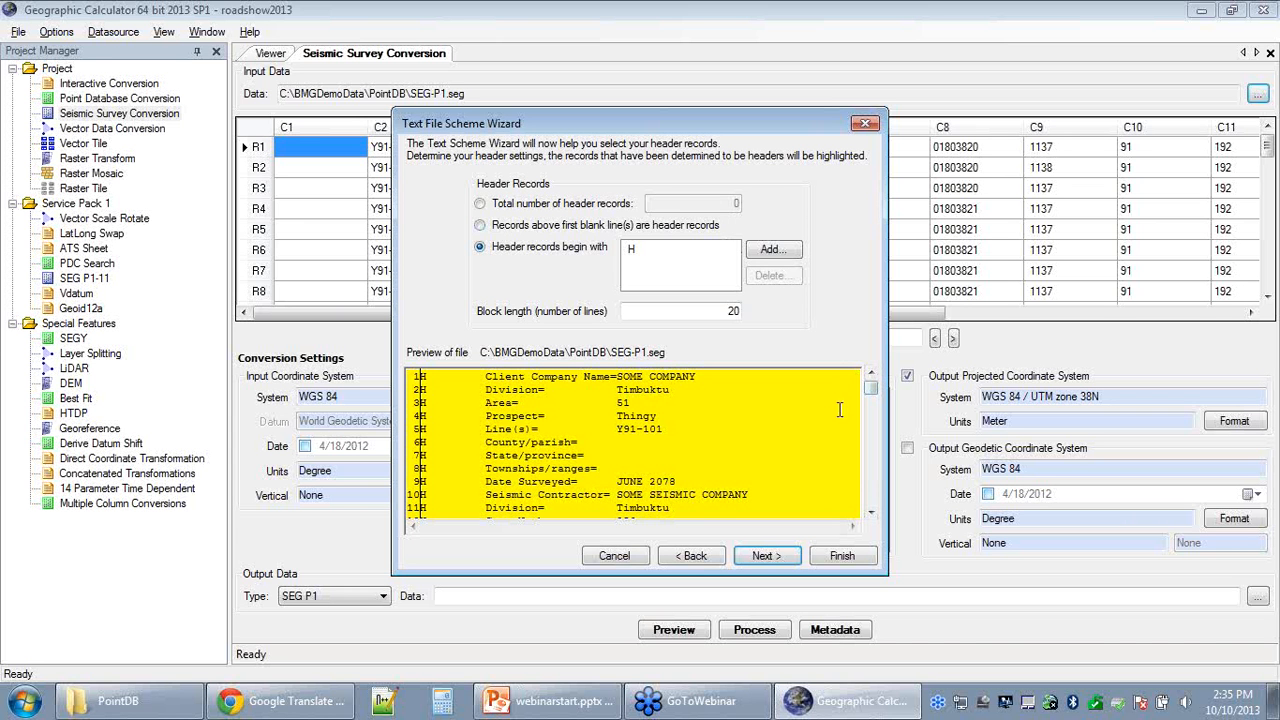
Check where the highlighted header records end in the file preview and set the header block length to 1 line.
{"action": "left_click", "coordinate": [871, 513]}
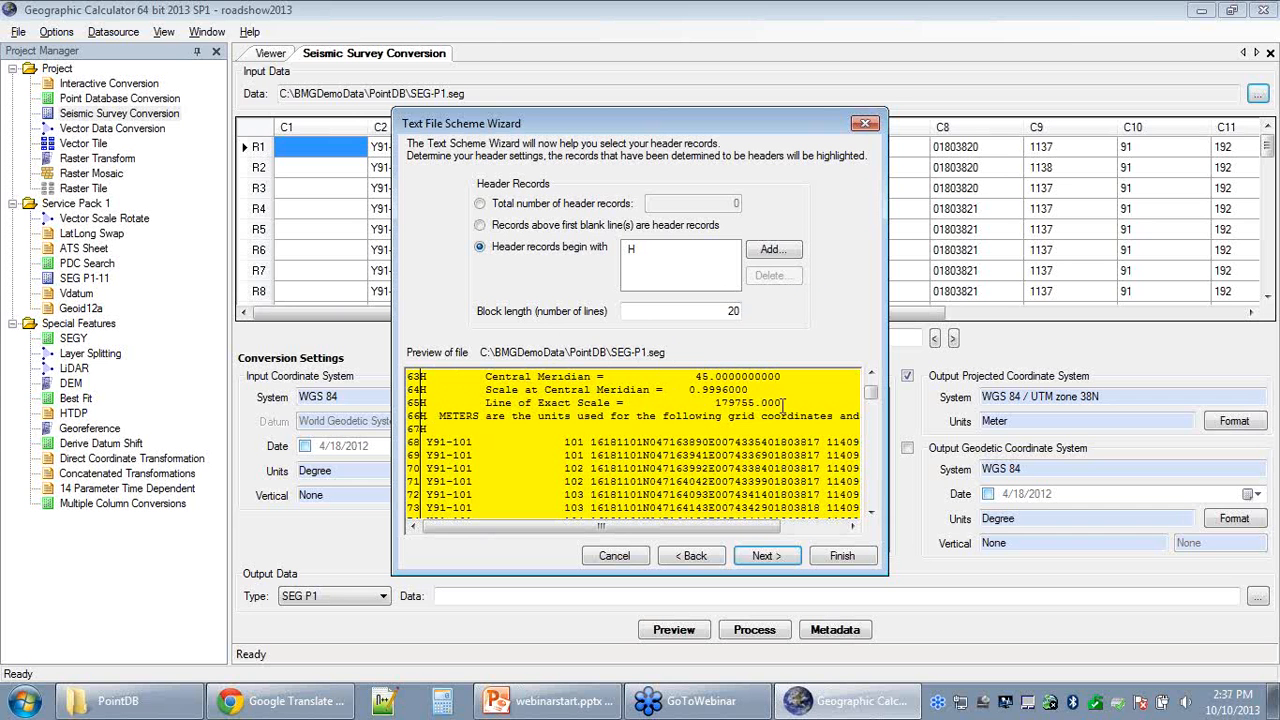
{"action": "left_click", "coordinate": [873, 514]}
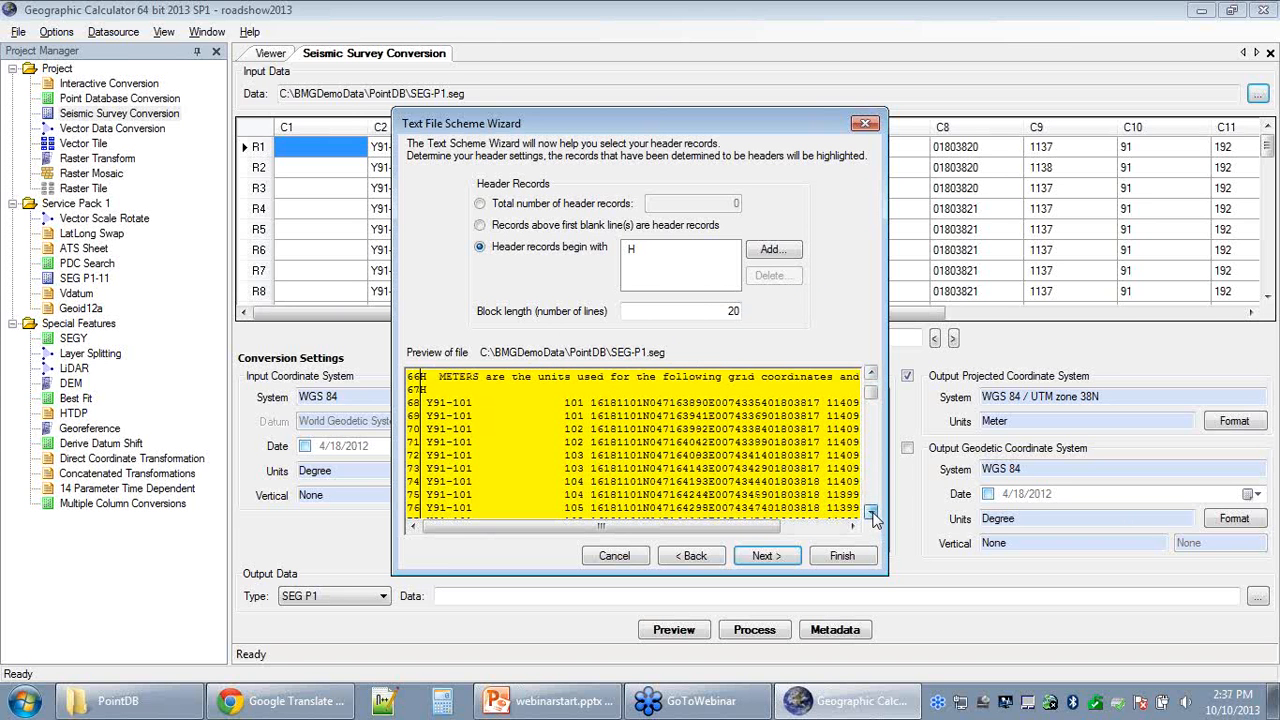
{"action": "left_click", "coordinate": [873, 374]}
{"action": "left_click", "coordinate": [873, 374]}
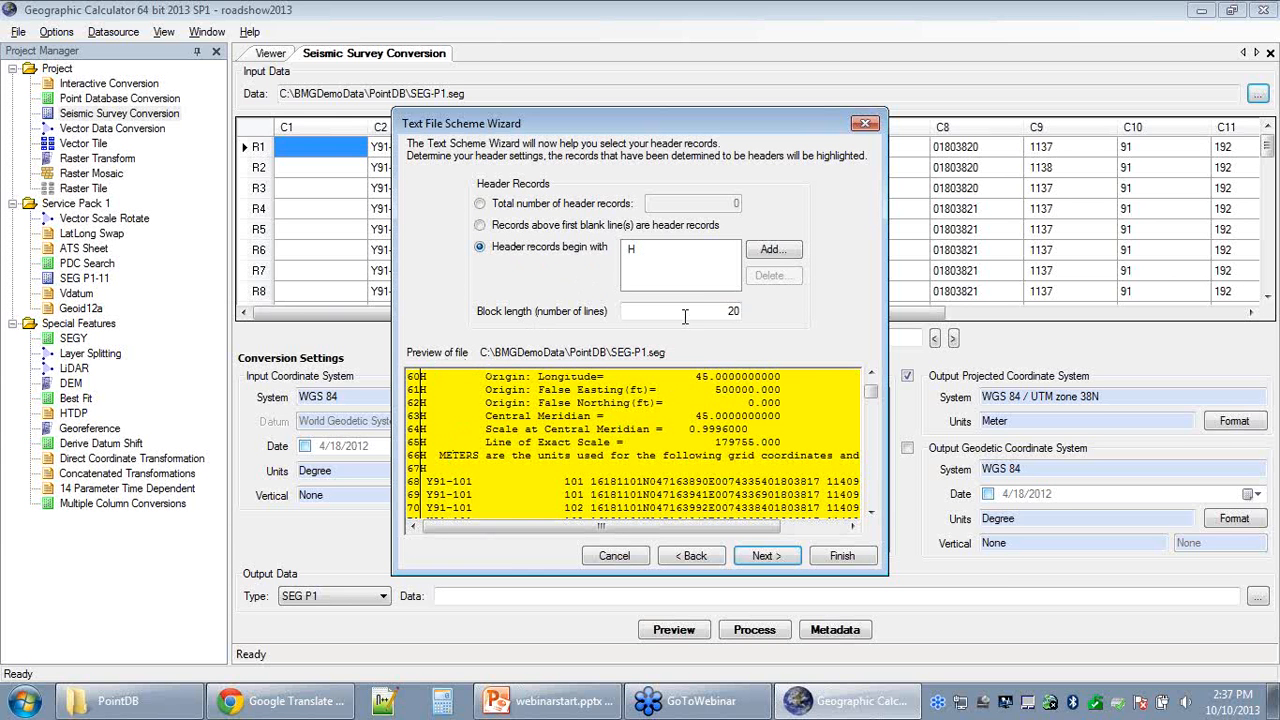
{"action": "double_click", "coordinate": [729, 311]}
{"action": "type", "text": "1"}
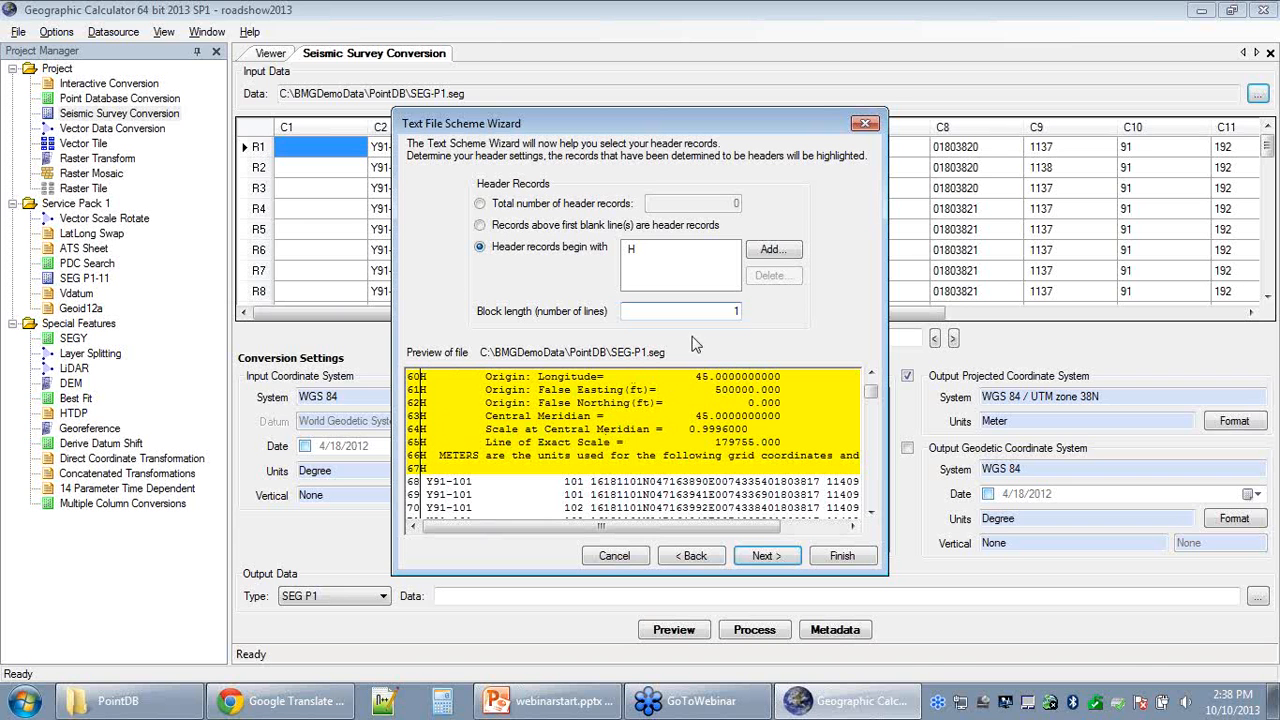
Proceed to the data records settings, enter a width of 1 for Field 1, and finish the text file scheme.
{"action": "left_click", "coordinate": [764, 556]}
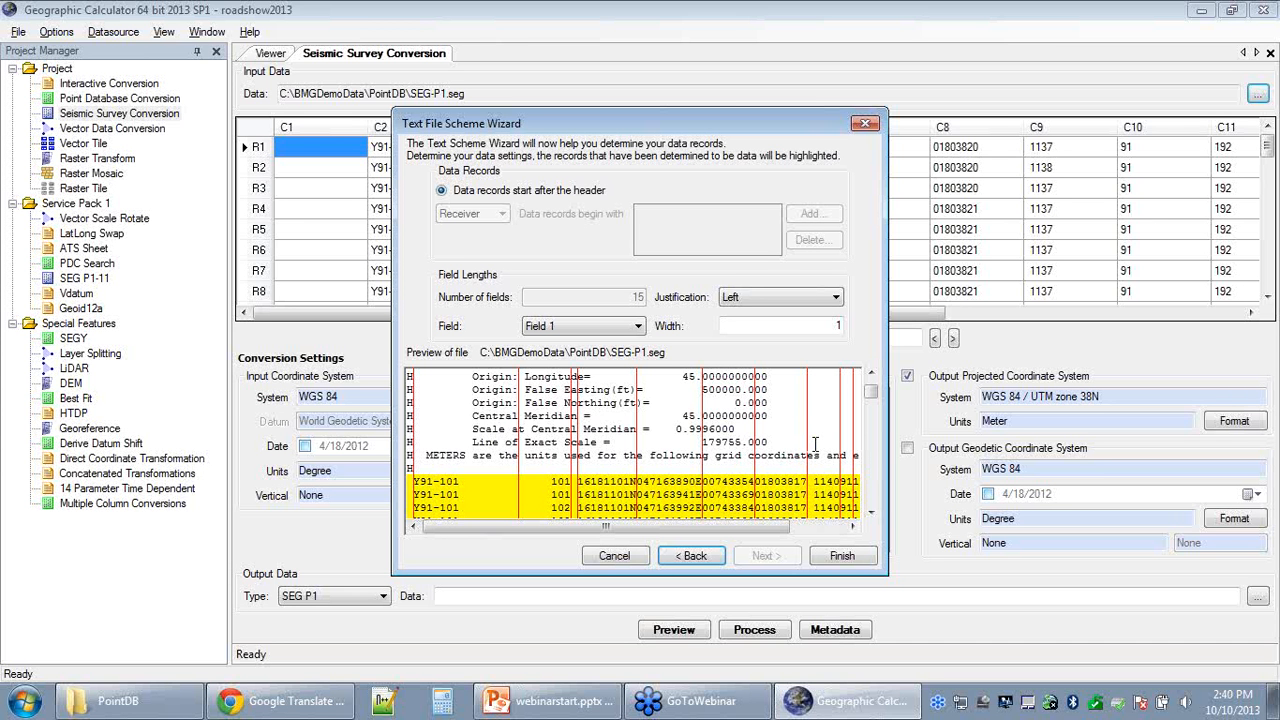
{"action": "left_click", "coordinate": [839, 320]}
{"action": "key", "text": "BackSpace"}
{"action": "type", "text": "1"}
{"action": "left_click", "coordinate": [842, 556]}
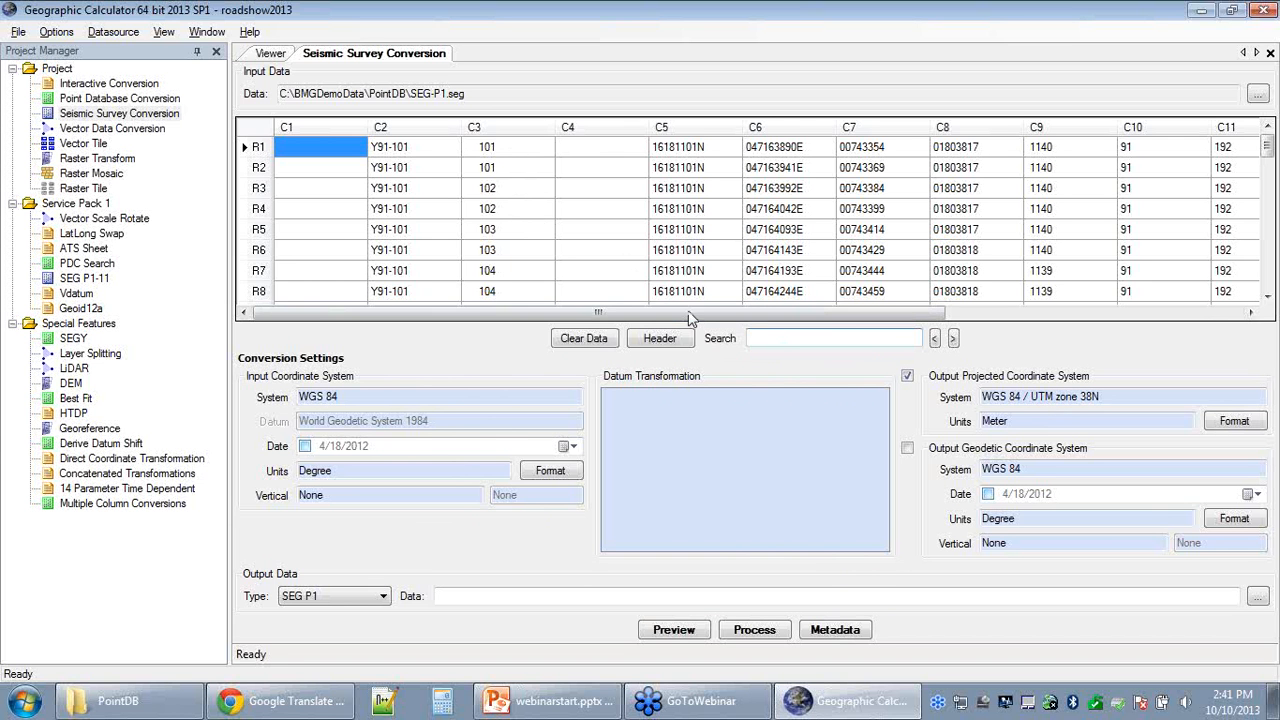
Examine the reloaded file's header through to its last line, close it, and look through the imported data rows.
{"action": "left_click", "coordinate": [662, 339]}
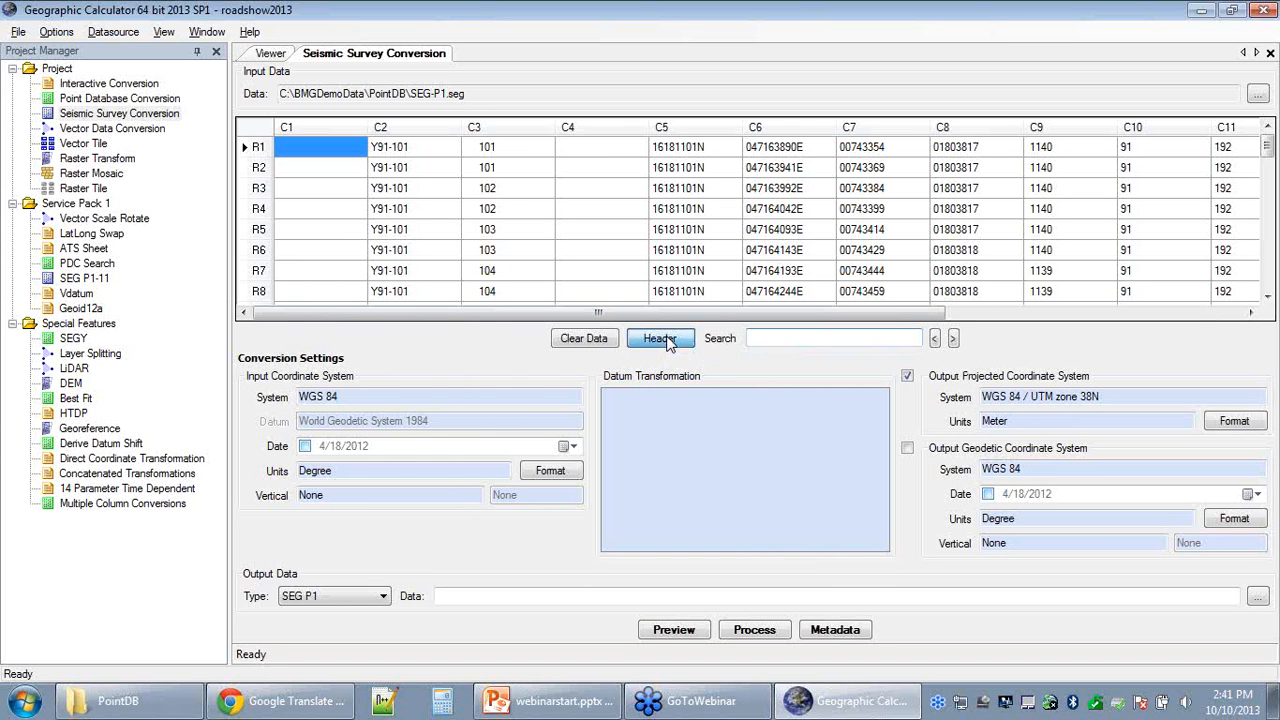
{"action": "left_click_drag", "start_coordinate": [885, 236], "coordinate": [866, 422]}
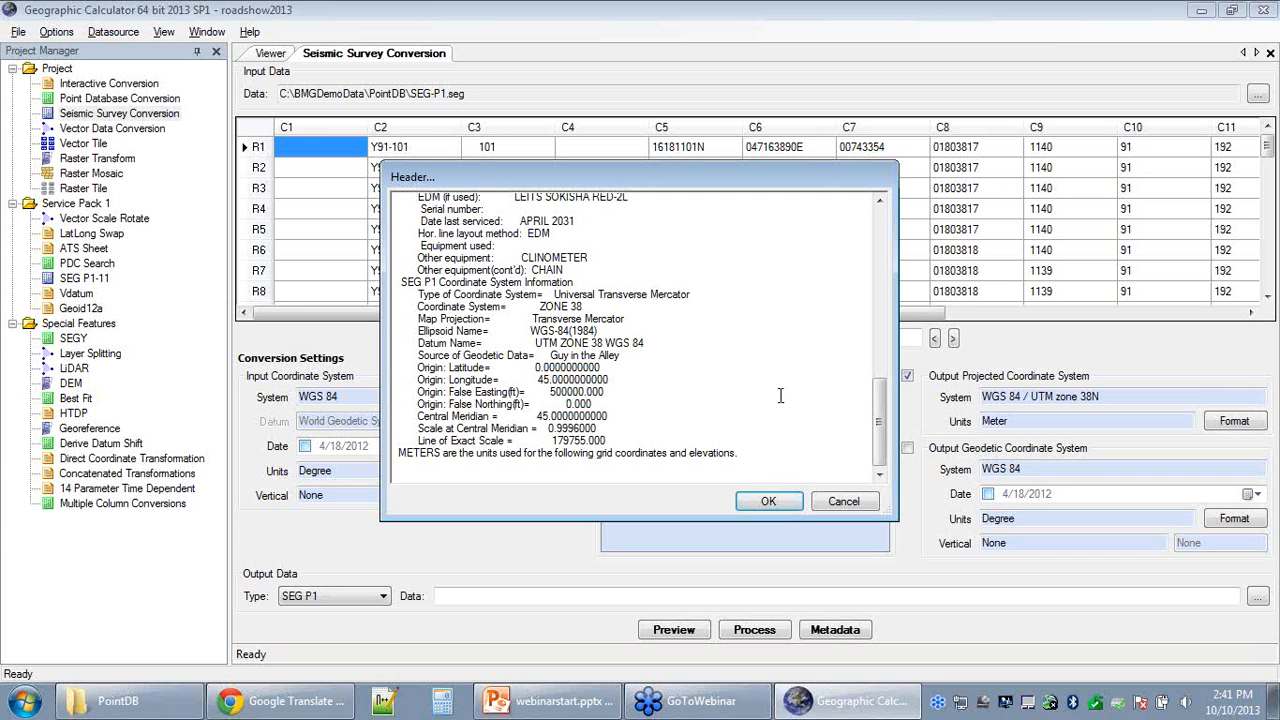
{"action": "left_click", "coordinate": [768, 502]}
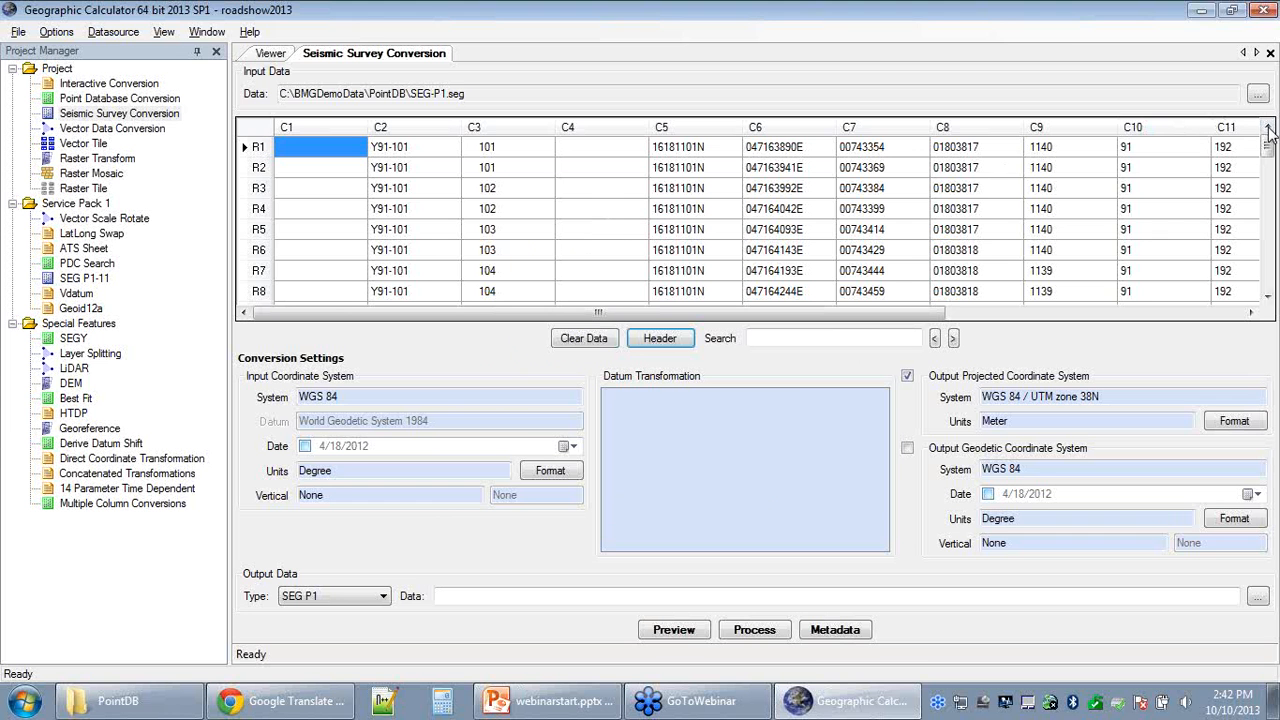
{"action": "left_click_drag", "start_coordinate": [1265, 146], "coordinate": [1262, 296]}
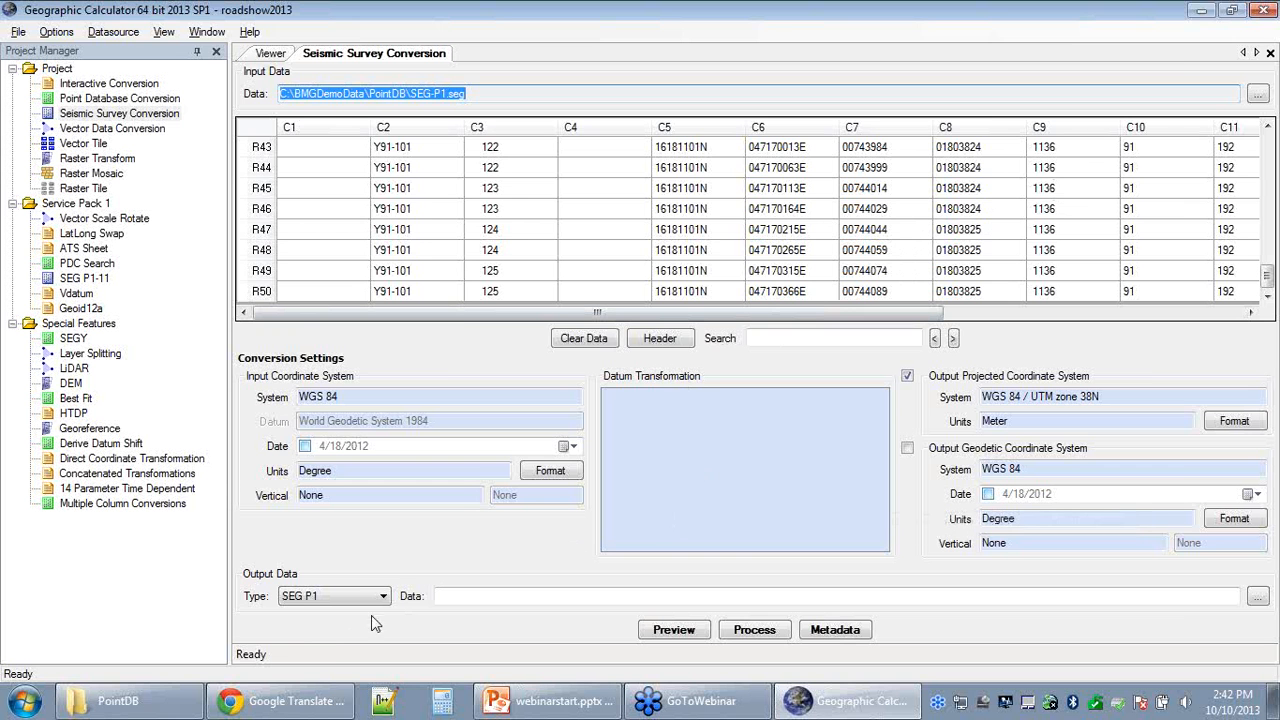
Open SEG-P1.seg from the PointDB folder in Notepad++, check its last records, close it, and return to the first imported data rows.
{"action": "left_click", "coordinate": [180, 706]}
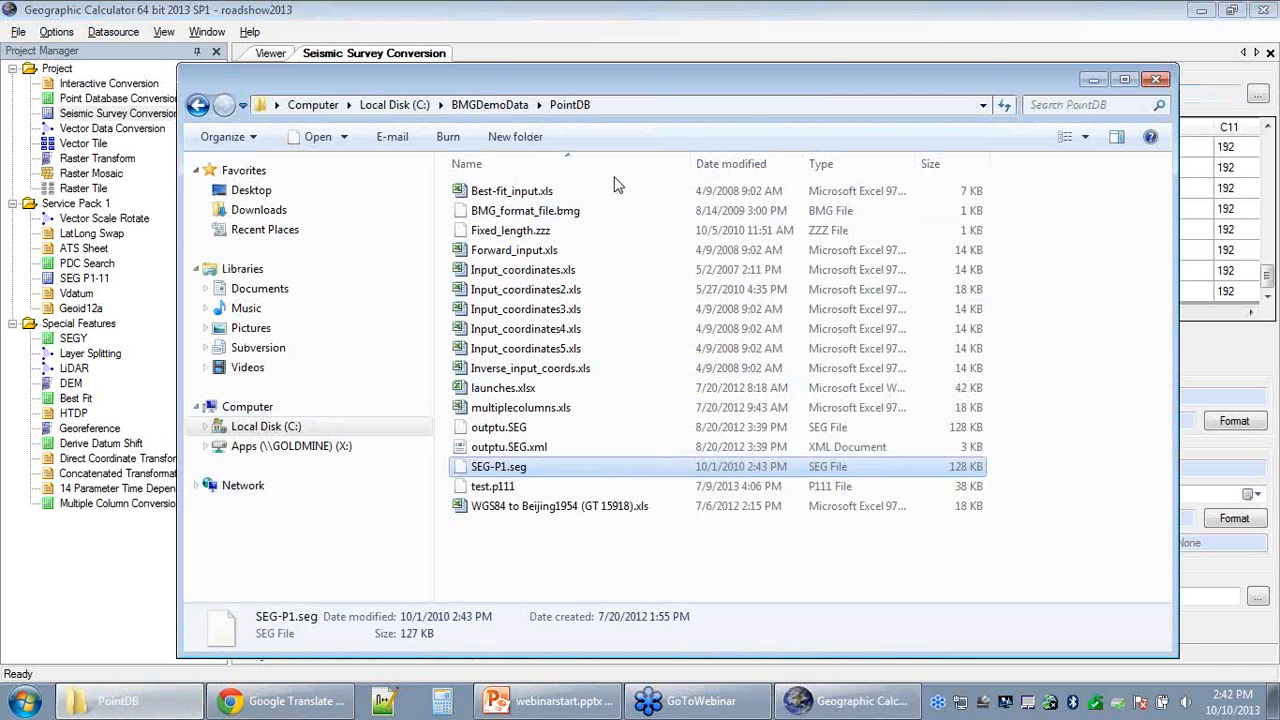
{"action": "right_click", "coordinate": [497, 468]}
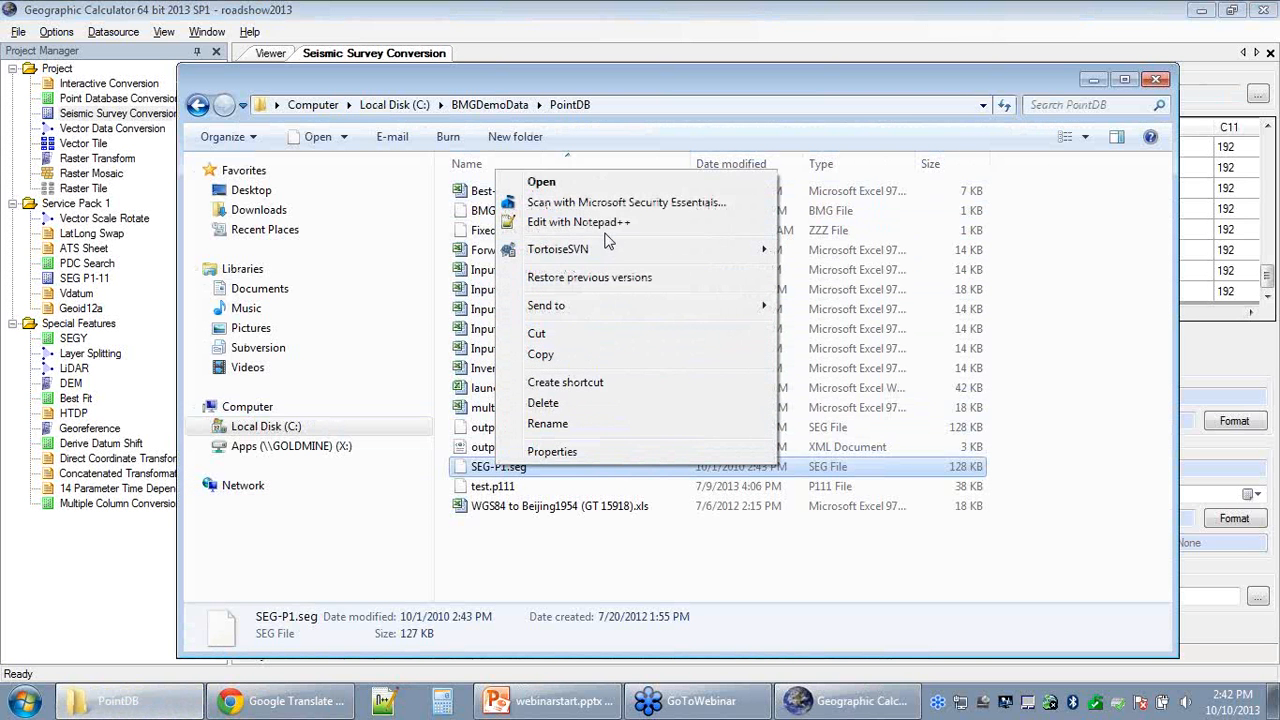
{"action": "left_click", "coordinate": [575, 222]}
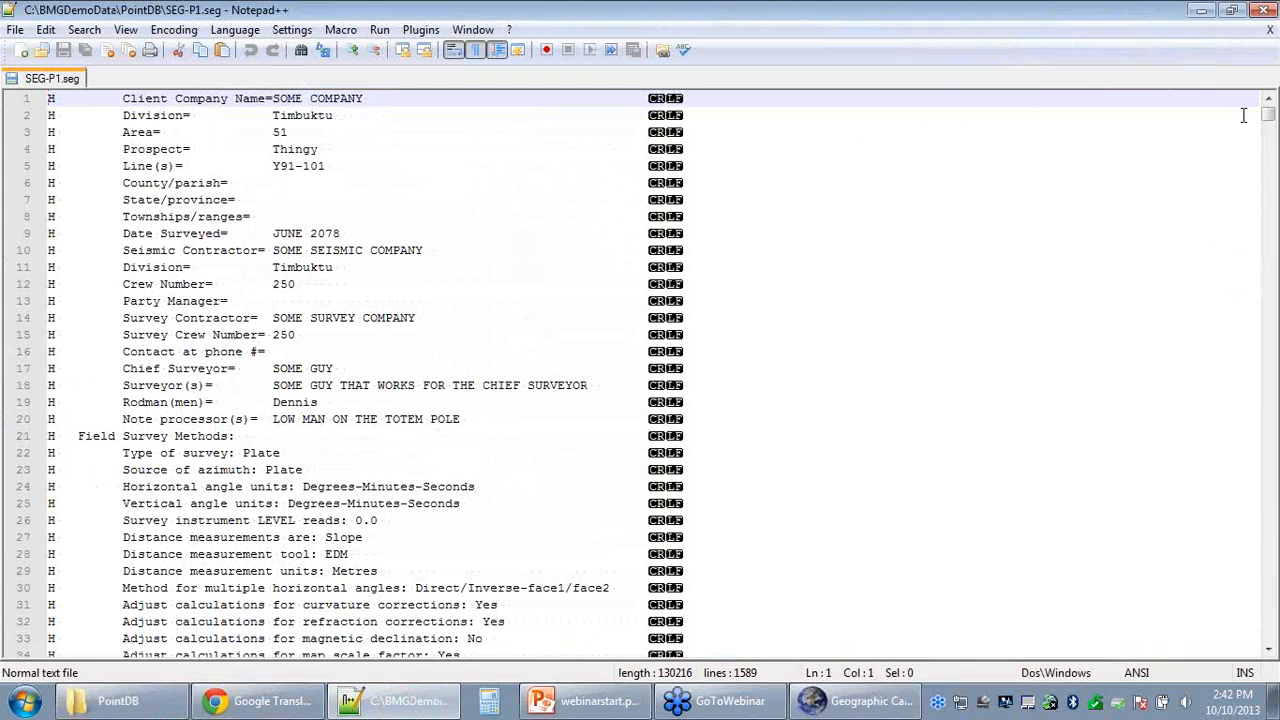
{"action": "left_click_drag", "start_coordinate": [1269, 116], "coordinate": [1265, 642]}
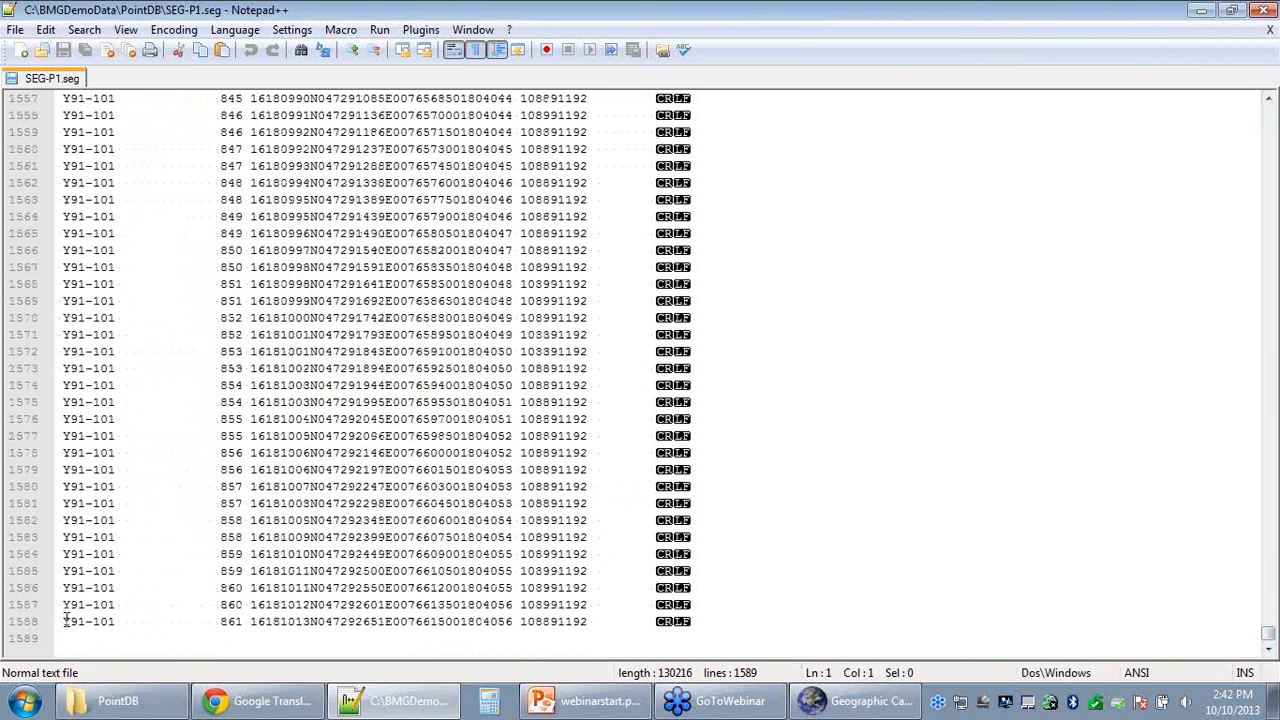
{"action": "left_click", "coordinate": [1265, 12]}
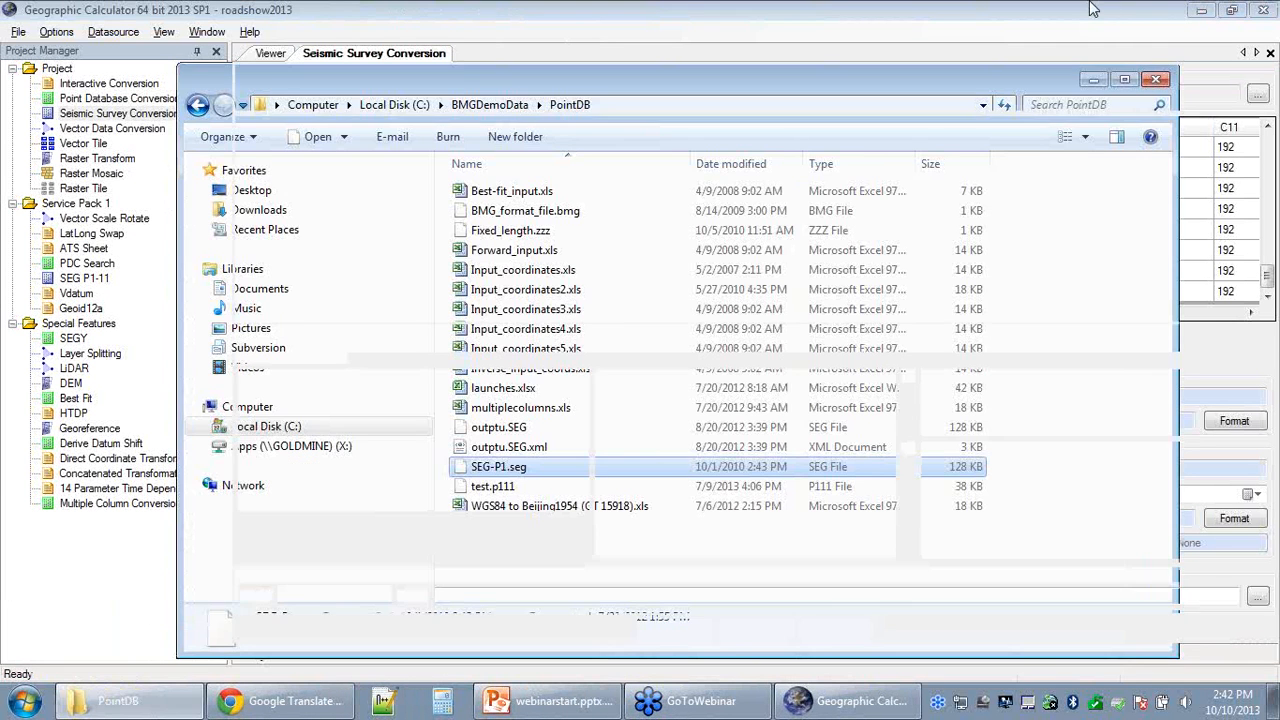
{"action": "key", "text": "Return"}
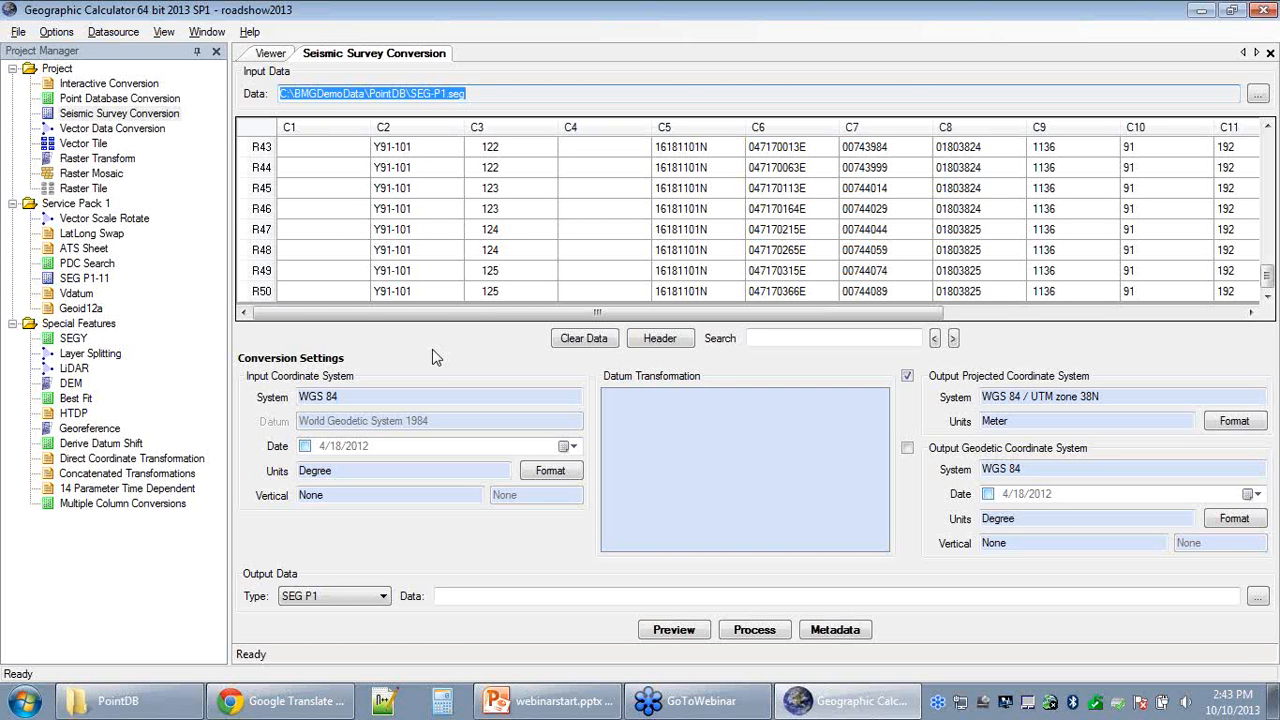
{"action": "left_click_drag", "start_coordinate": [1267, 280], "coordinate": [1265, 145]}
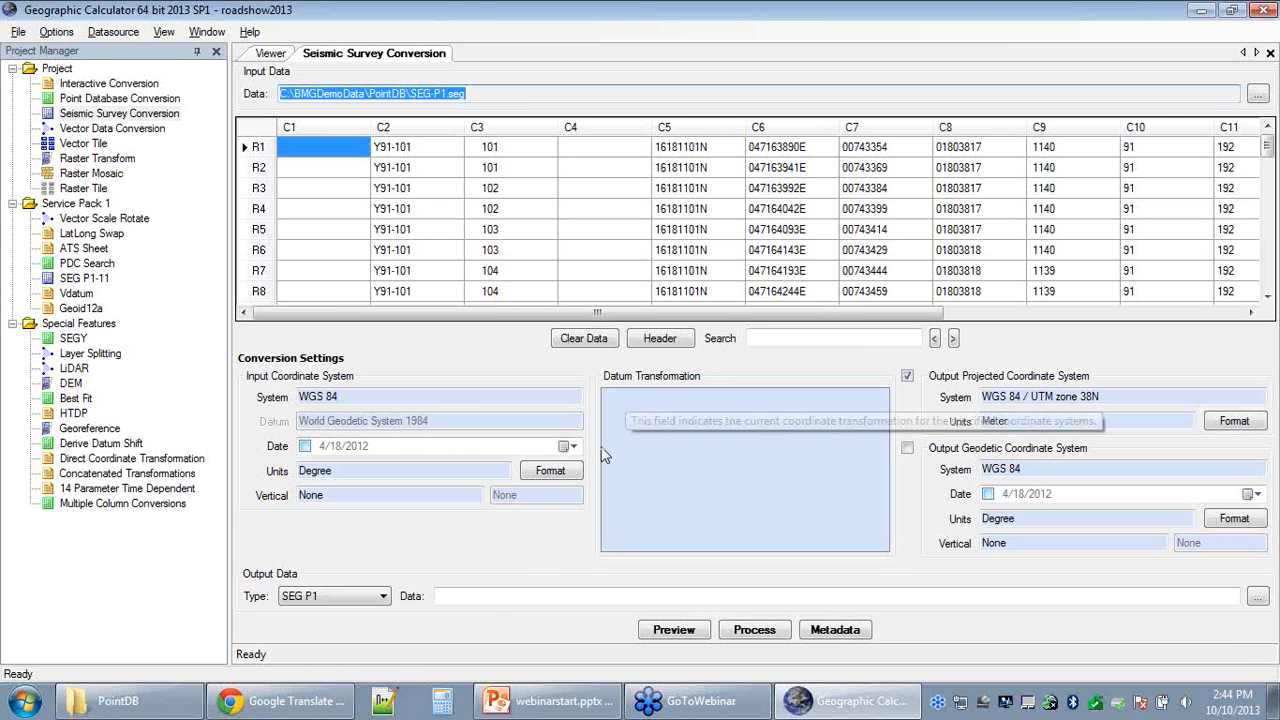
Examine the coordinate system information at the end of the header, including the ellipsoid, datum and origin parameters, and close the header.
{"action": "left_click", "coordinate": [499, 595]}
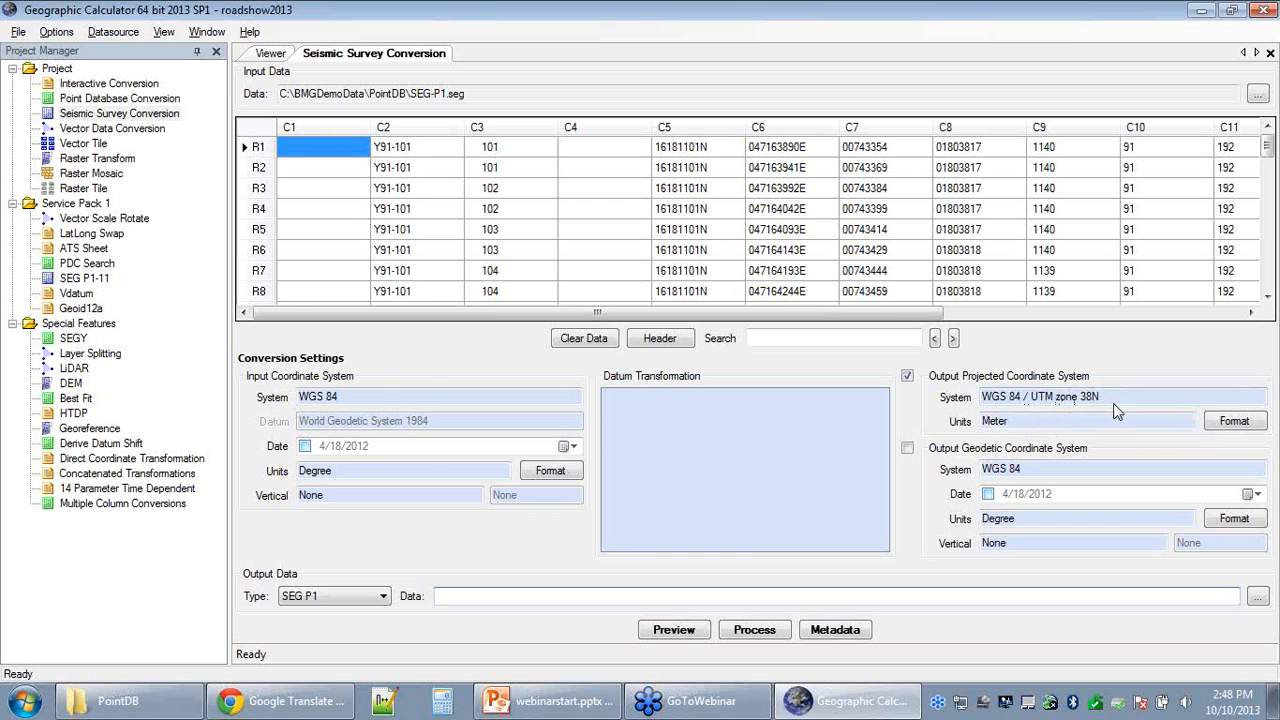
{"action": "left_click", "coordinate": [664, 340]}
{"action": "left_click_drag", "start_coordinate": [878, 252], "coordinate": [876, 425]}
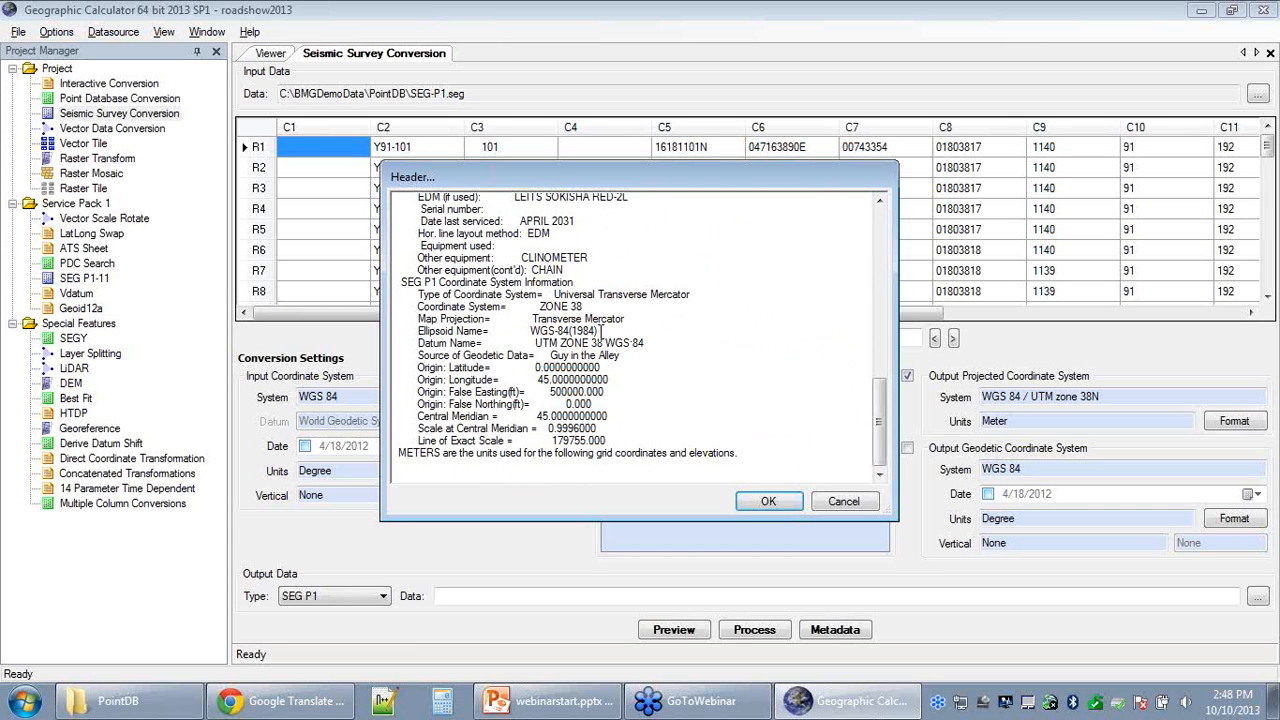
{"action": "left_click_drag", "start_coordinate": [528, 330], "coordinate": [603, 330]}
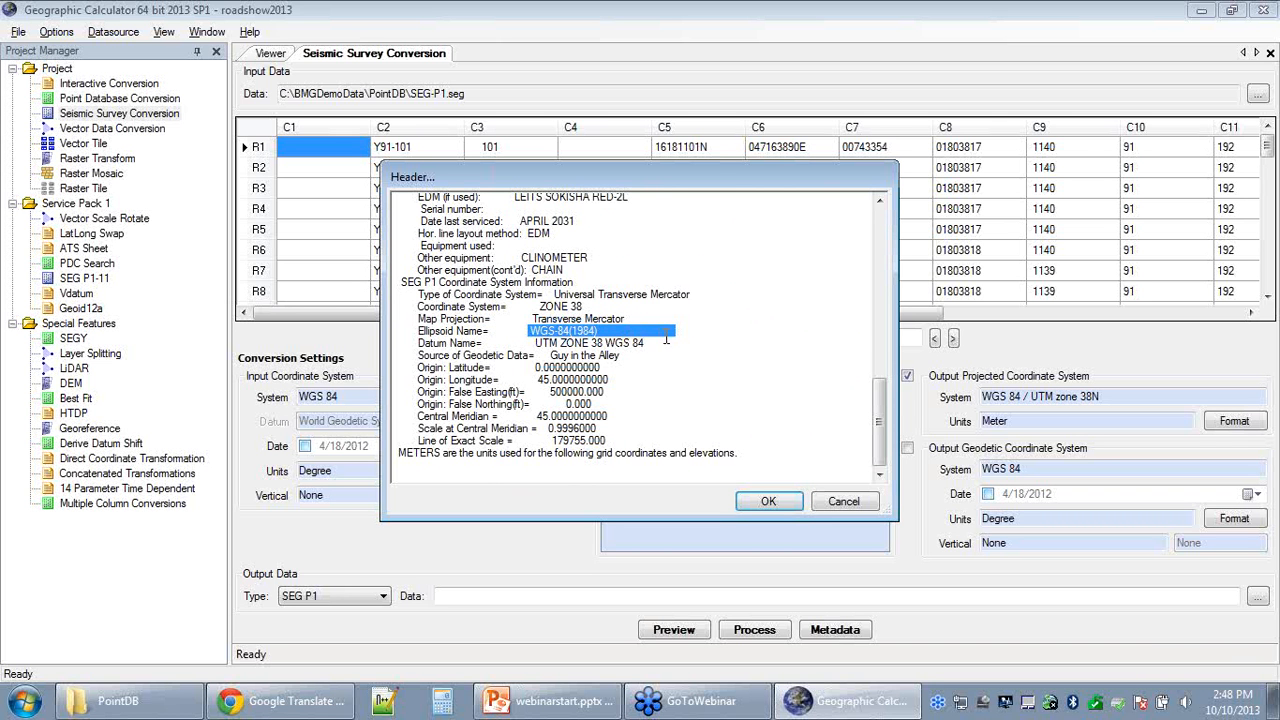
{"action": "left_click", "coordinate": [649, 343]}
{"action": "left_click_drag", "start_coordinate": [649, 343], "coordinate": [533, 353]}
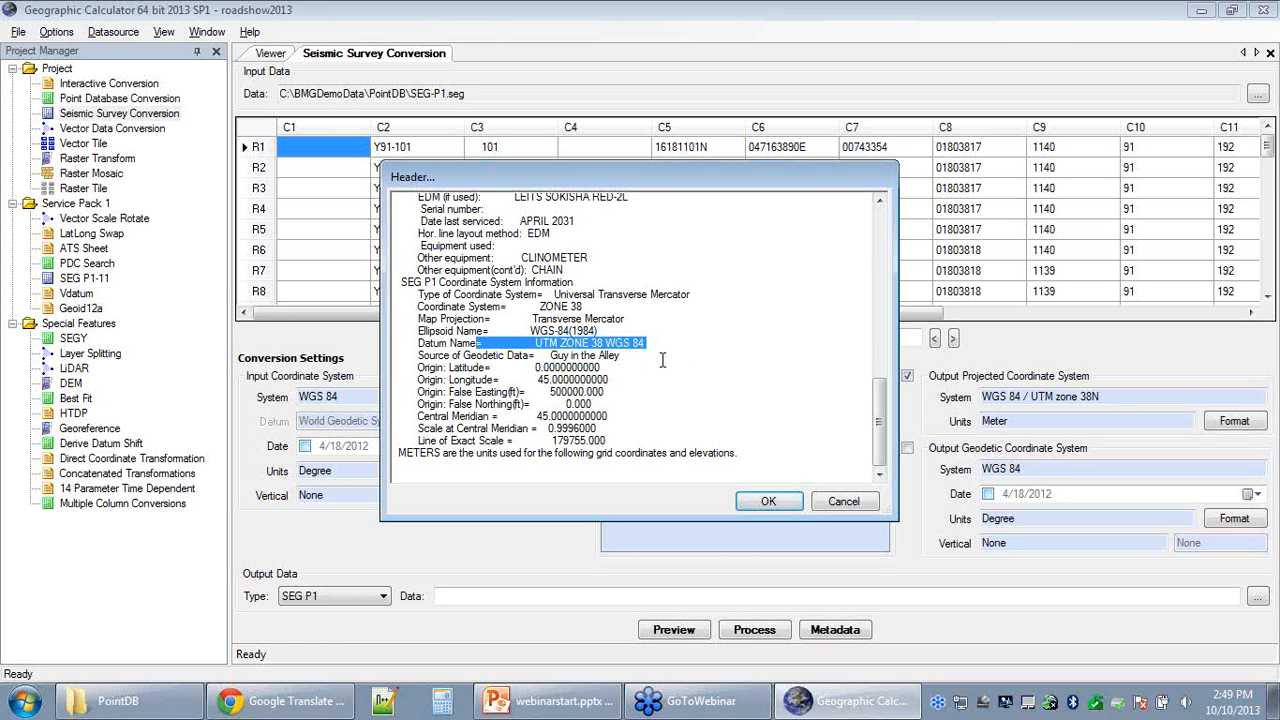
{"action": "left_click_drag", "start_coordinate": [623, 367], "coordinate": [592, 431]}
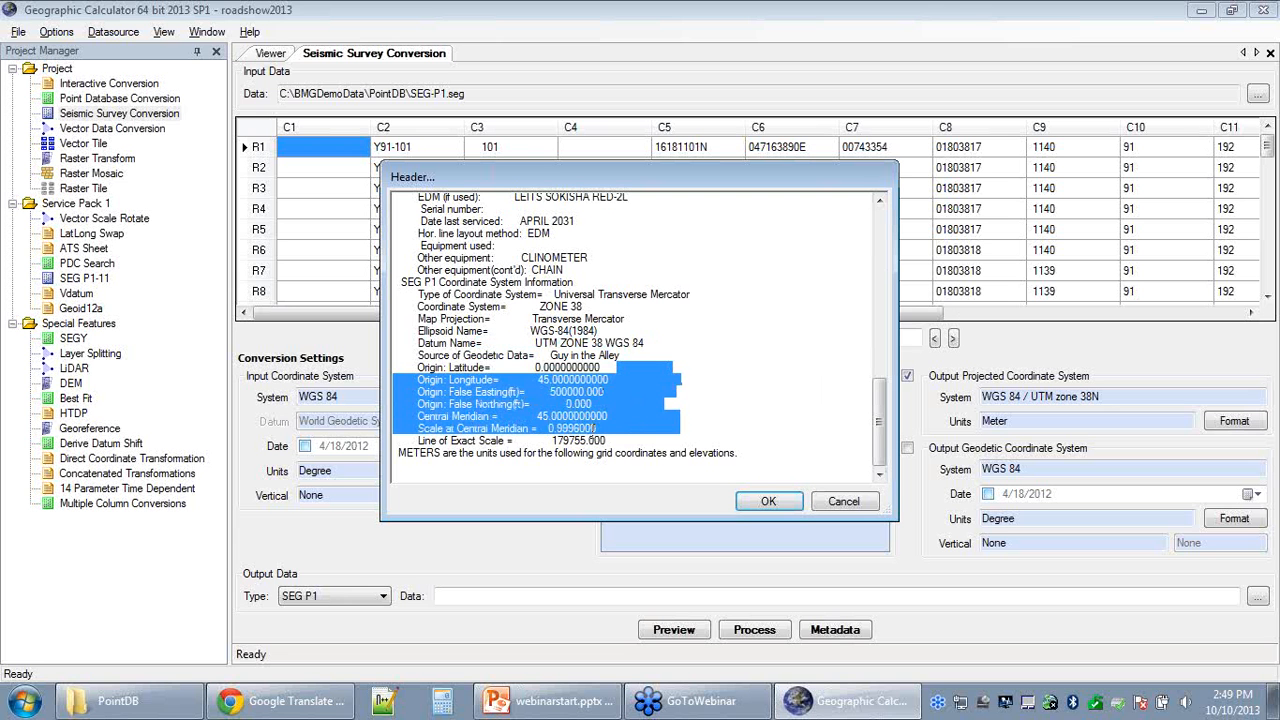
{"action": "left_click", "coordinate": [750, 367]}
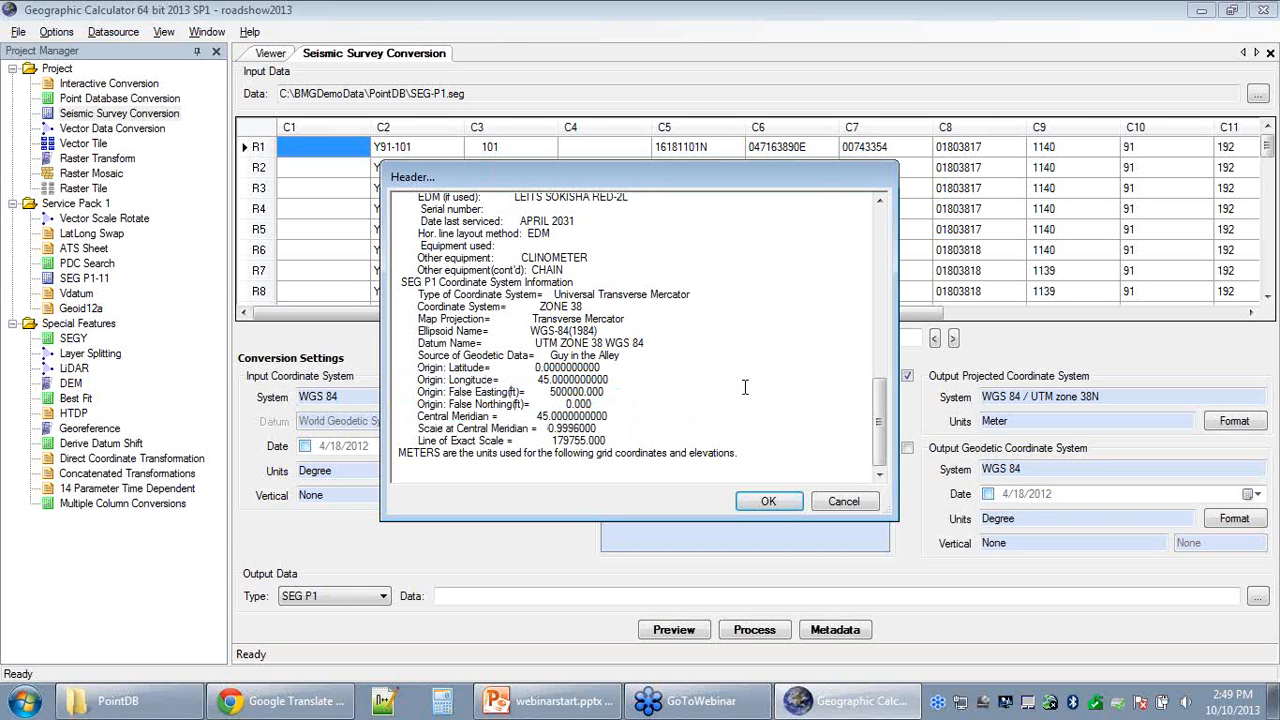
{"action": "left_click_drag", "start_coordinate": [602, 331], "coordinate": [483, 331]}
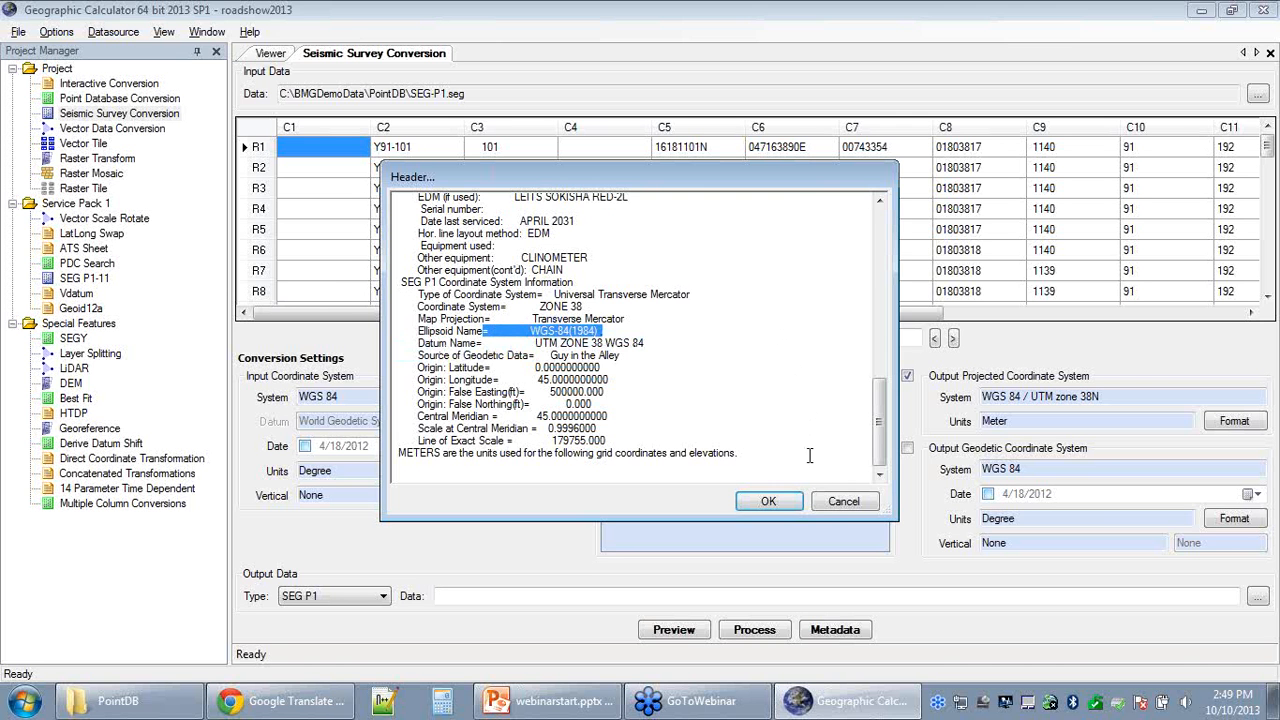
{"action": "left_click", "coordinate": [828, 501]}
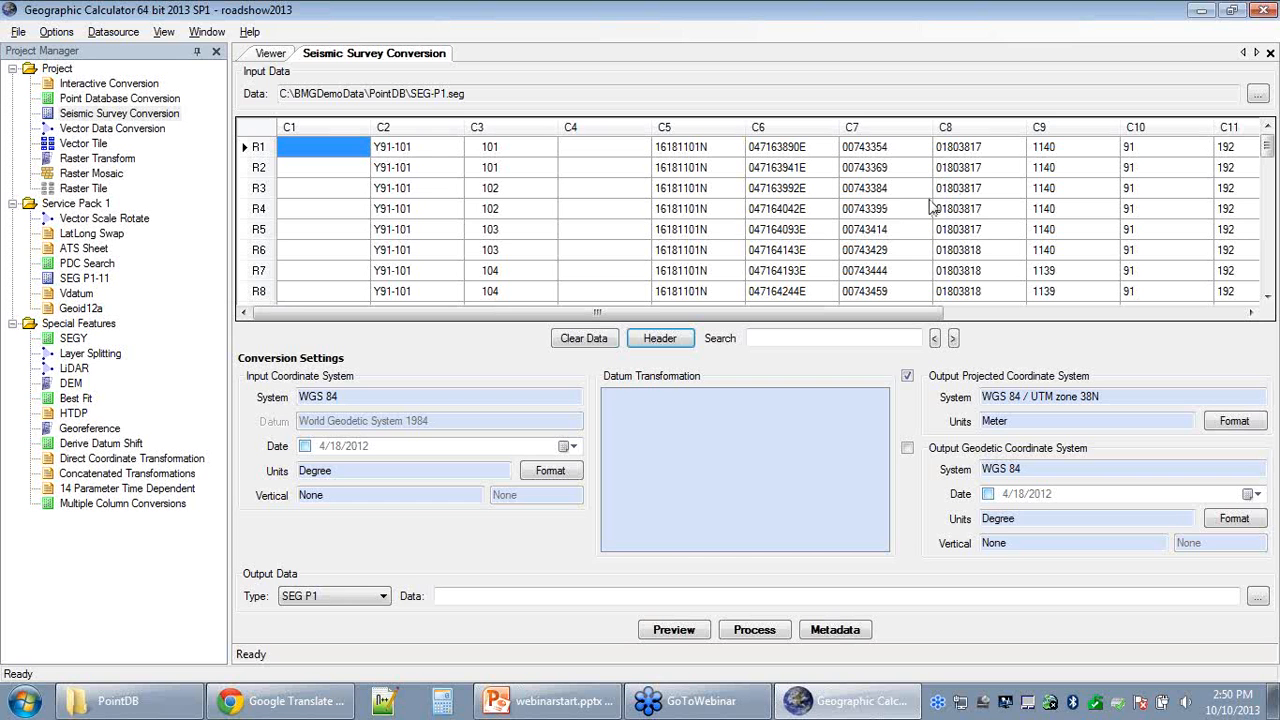
Select WGS 84 from the World geodetic systems as the input coordinate system, without limiting the choices by geographic area.
{"action": "double_click", "coordinate": [361, 398]}
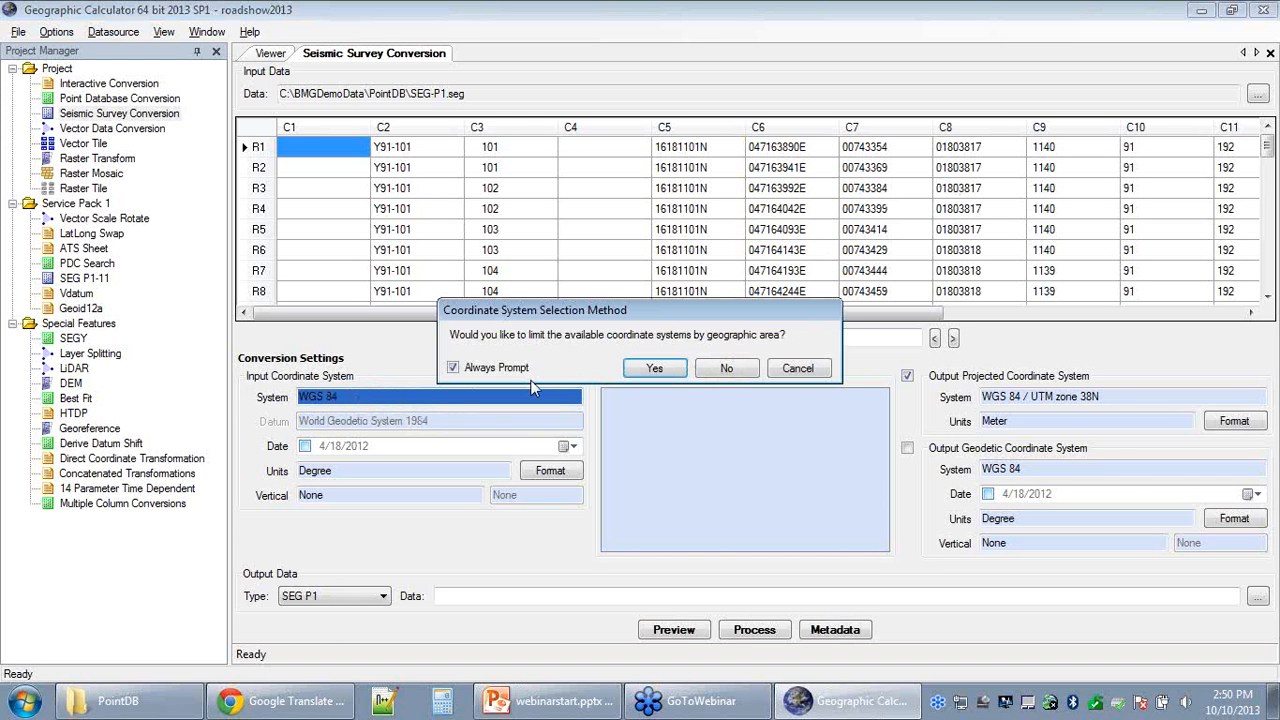
{"action": "left_click", "coordinate": [727, 369]}
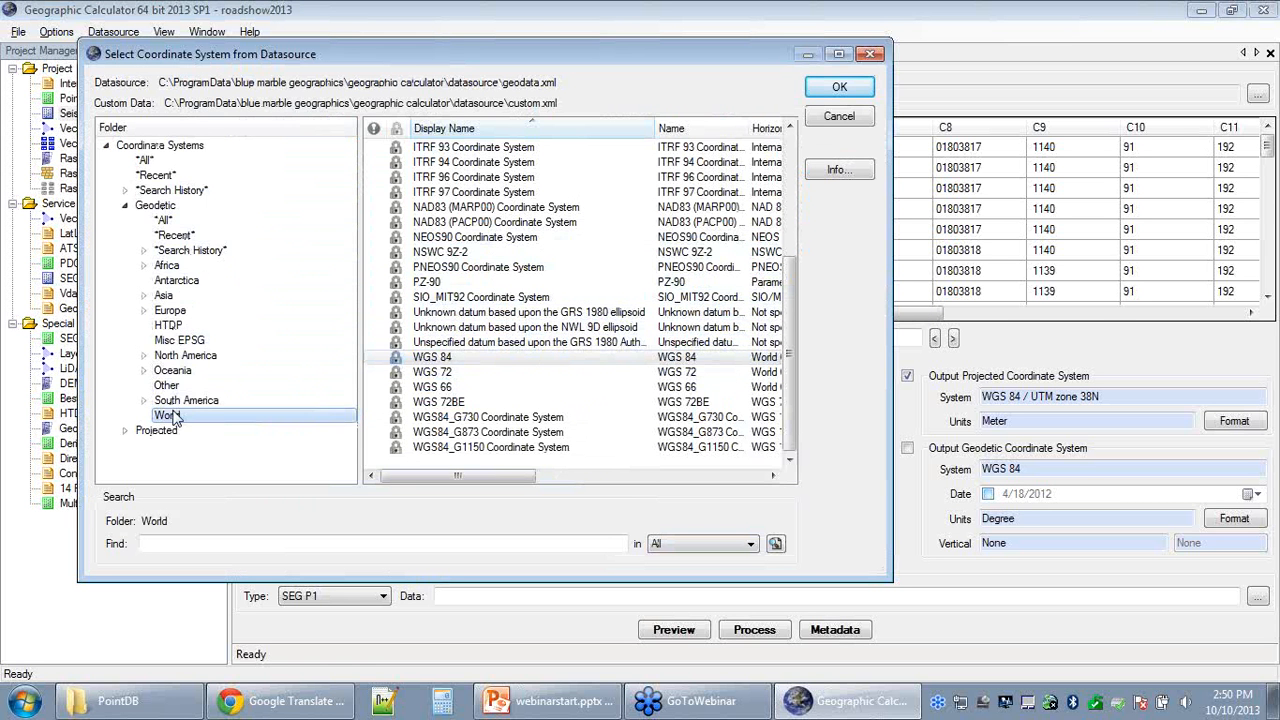
{"action": "left_click", "coordinate": [474, 358]}
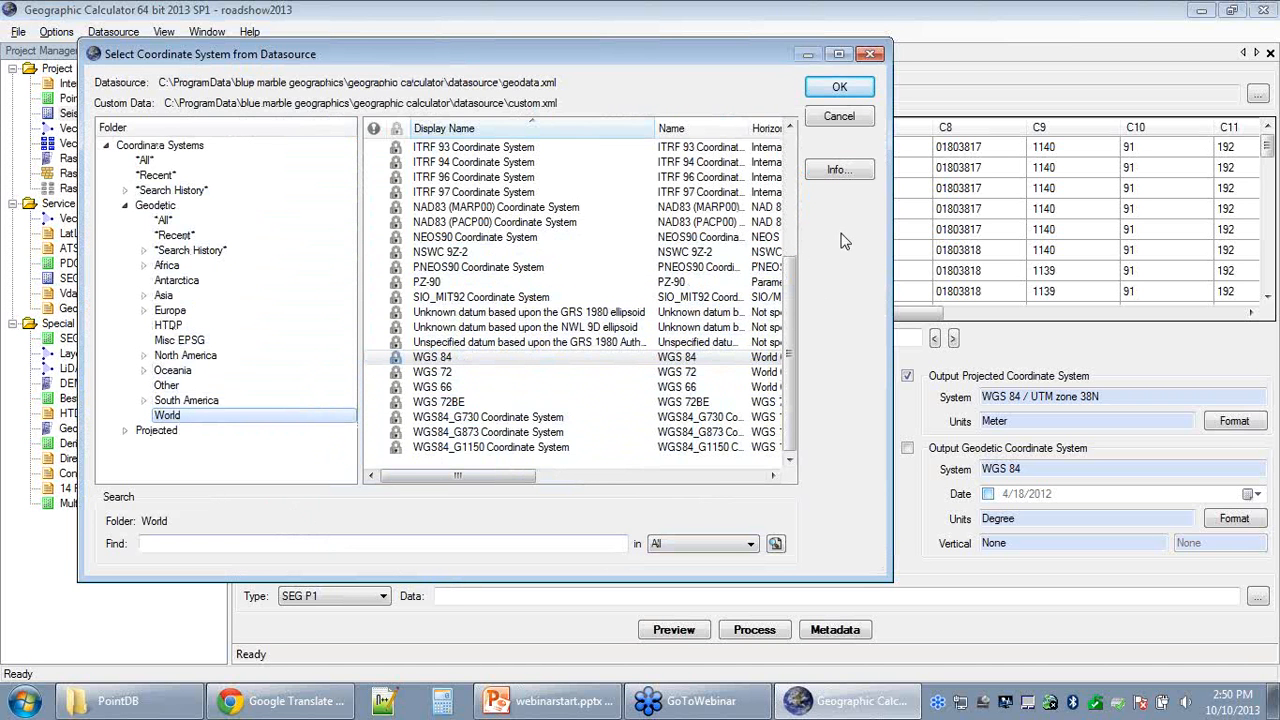
{"action": "left_click", "coordinate": [856, 89]}
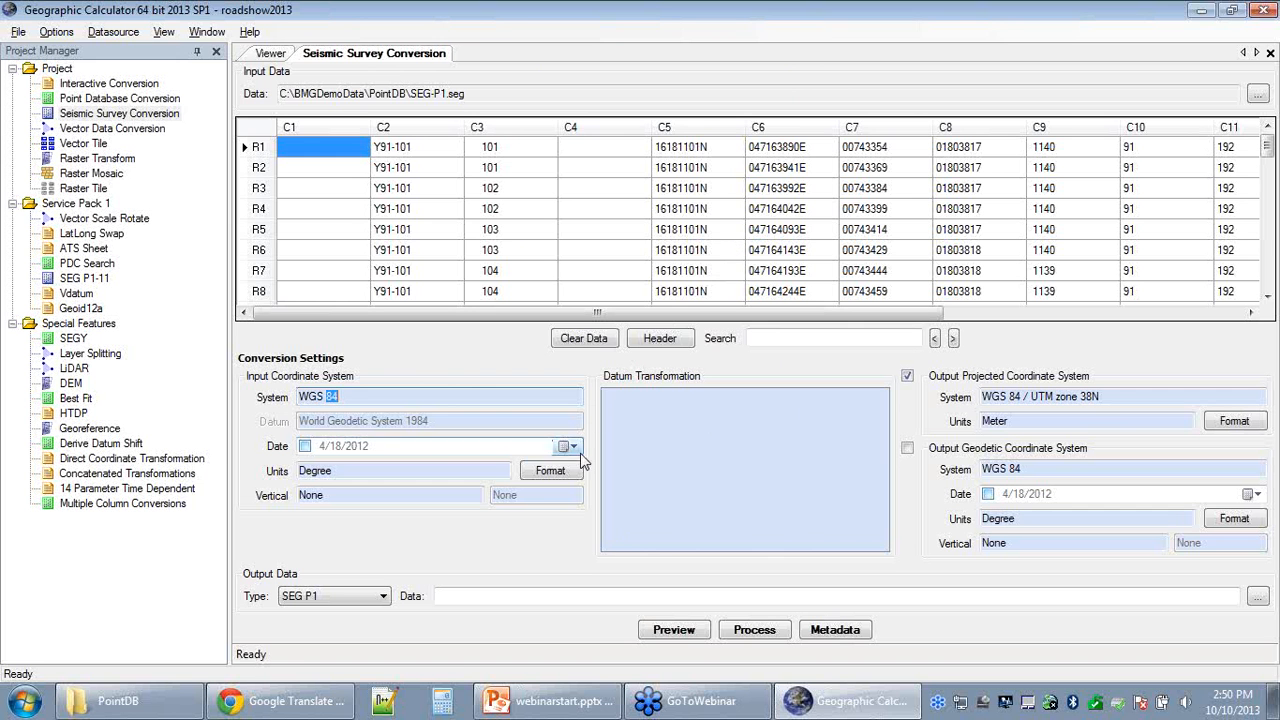
Try the Packed DMS left format with a decimal precision of 2 in the input unit display settings and dismiss the dialog.
{"action": "left_click", "coordinate": [550, 471]}
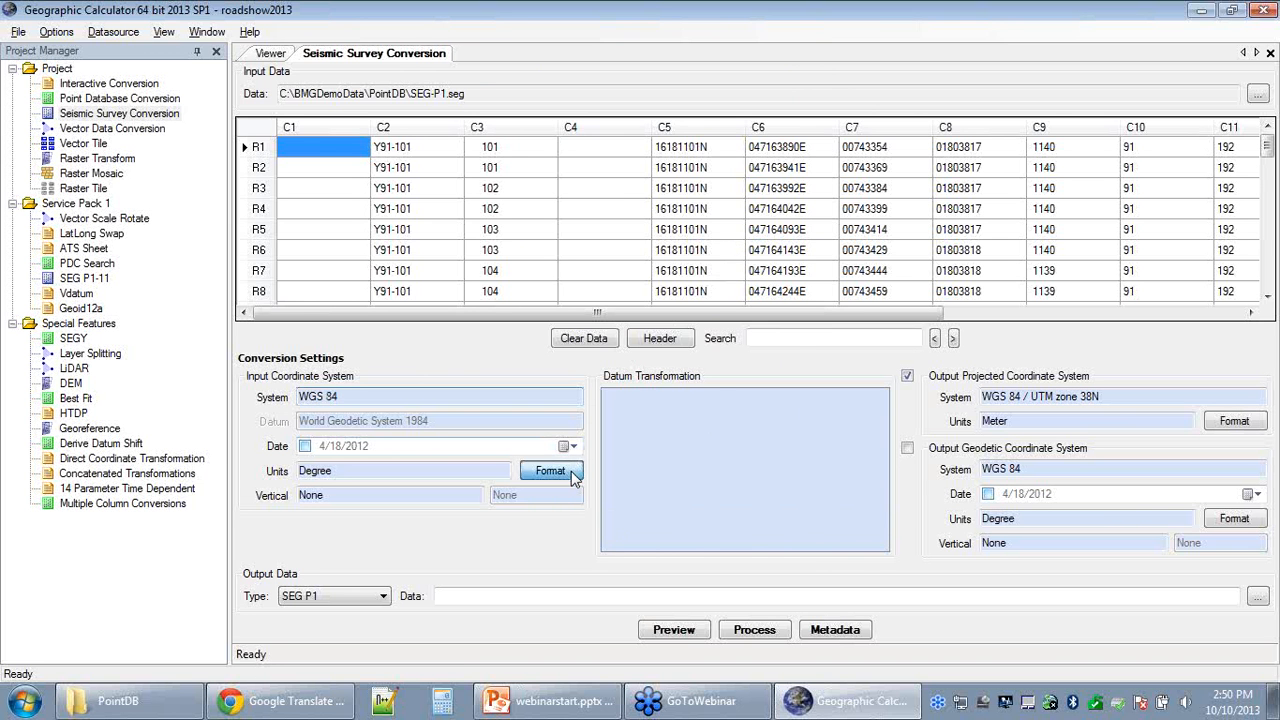
{"action": "left_click_drag", "start_coordinate": [679, 132], "coordinate": [574, 244]}
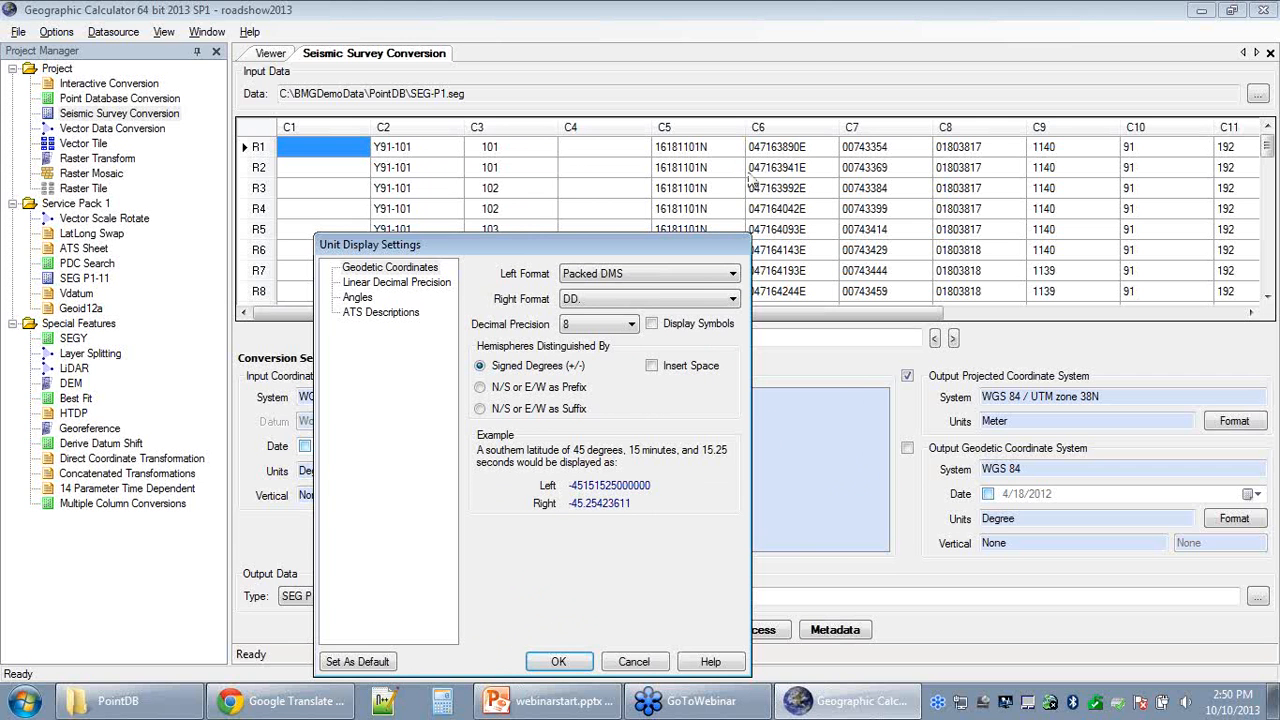
{"action": "left_click", "coordinate": [628, 275]}
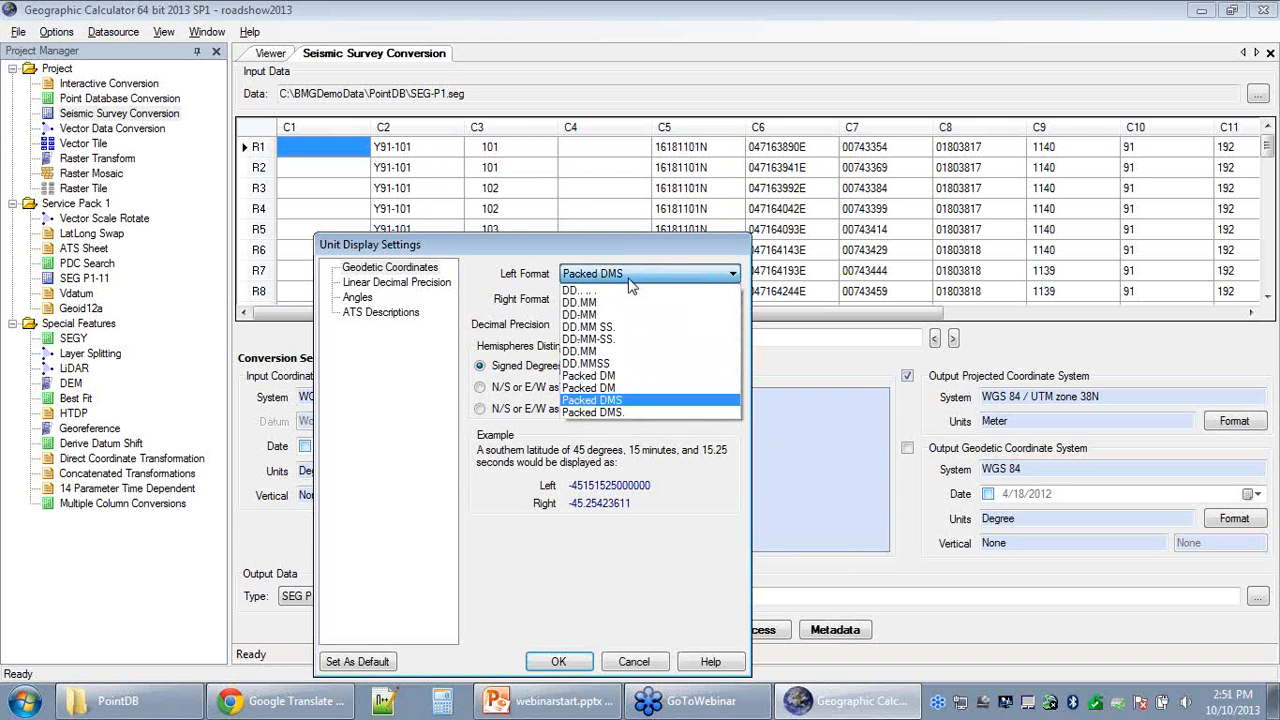
{"action": "left_click", "coordinate": [629, 400]}
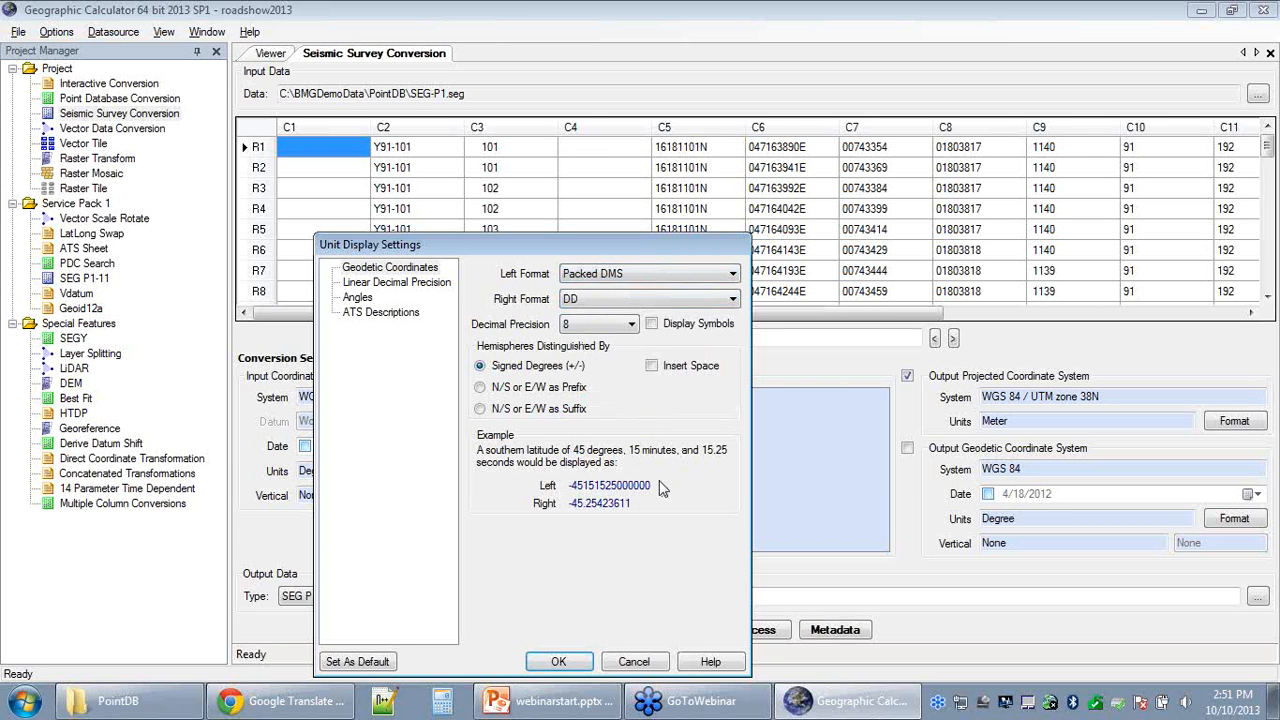
{"action": "left_click", "coordinate": [631, 324]}
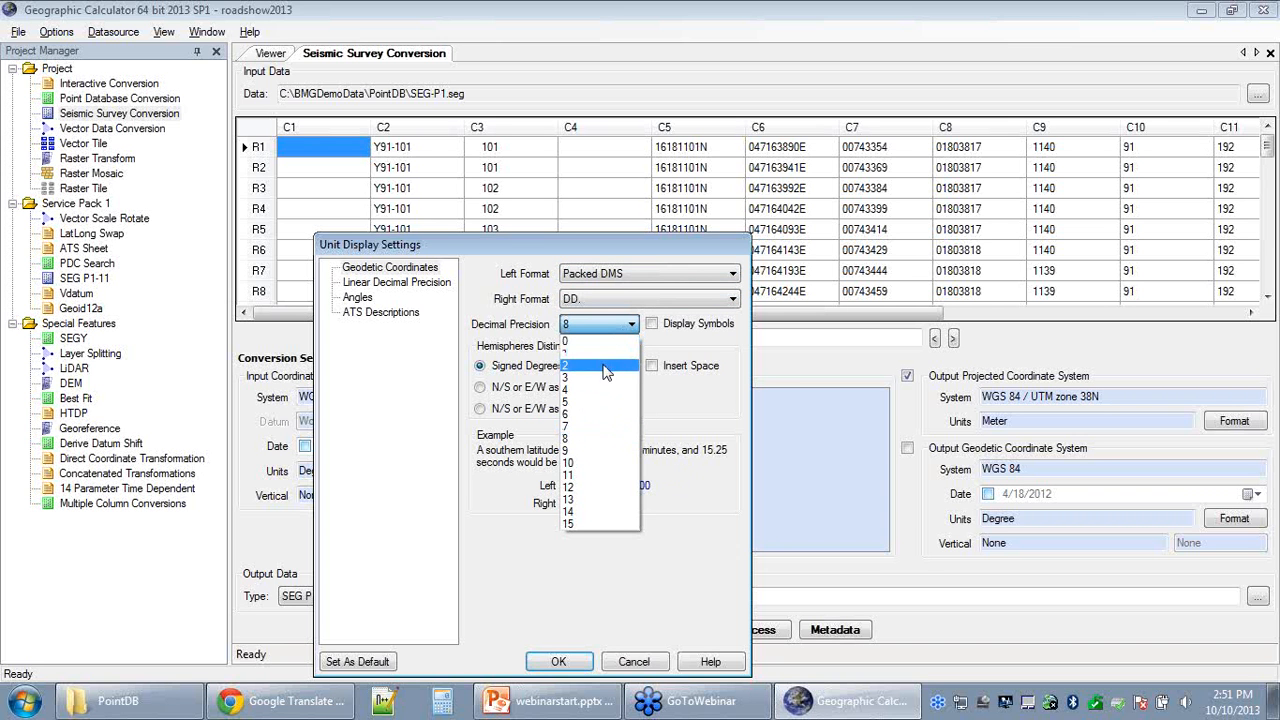
{"action": "left_click", "coordinate": [607, 366]}
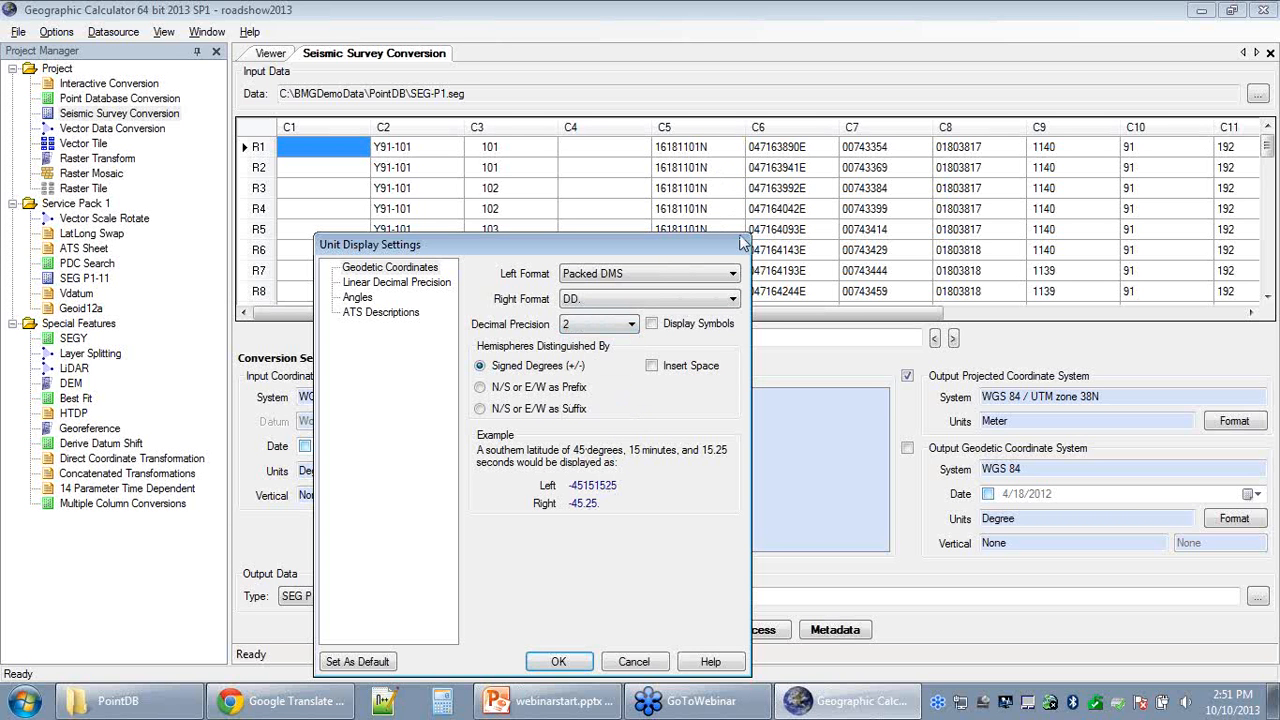
{"action": "left_click", "coordinate": [617, 668]}
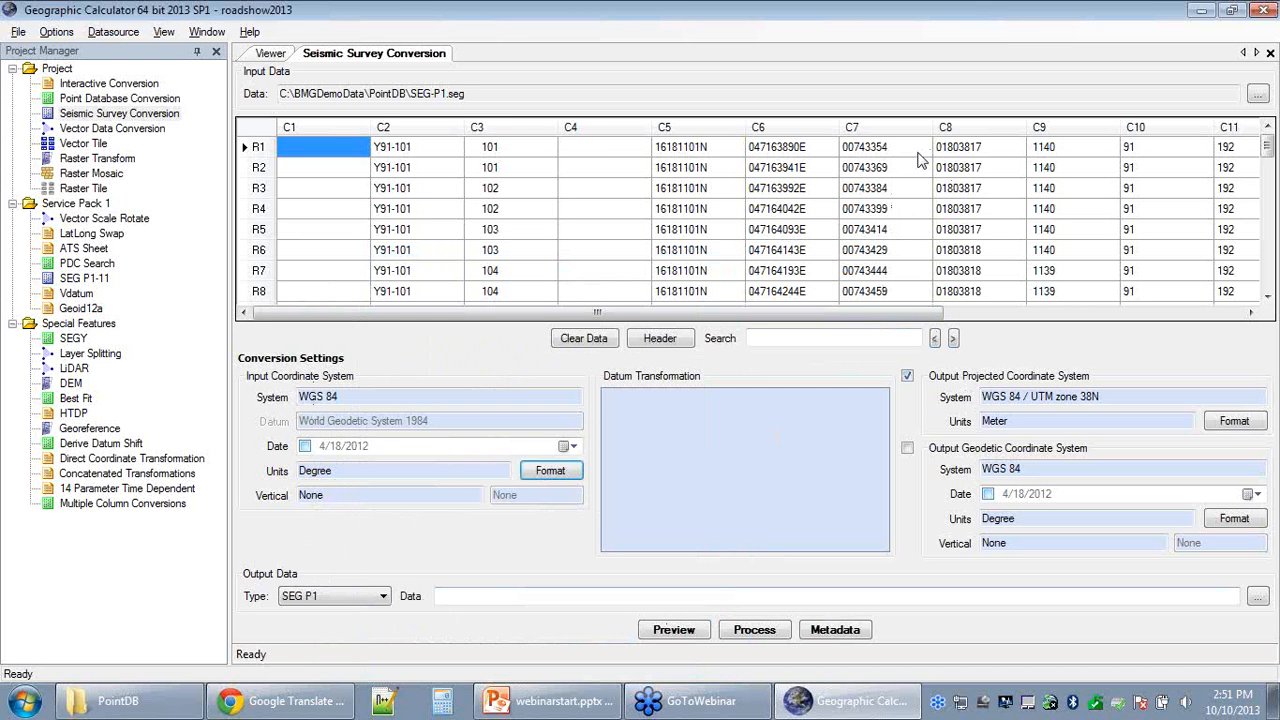
Determine the datum transformation between the input and output systems and keep SEG P1 as the output data type.
{"action": "left_click", "coordinate": [909, 385]}
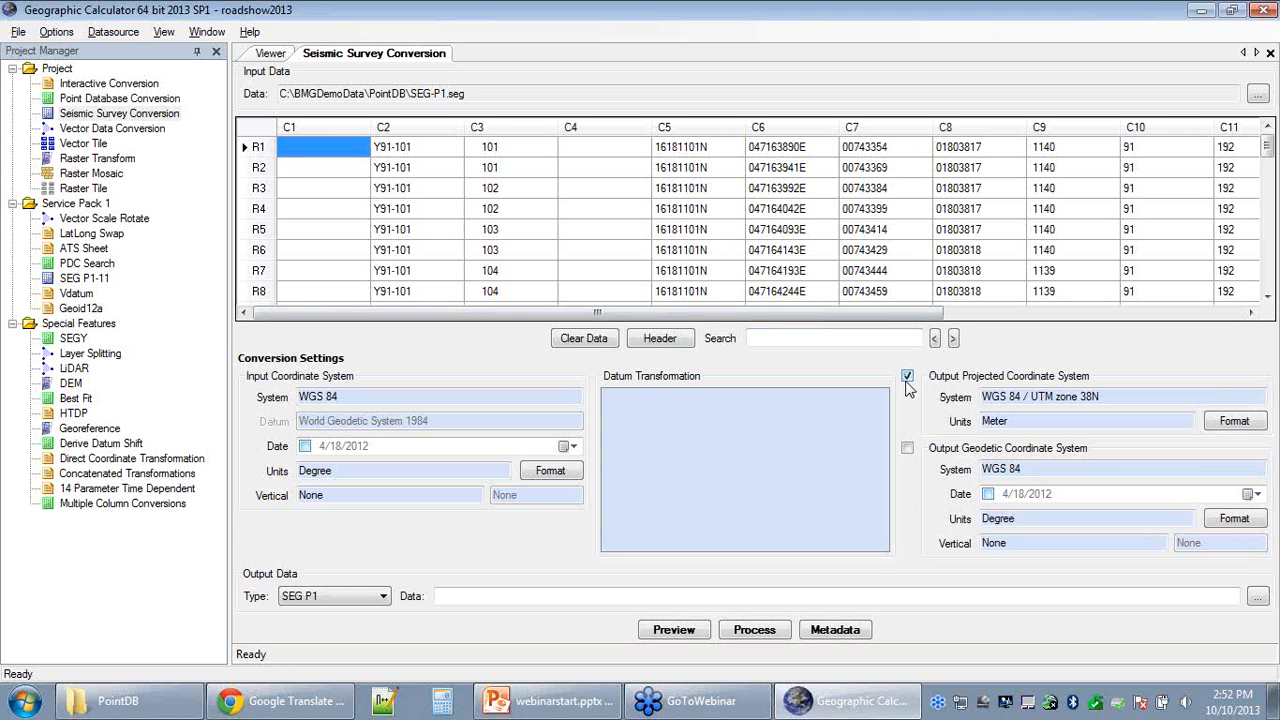
{"action": "left_click", "coordinate": [717, 423]}
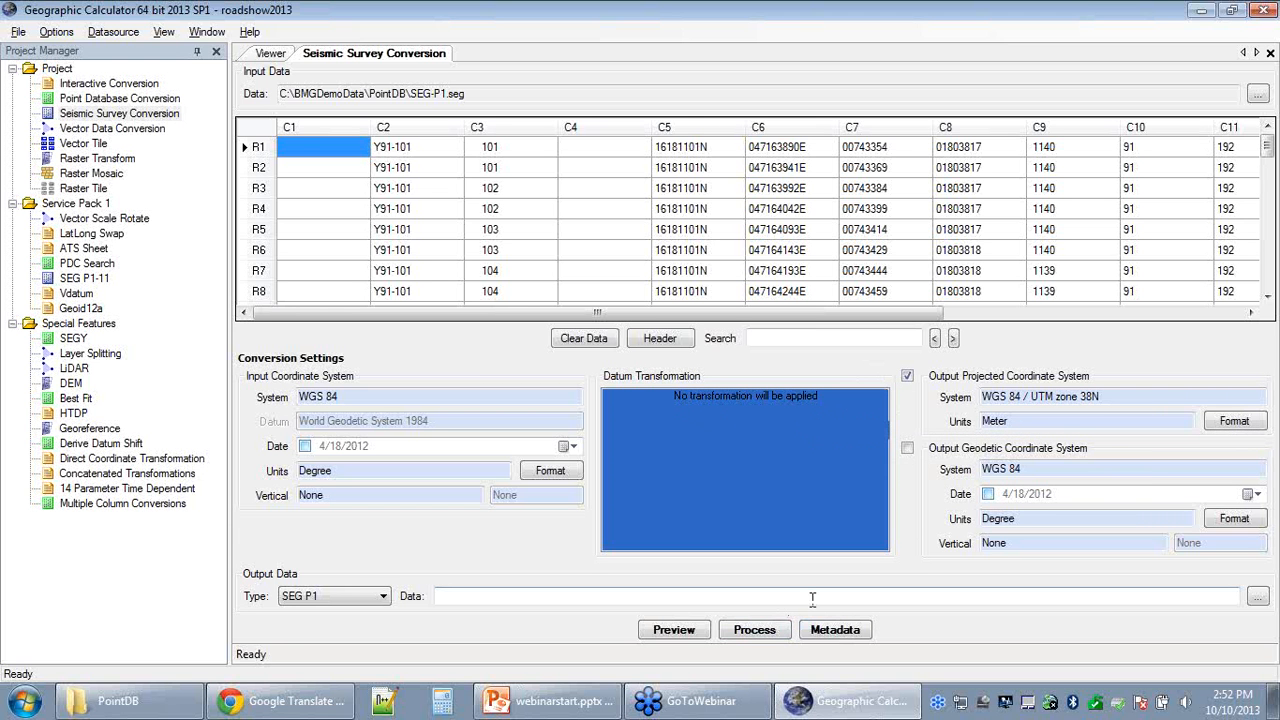
{"action": "left_click", "coordinate": [385, 596]}
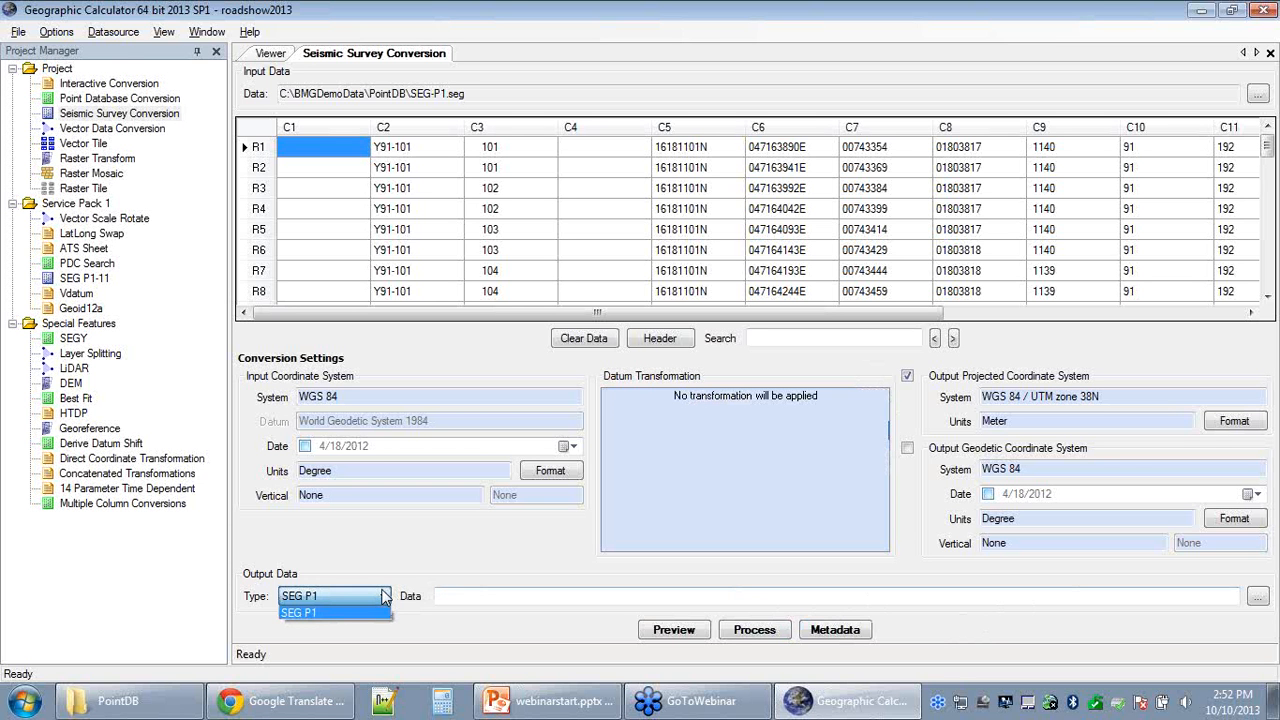
{"action": "left_click", "coordinate": [385, 596]}
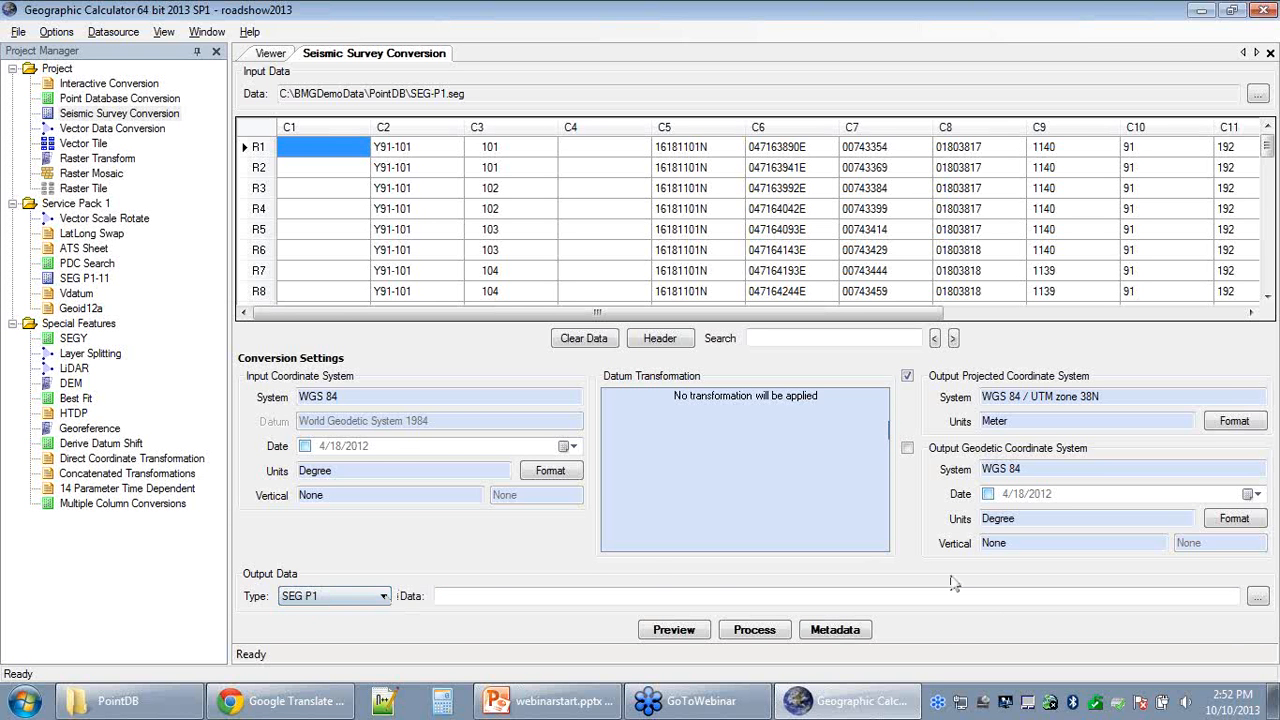
Set the output file to newfile.SEG in the PointDB folder and process the seismic survey conversion.
{"action": "left_click", "coordinate": [1258, 597]}
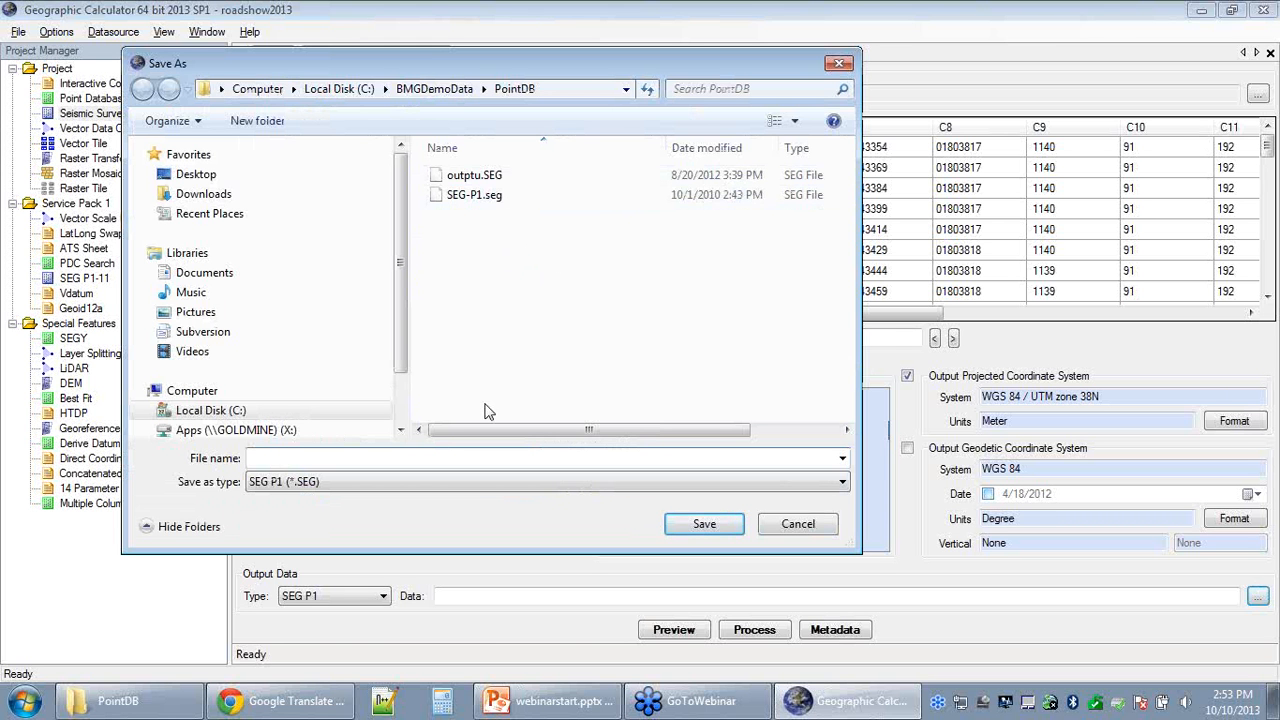
{"action": "type", "text": "newfile"}
{"action": "left_click", "coordinate": [702, 524]}
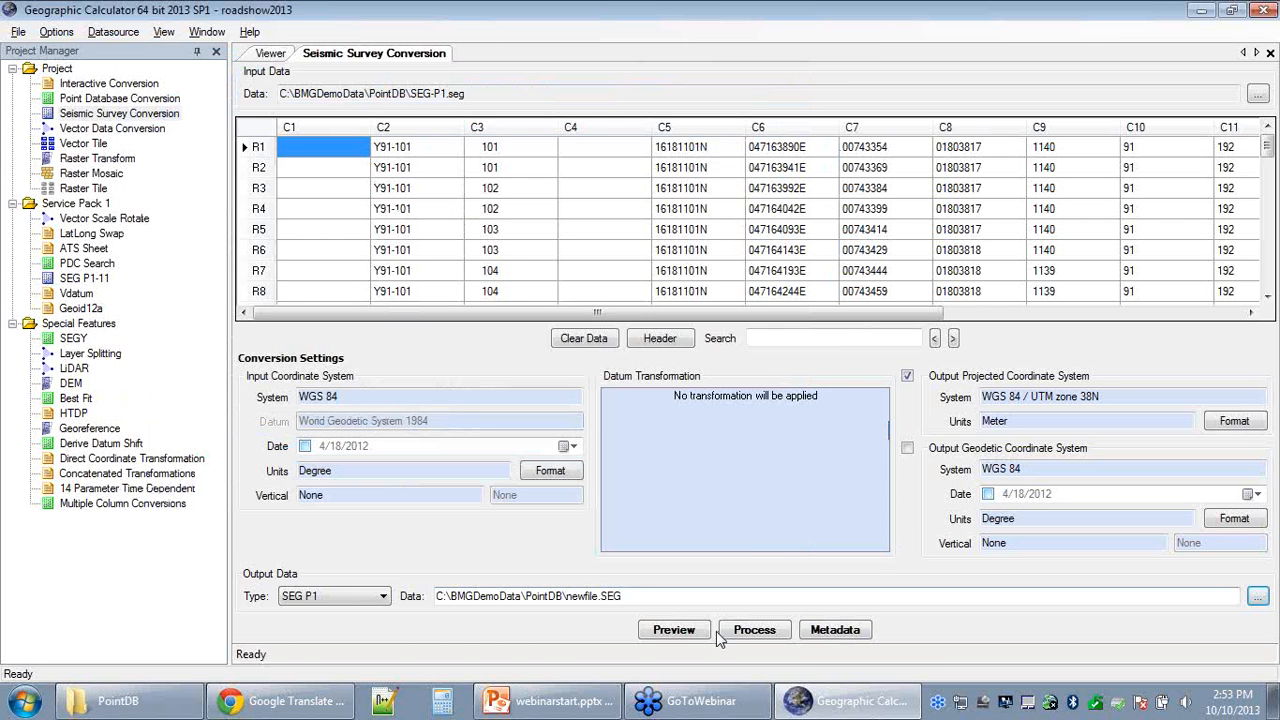
{"action": "left_click", "coordinate": [741, 632]}
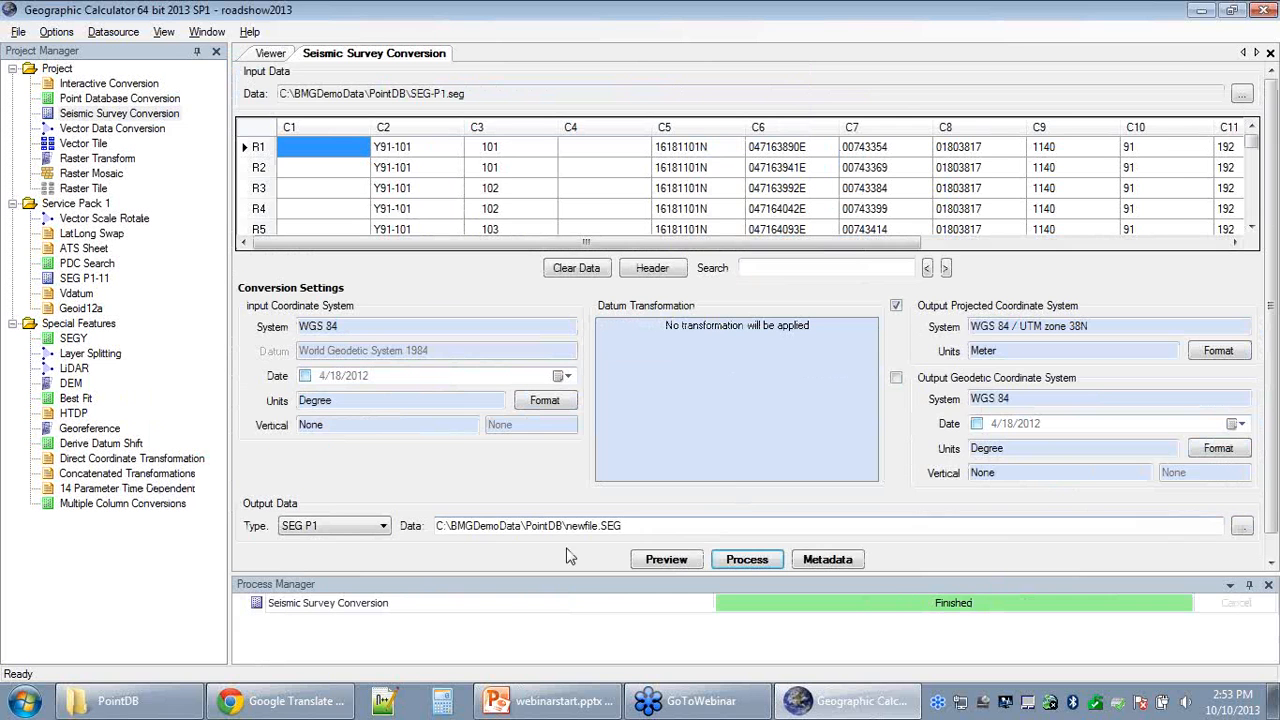
Switch to the PointDB folder and open the converted newfile.SEG in Notepad++.
{"action": "left_click", "coordinate": [170, 700]}
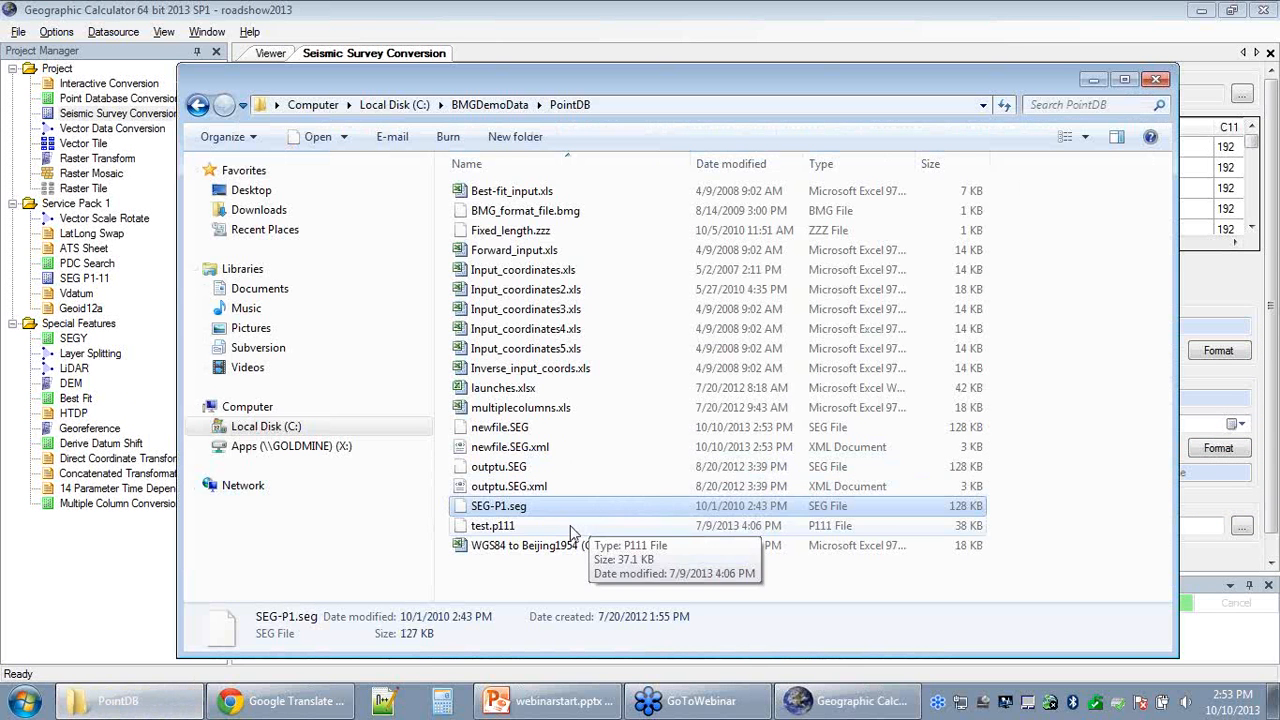
{"action": "left_click", "coordinate": [528, 428]}
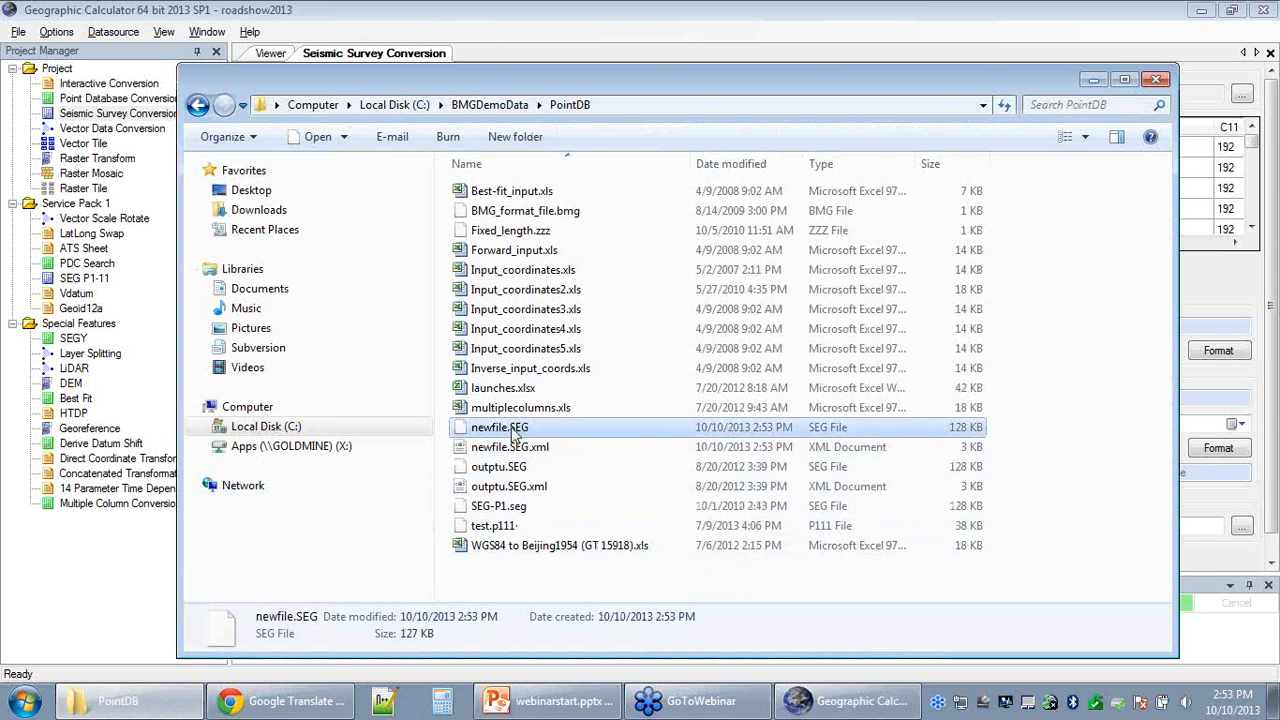
{"action": "right_click", "coordinate": [532, 430]}
{"action": "left_click", "coordinate": [660, 186]}
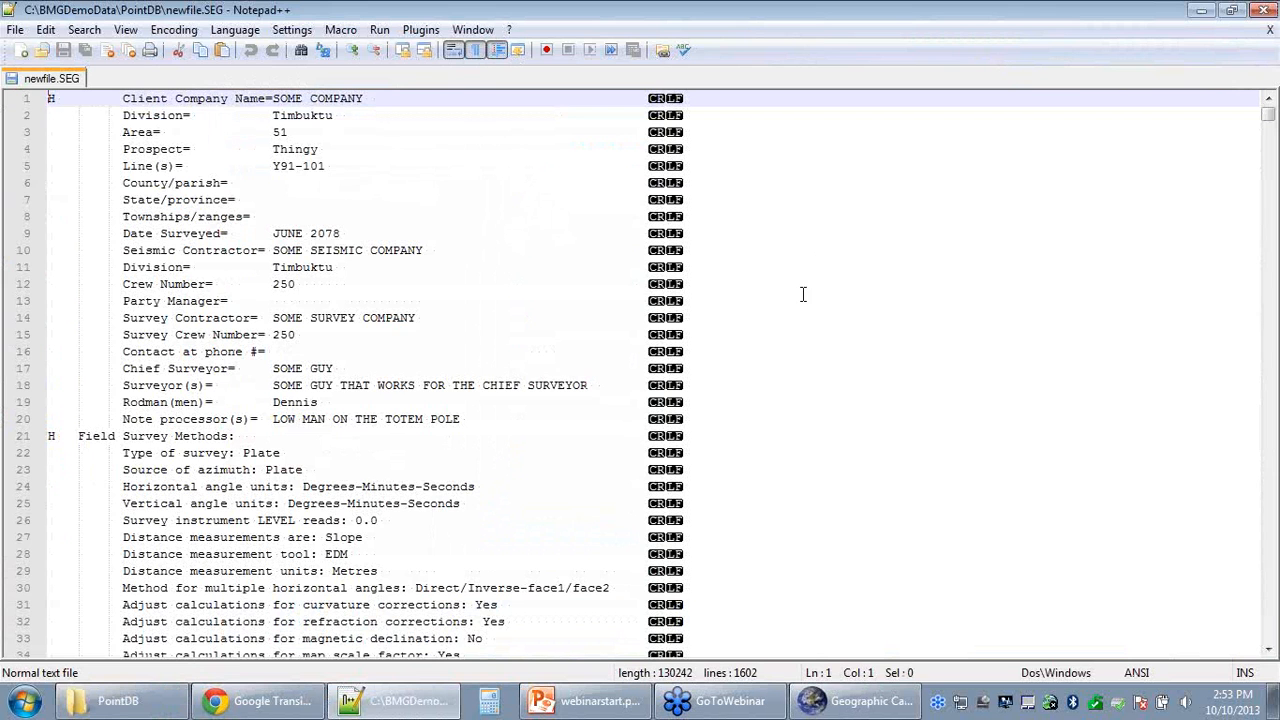
Examine the header's coordinate system information and the survey records in newfile.SEG, and close the file.
{"action": "scroll", "coordinate": [826, 262], "scroll_direction": "down", "scroll_amount": 16}
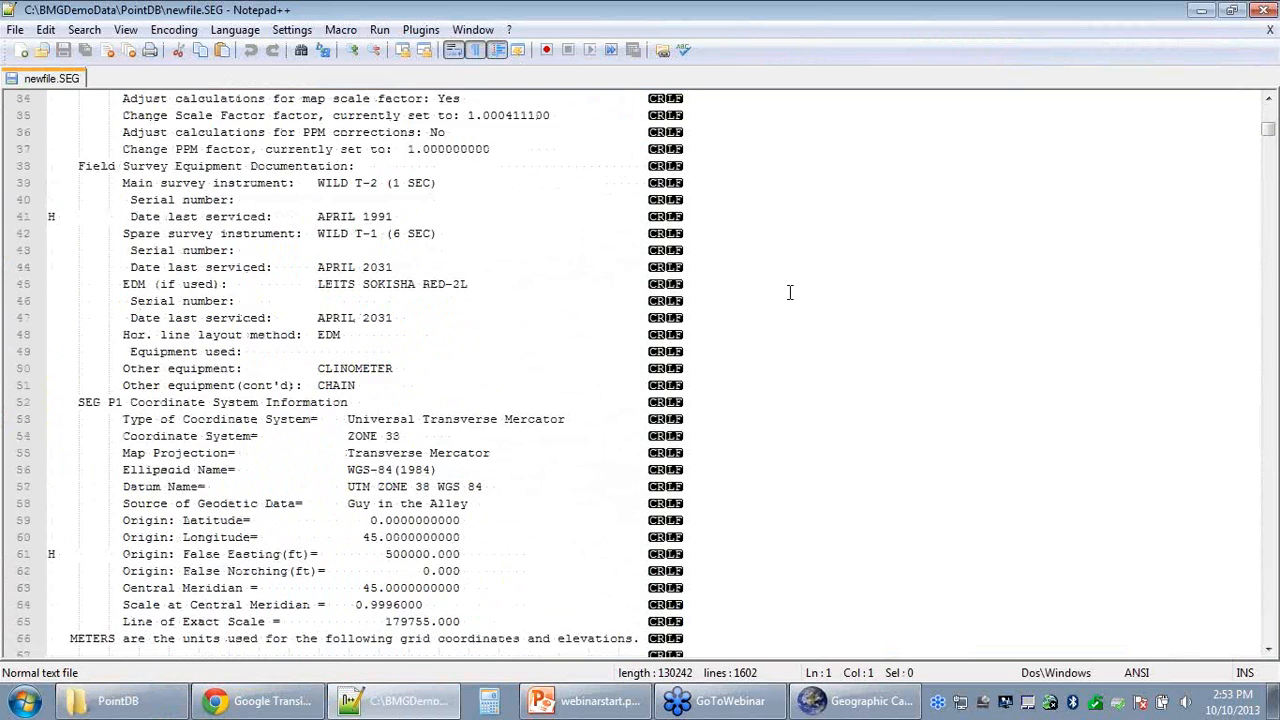
{"action": "scroll", "coordinate": [786, 292], "scroll_direction": "down", "scroll_amount": 4}
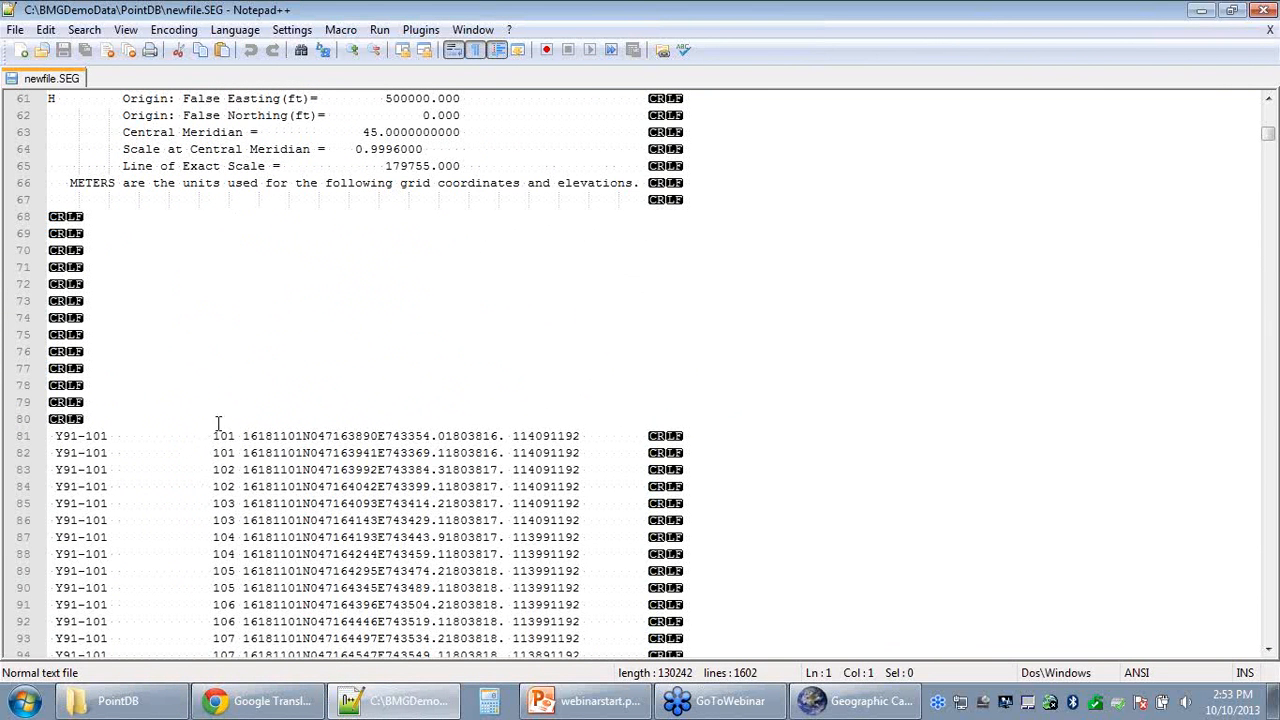
{"action": "scroll", "coordinate": [208, 373], "scroll_direction": "up", "scroll_amount": 7}
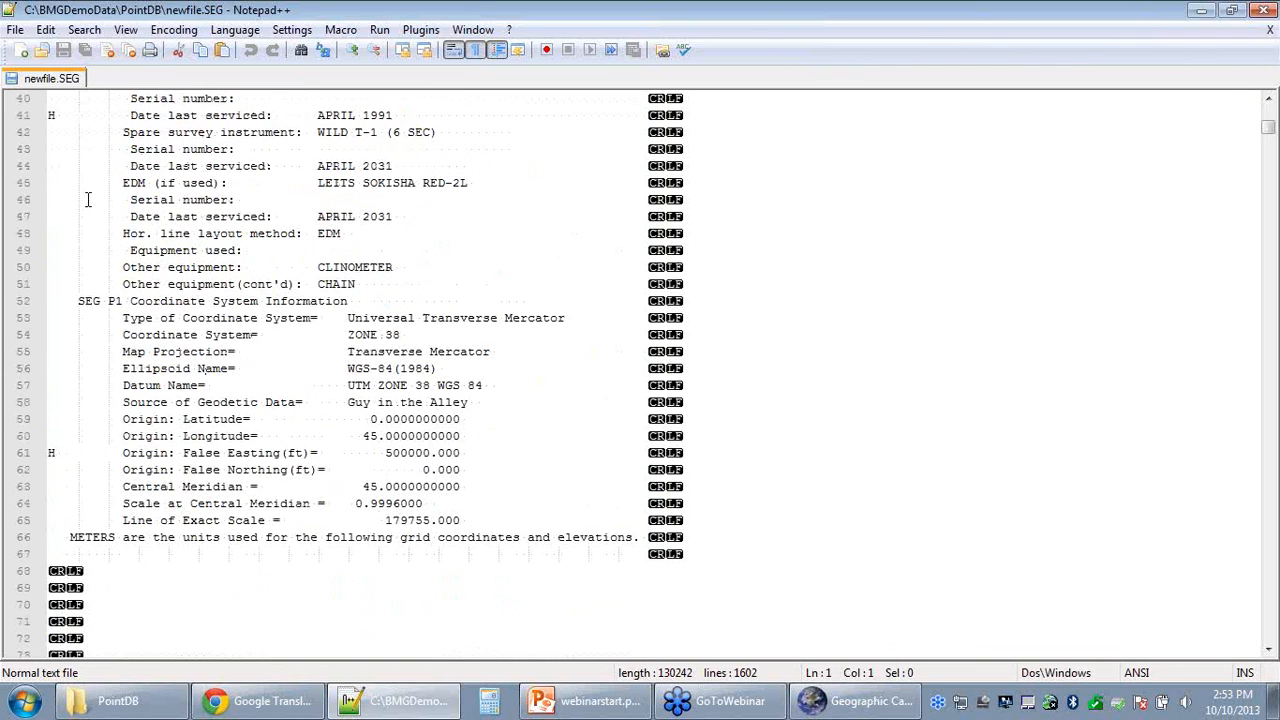
{"action": "scroll", "coordinate": [168, 230], "scroll_direction": "up", "scroll_amount": 5}
{"action": "scroll", "coordinate": [174, 245], "scroll_direction": "up", "scroll_amount": 8}
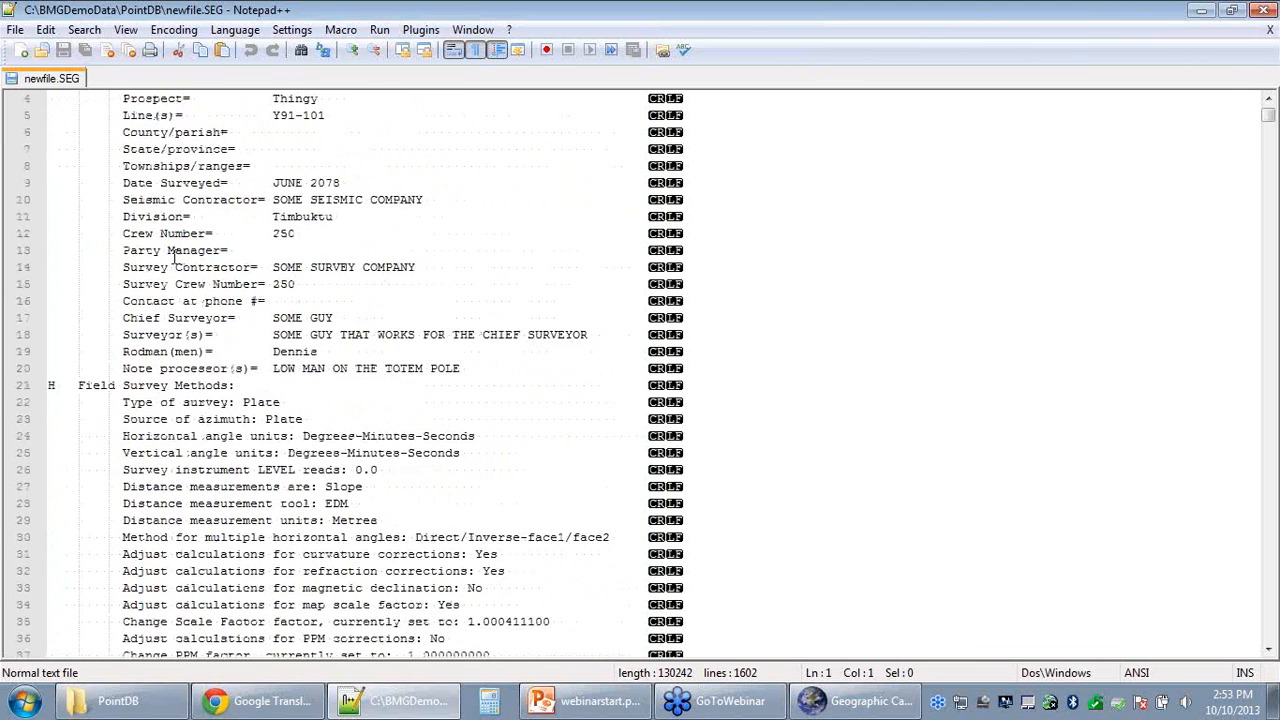
{"action": "scroll", "coordinate": [760, 303], "scroll_direction": "down", "scroll_amount": 14}
{"action": "scroll", "coordinate": [745, 310], "scroll_direction": "down", "scroll_amount": 11}
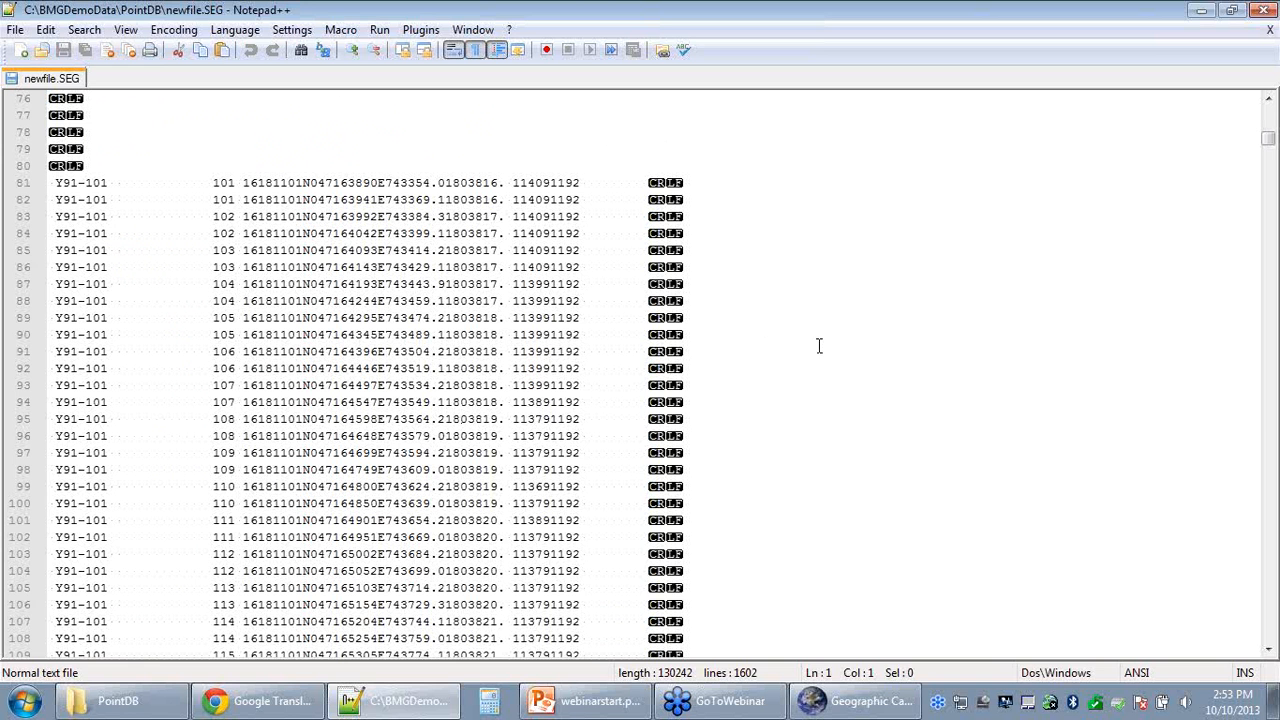
{"action": "left_click", "coordinate": [1262, 10]}
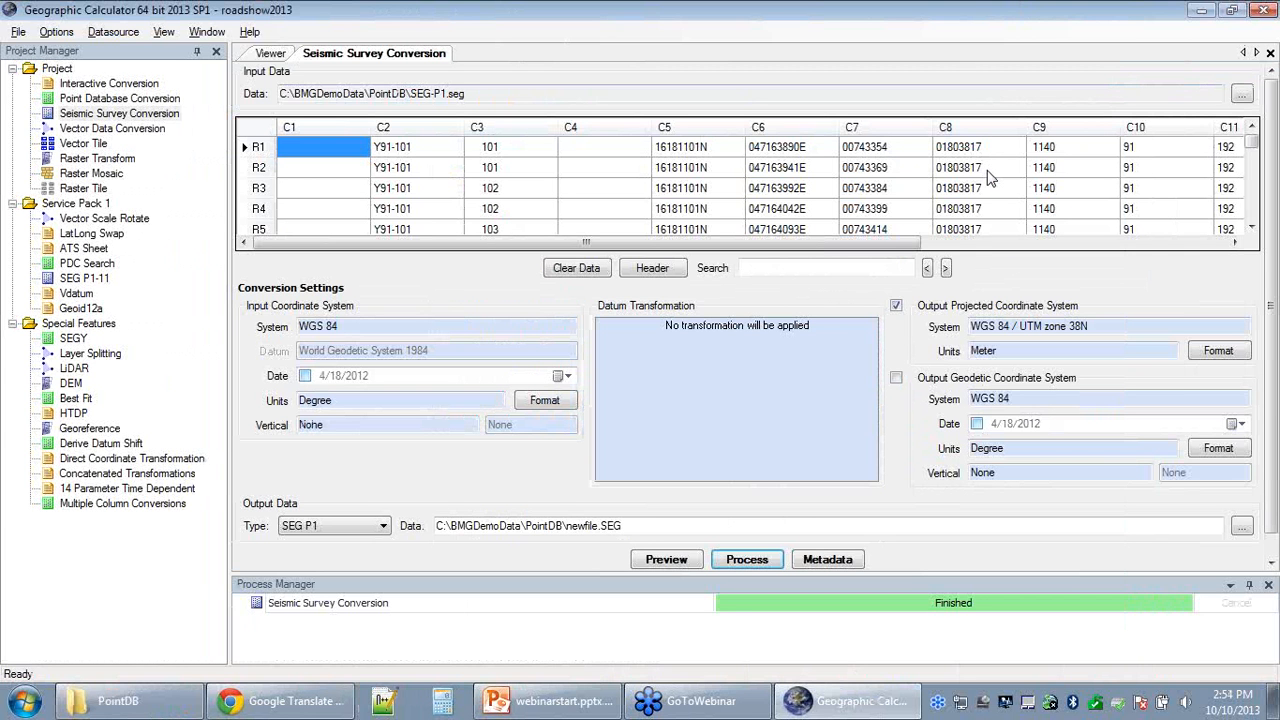
Review the output data types and the base types offered in the seismic survey format wizard, and close the wizard.
{"action": "left_click", "coordinate": [360, 520]}
{"action": "left_click", "coordinate": [385, 492]}
{"action": "left_click", "coordinate": [73, 34]}
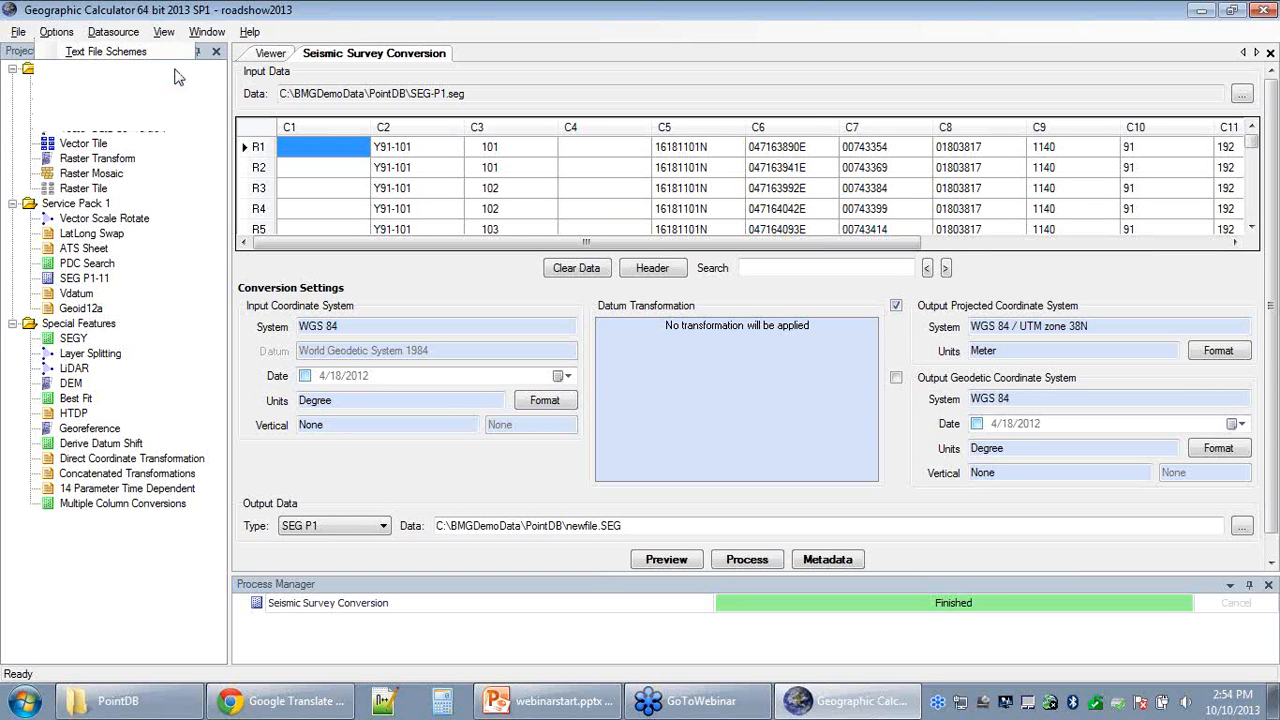
{"action": "left_click", "coordinate": [178, 77]}
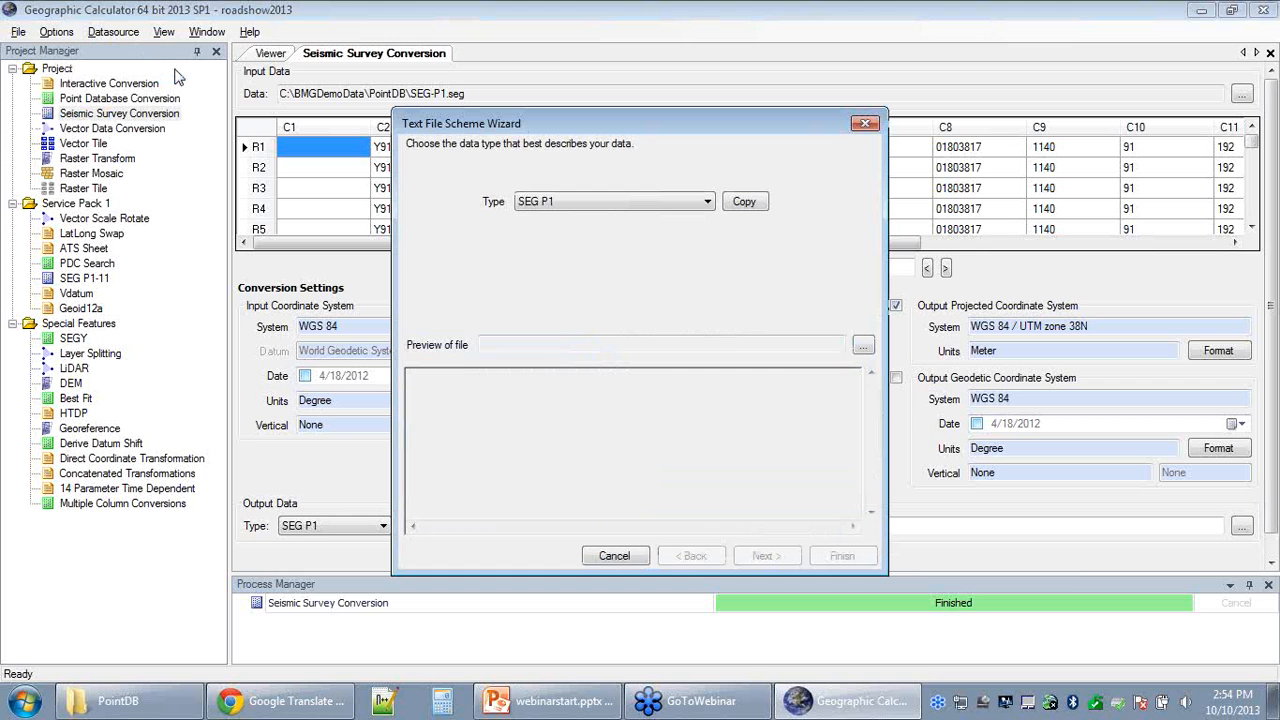
{"action": "left_click", "coordinate": [710, 202]}
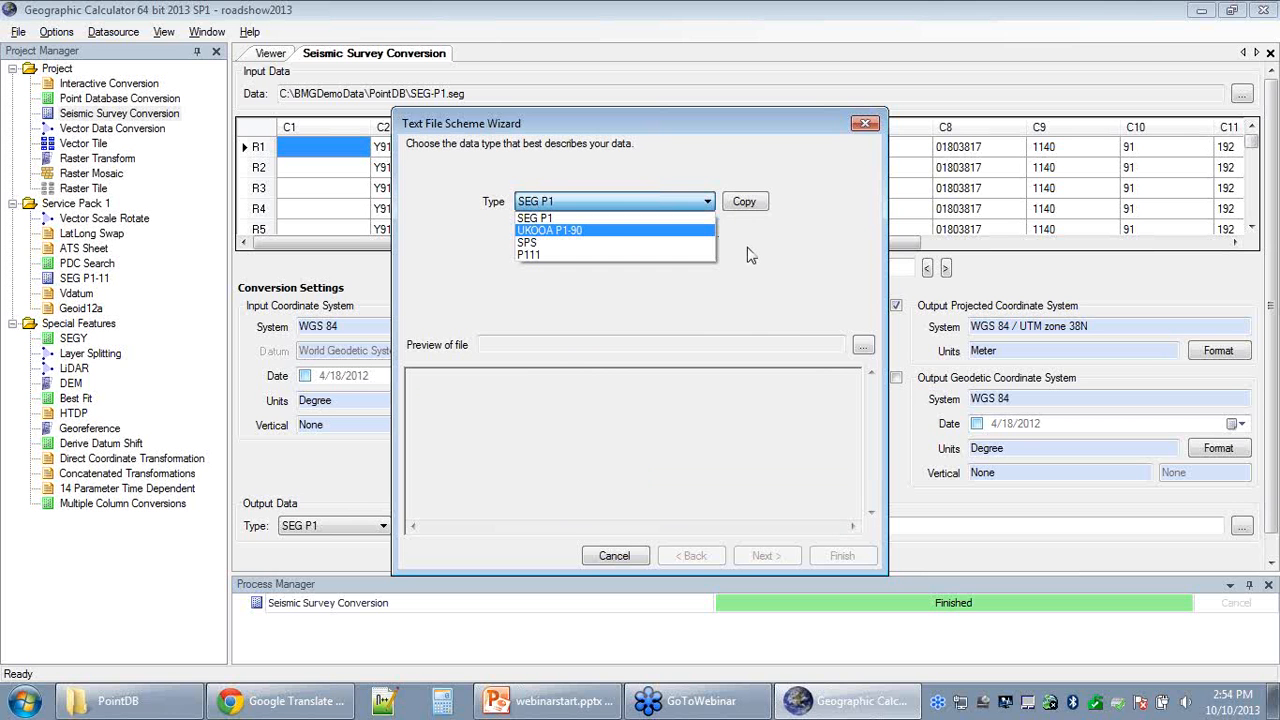
{"action": "left_click", "coordinate": [801, 195]}
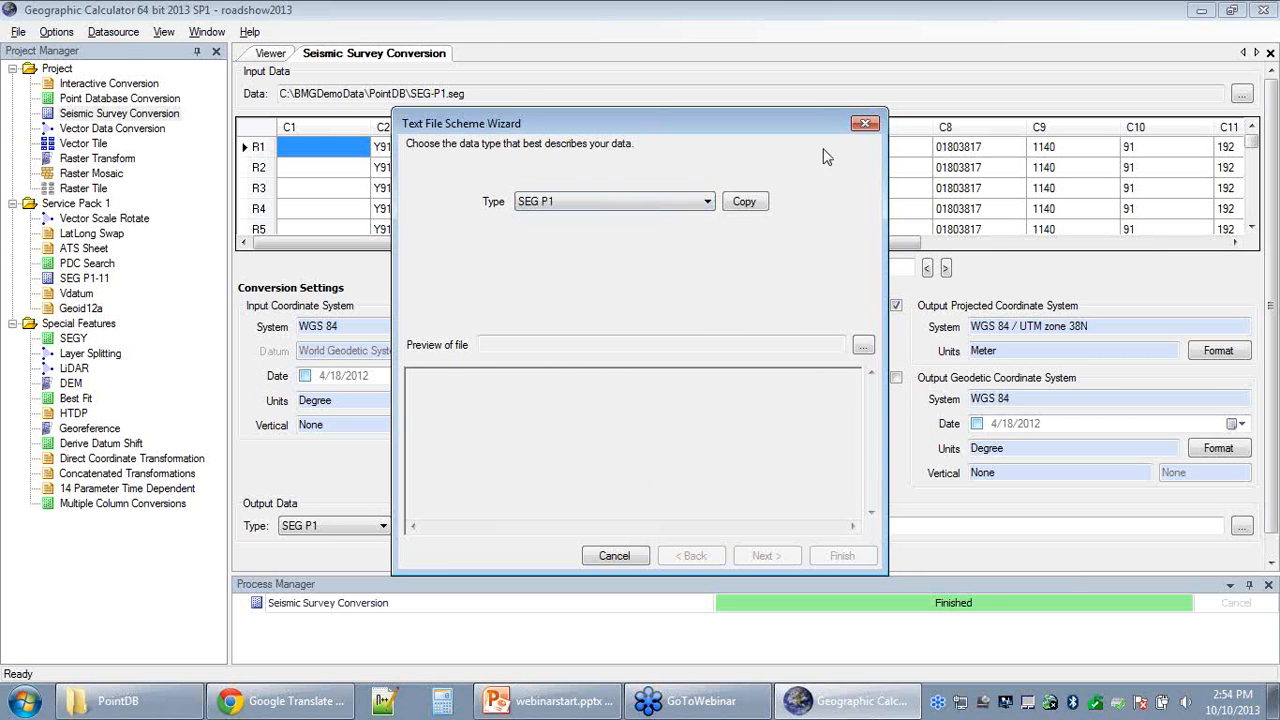
{"action": "left_click", "coordinate": [866, 125]}
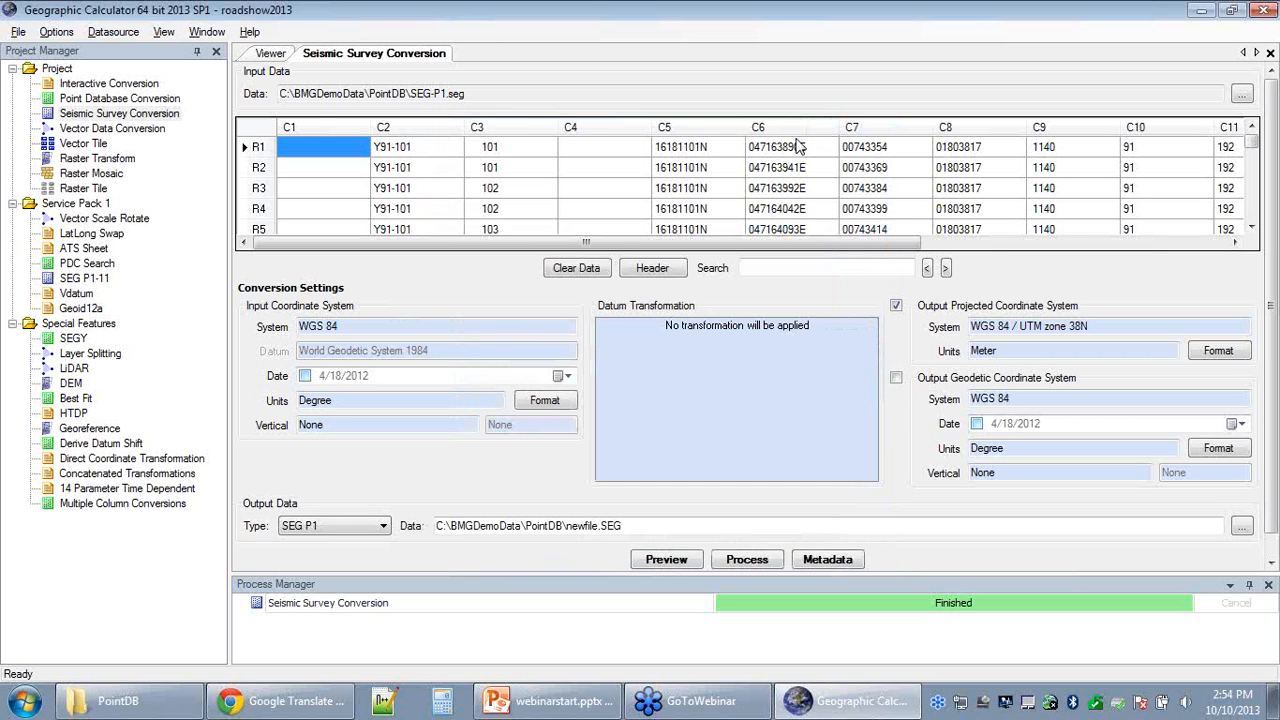
Open the Seismic Survey preferences and examine the list of supported formats.
{"action": "left_click", "coordinate": [58, 32]}
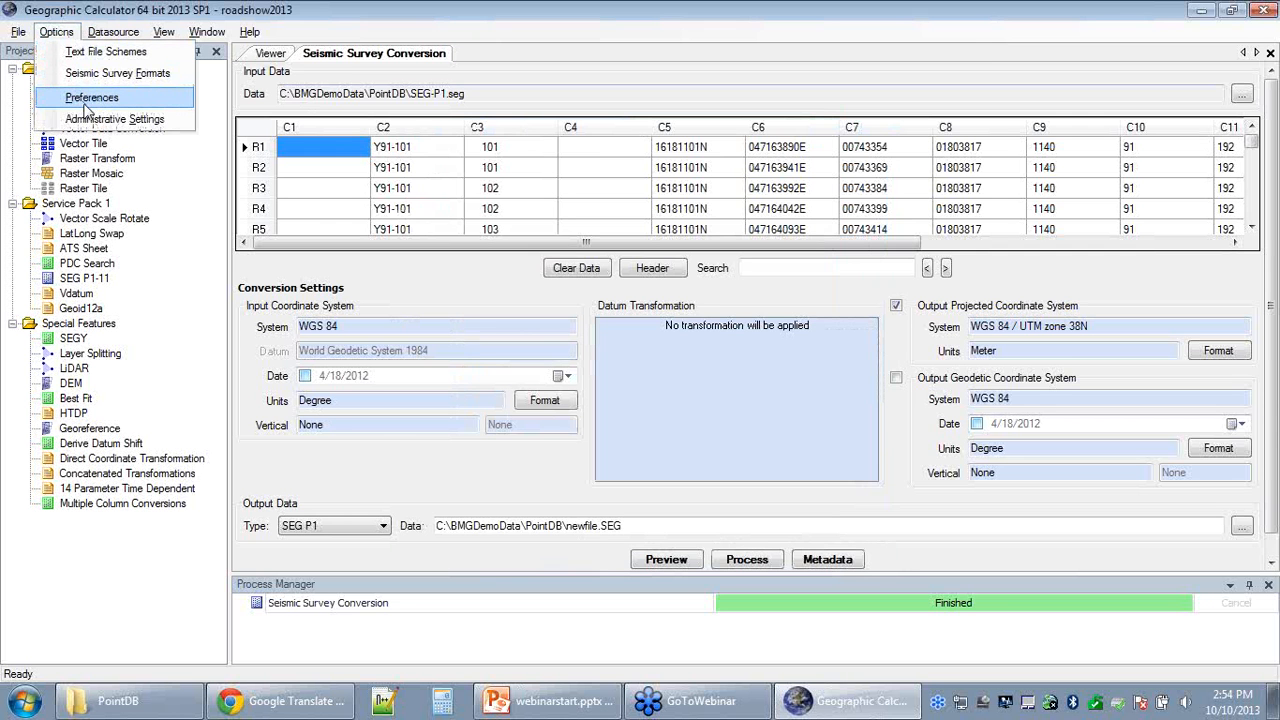
{"action": "left_click", "coordinate": [92, 97]}
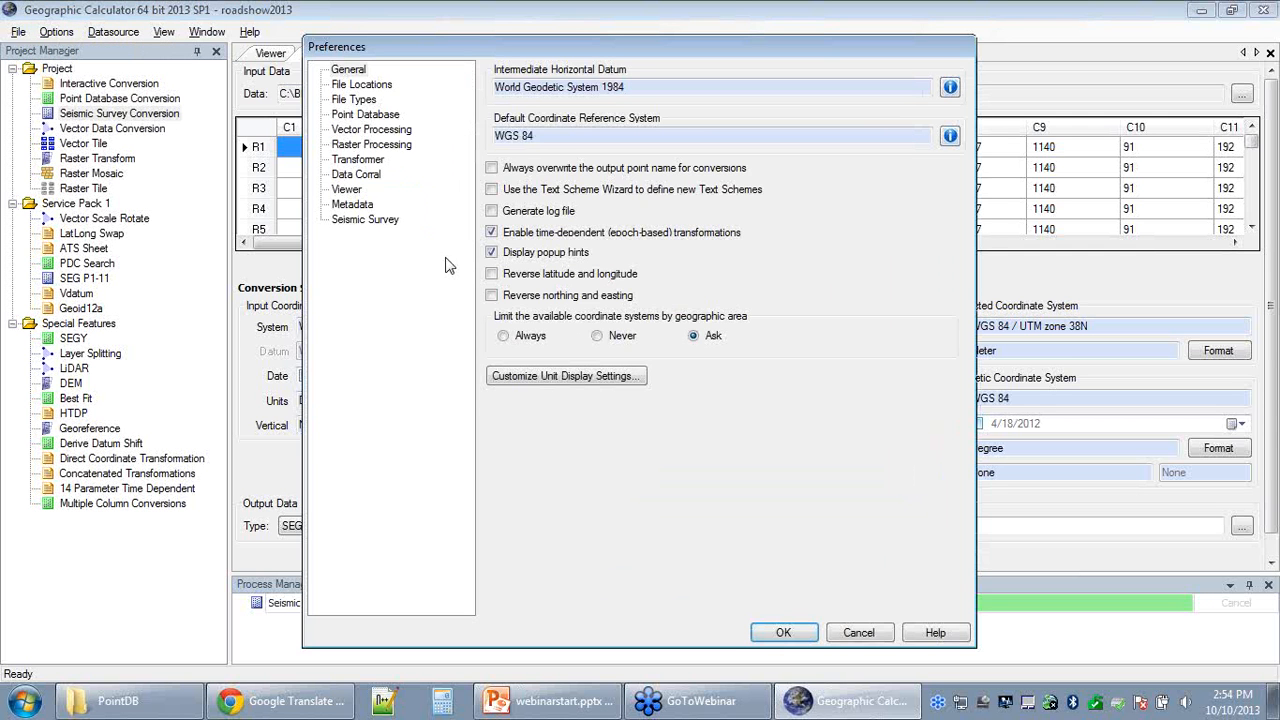
{"action": "left_click", "coordinate": [378, 222]}
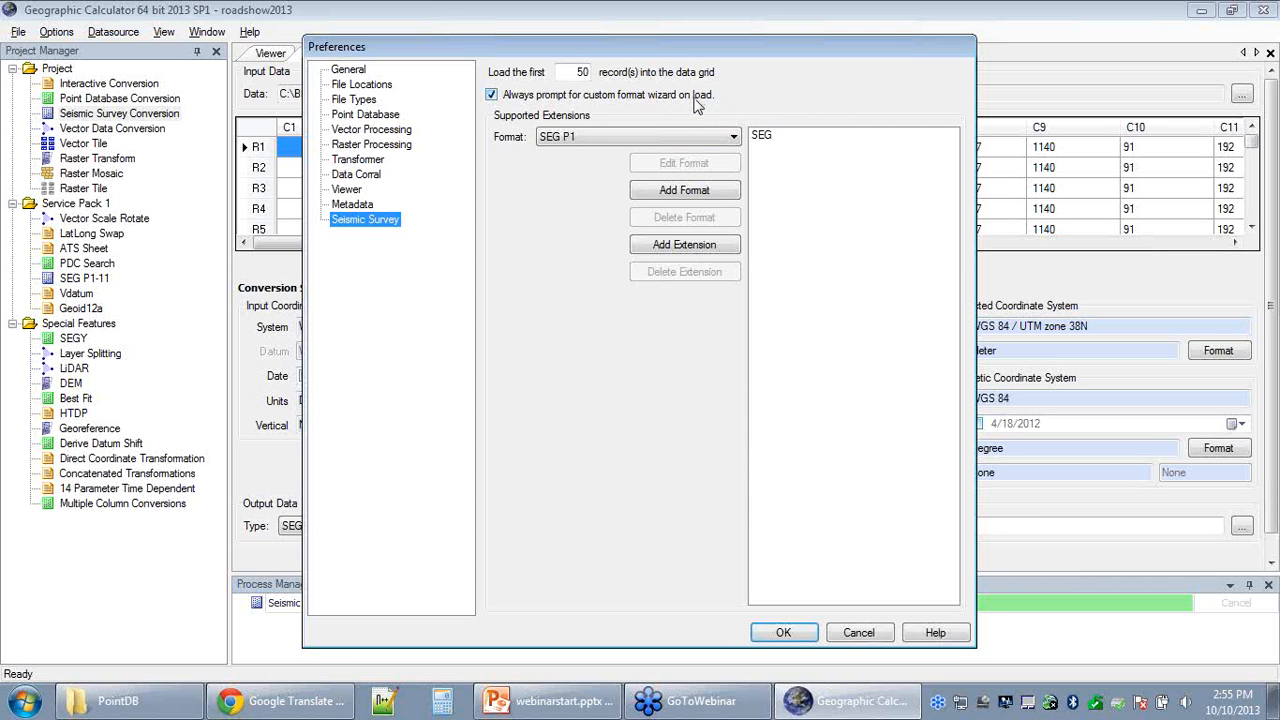
{"action": "left_click", "coordinate": [735, 137]}
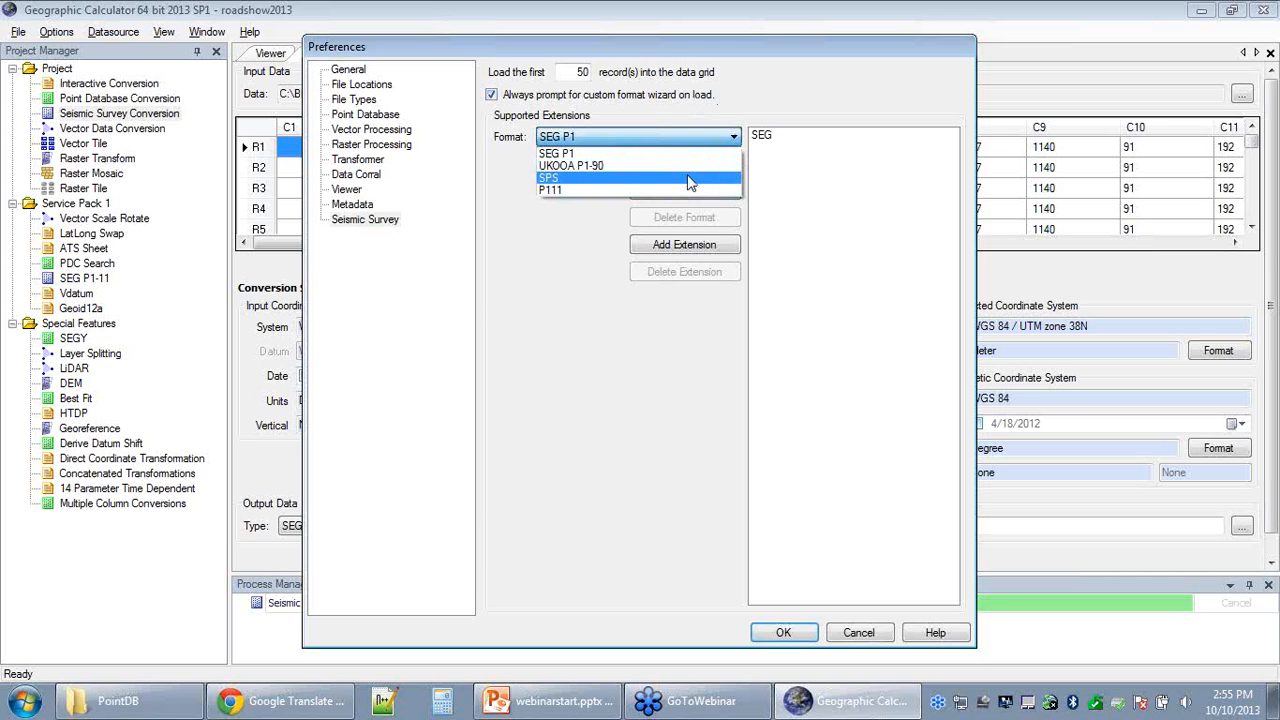
{"action": "left_click", "coordinate": [733, 94]}
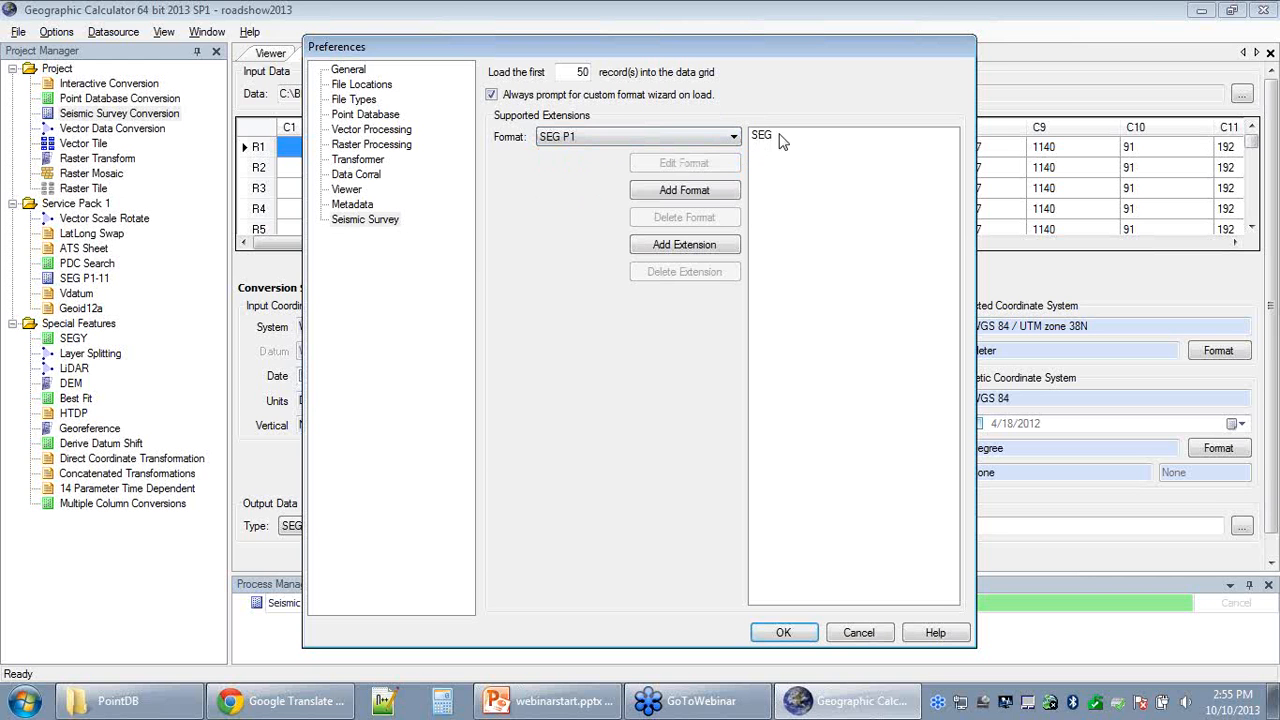
Check the supported file extensions for the UKOOA P1-90 and SEG P1 formats, and cancel the preferences.
{"action": "left_click", "coordinate": [735, 137]}
{"action": "left_click", "coordinate": [730, 163]}
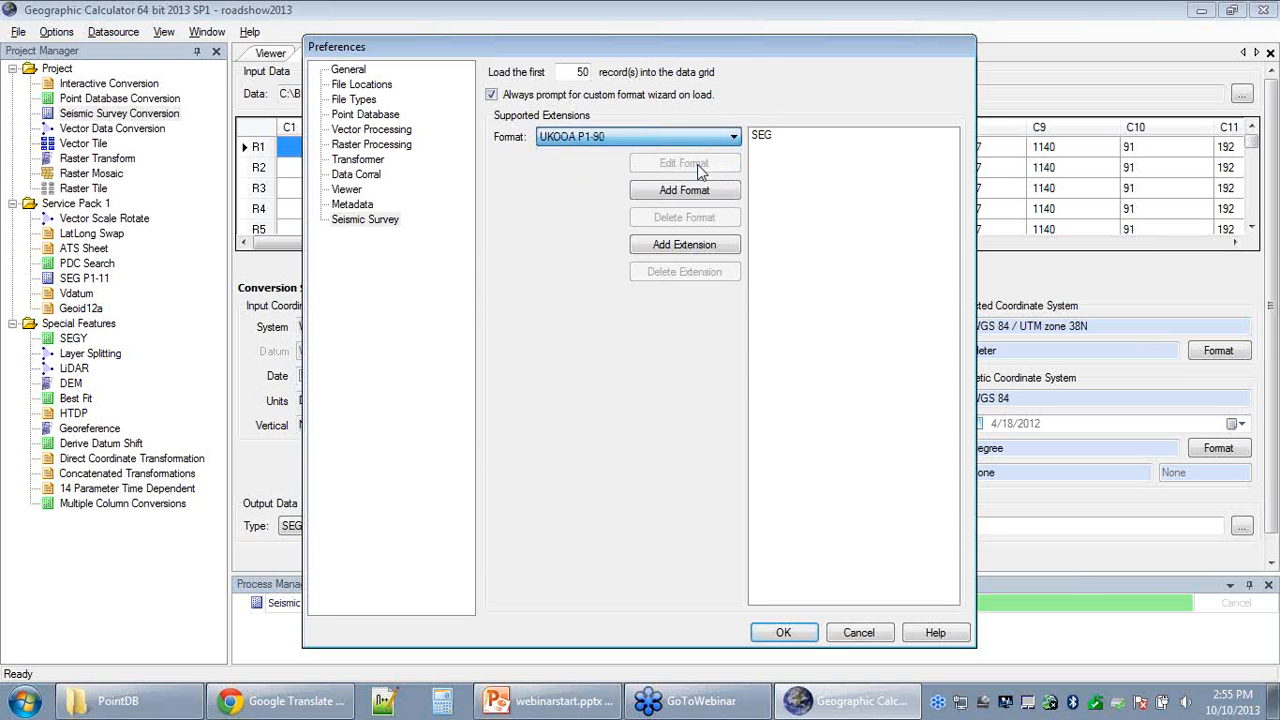
{"action": "left_click", "coordinate": [735, 137]}
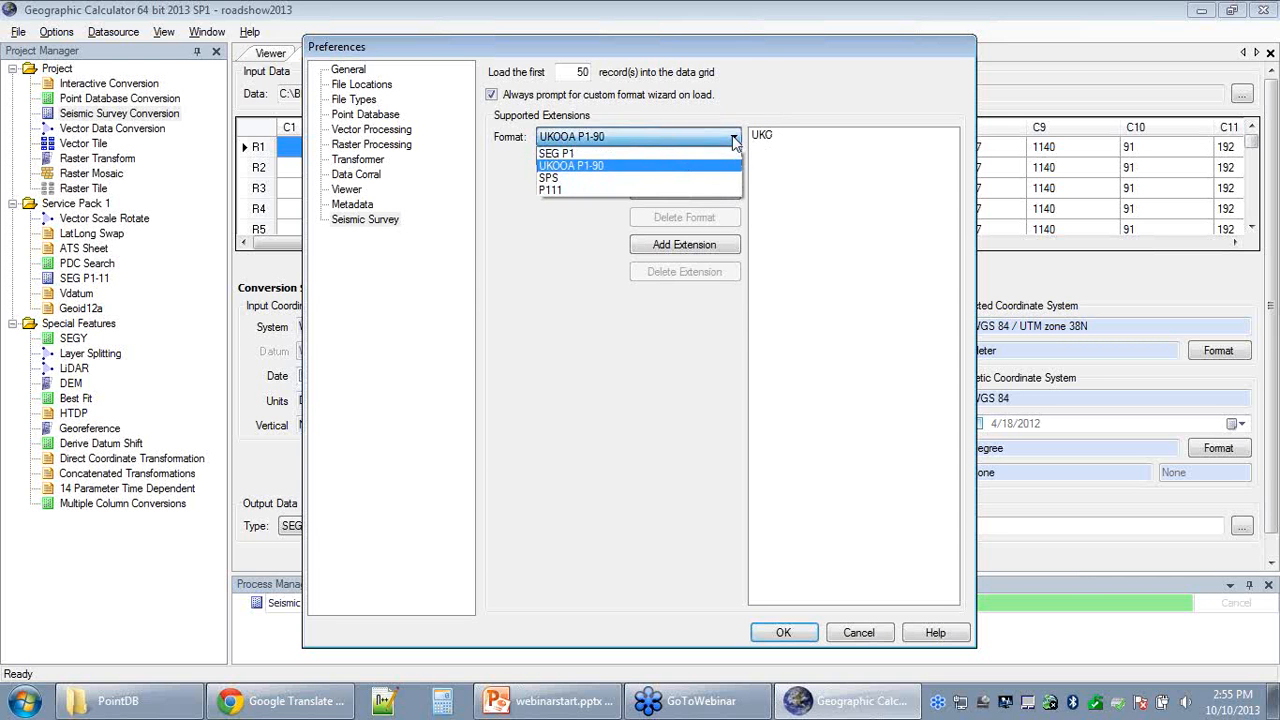
{"action": "left_click", "coordinate": [713, 153]}
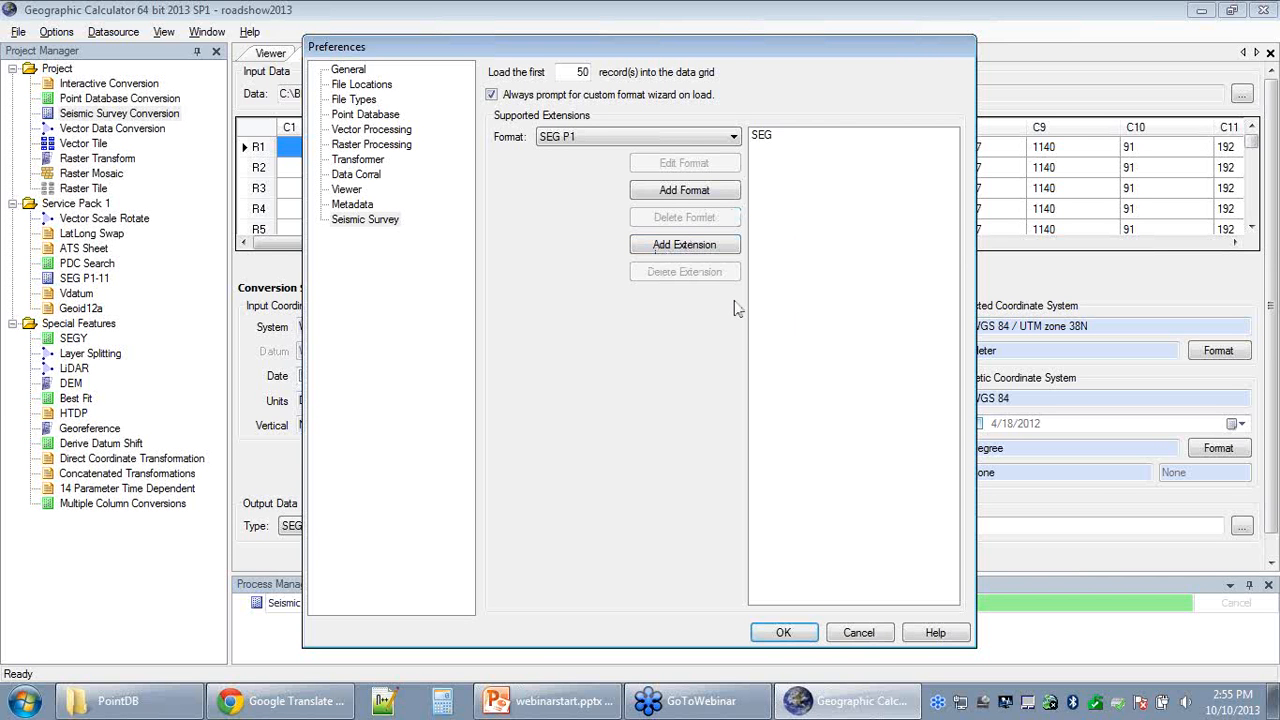
{"action": "left_click", "coordinate": [858, 633]}
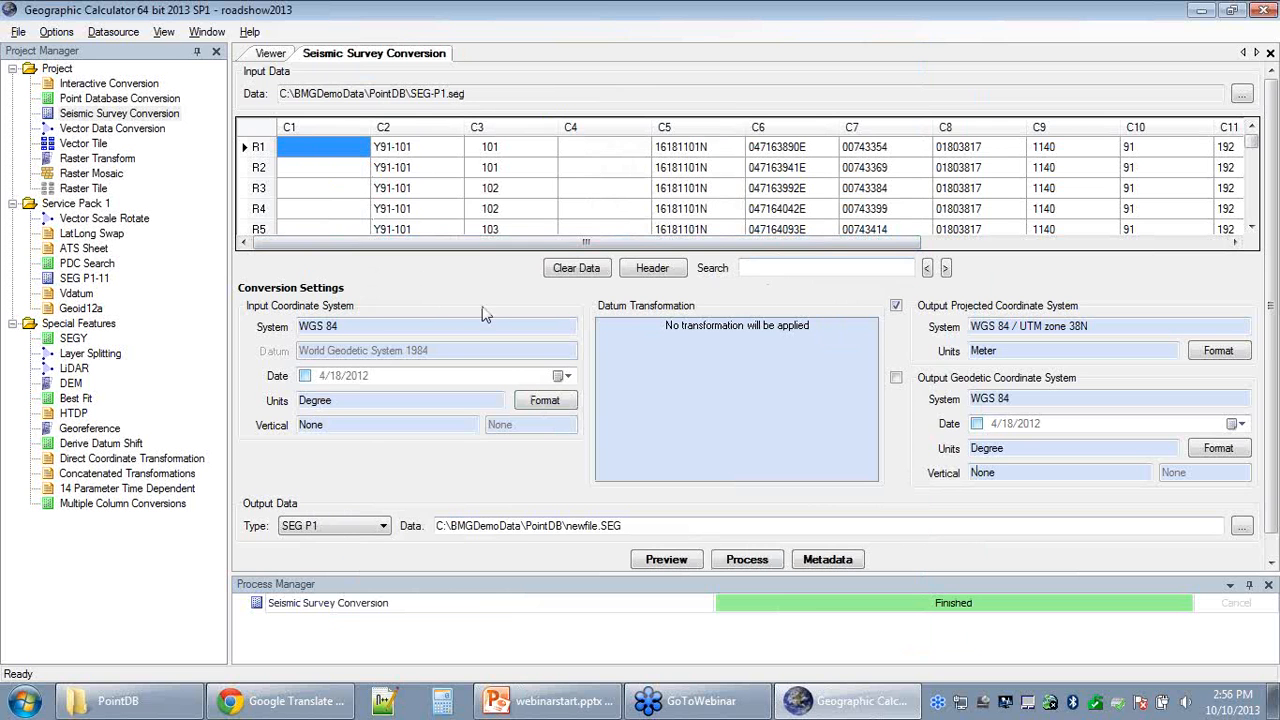
Open the SEG P1-11 job from the Service Pack 1 folder and close the Process Manager.
{"action": "double_click", "coordinate": [60, 279]}
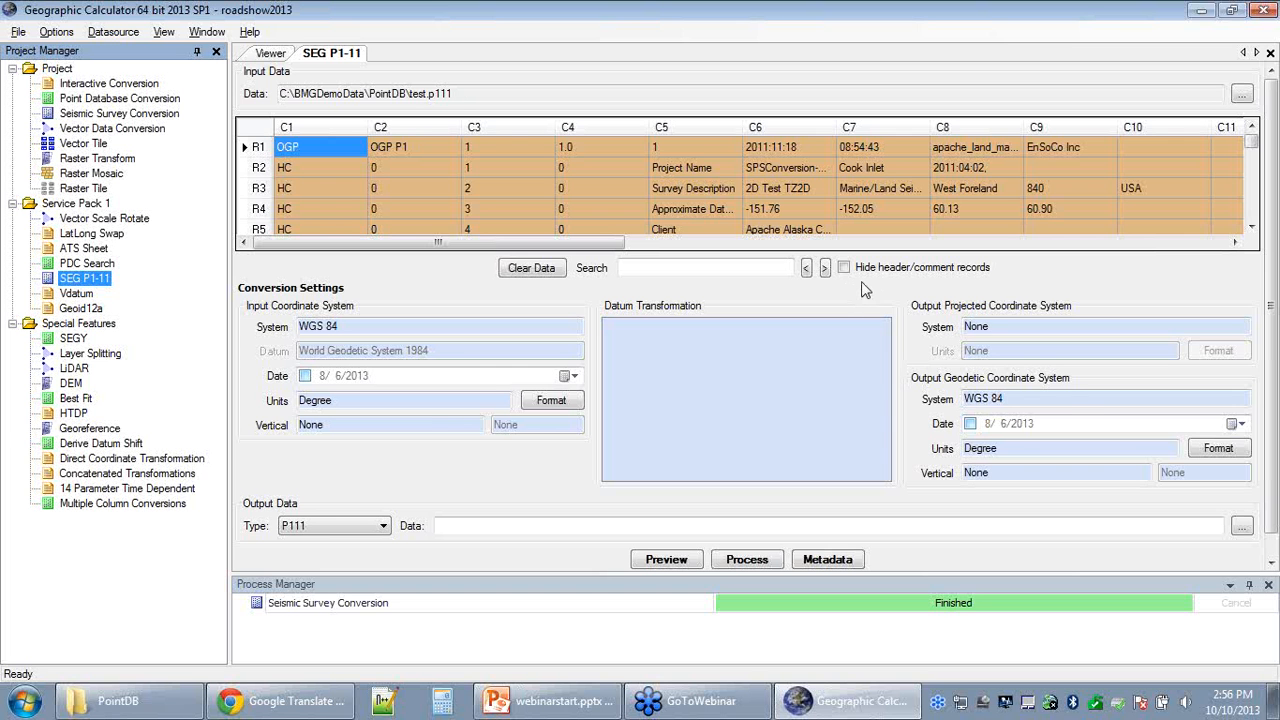
{"action": "left_click", "coordinate": [1269, 586]}
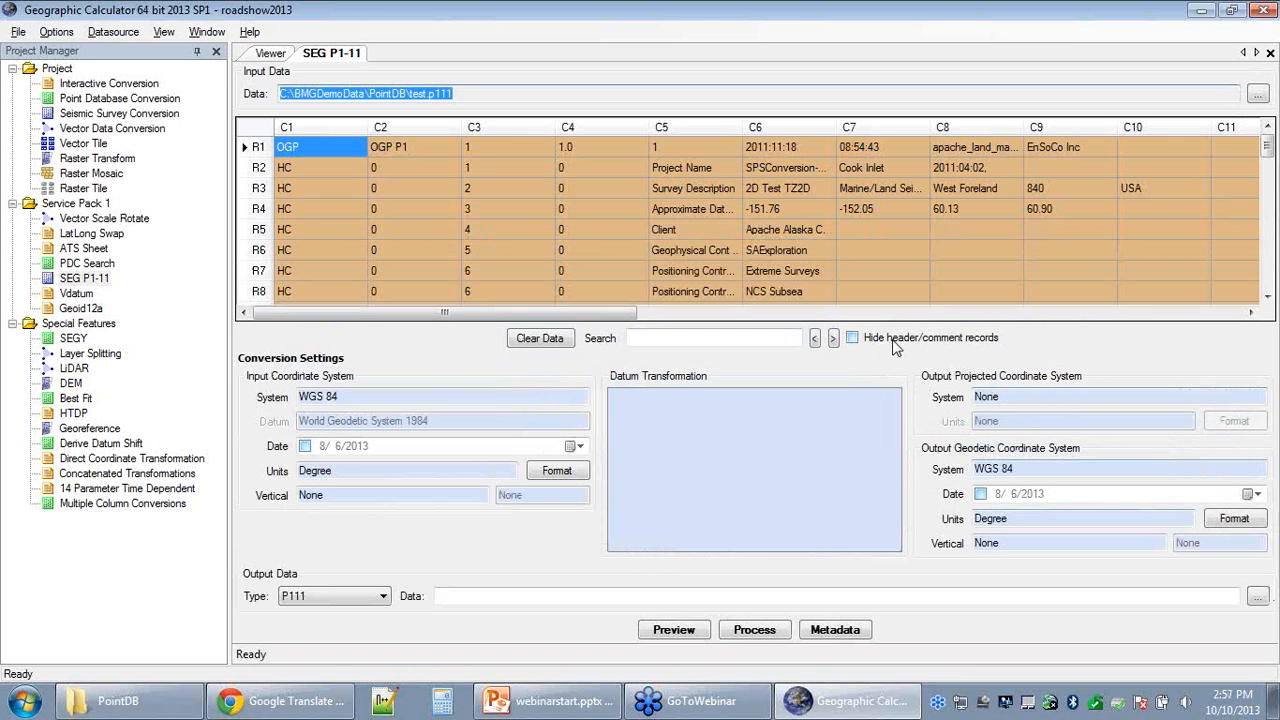
{"action": "left_click", "coordinate": [1215, 138]}
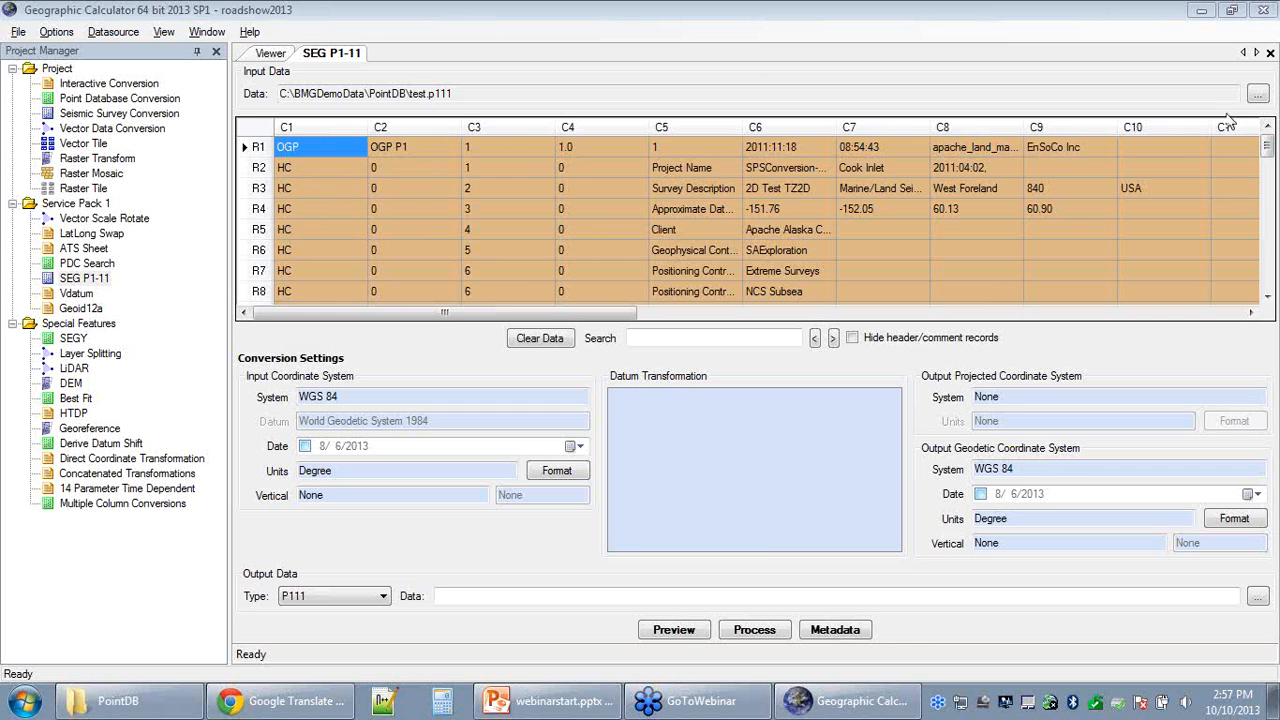
Examine the loaded header and comment records of test.p111 through row 50 and the available output types.
{"action": "scroll", "coordinate": [1268, 160], "scroll_direction": "down", "scroll_amount": 1}
{"action": "left_click_drag", "start_coordinate": [1268, 160], "coordinate": [1270, 273]}
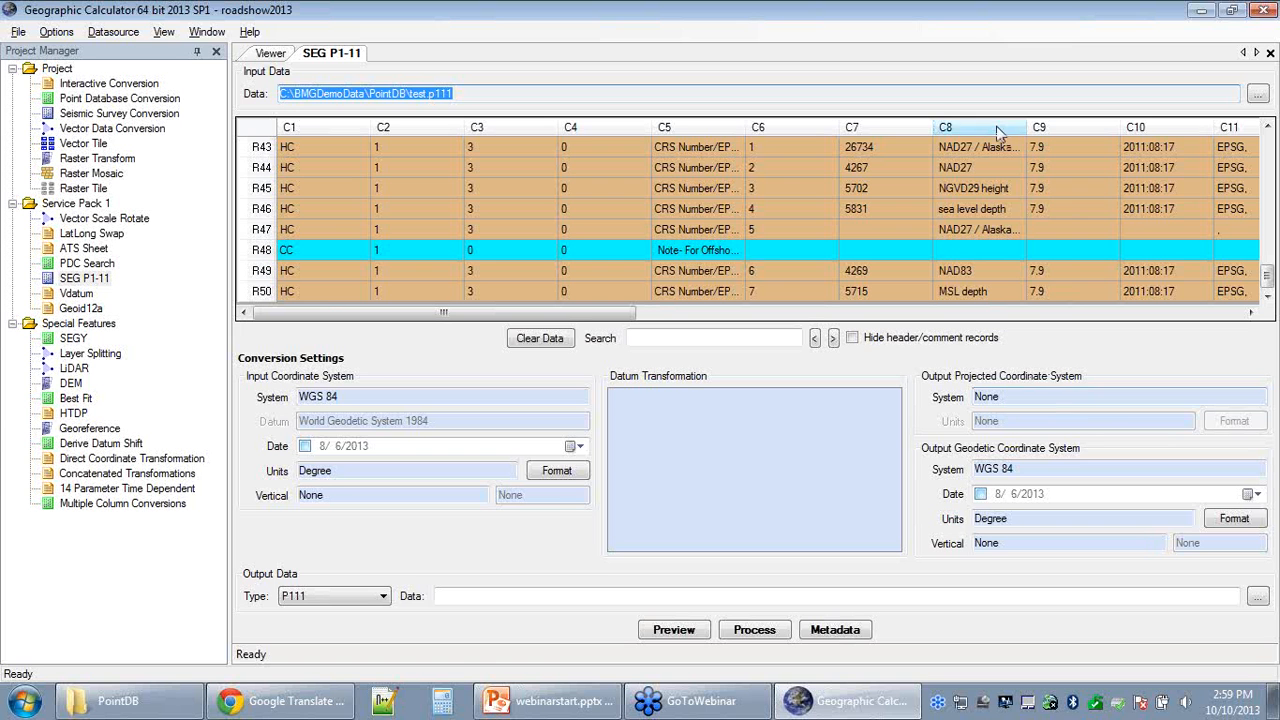
{"action": "left_click", "coordinate": [385, 597]}
{"action": "left_click", "coordinate": [385, 597]}
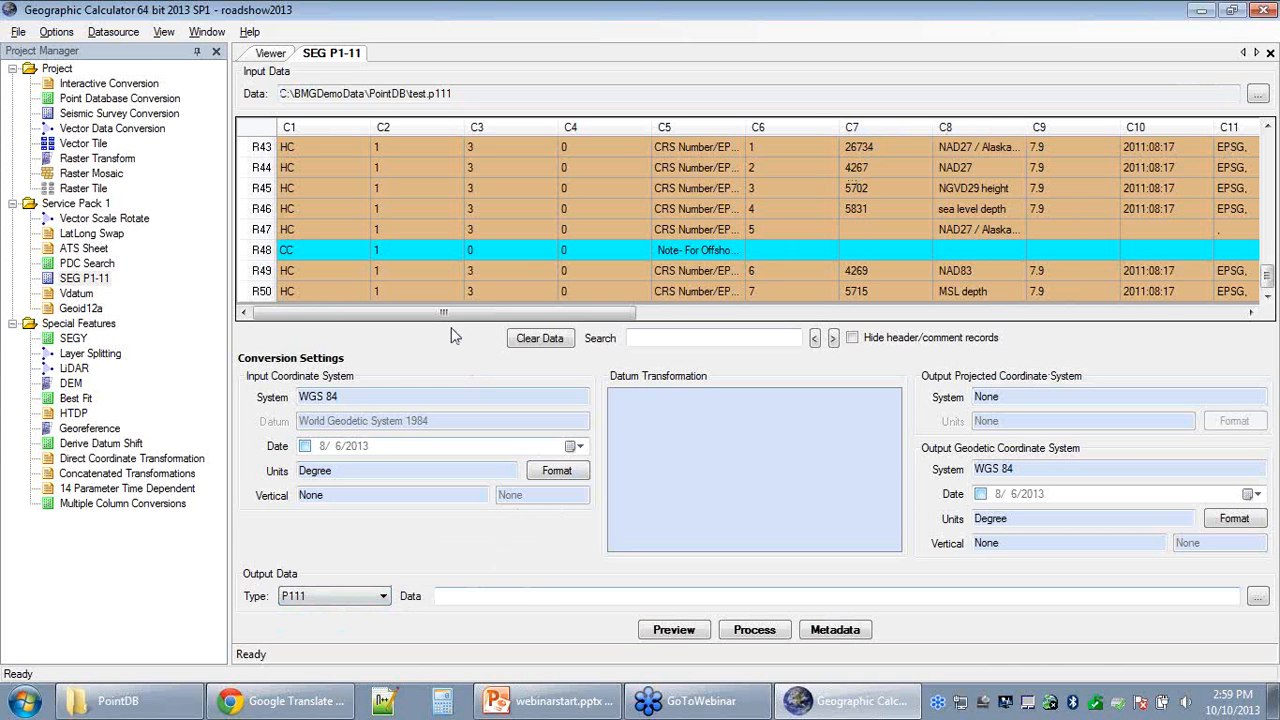
{"action": "left_click", "coordinate": [459, 94]}
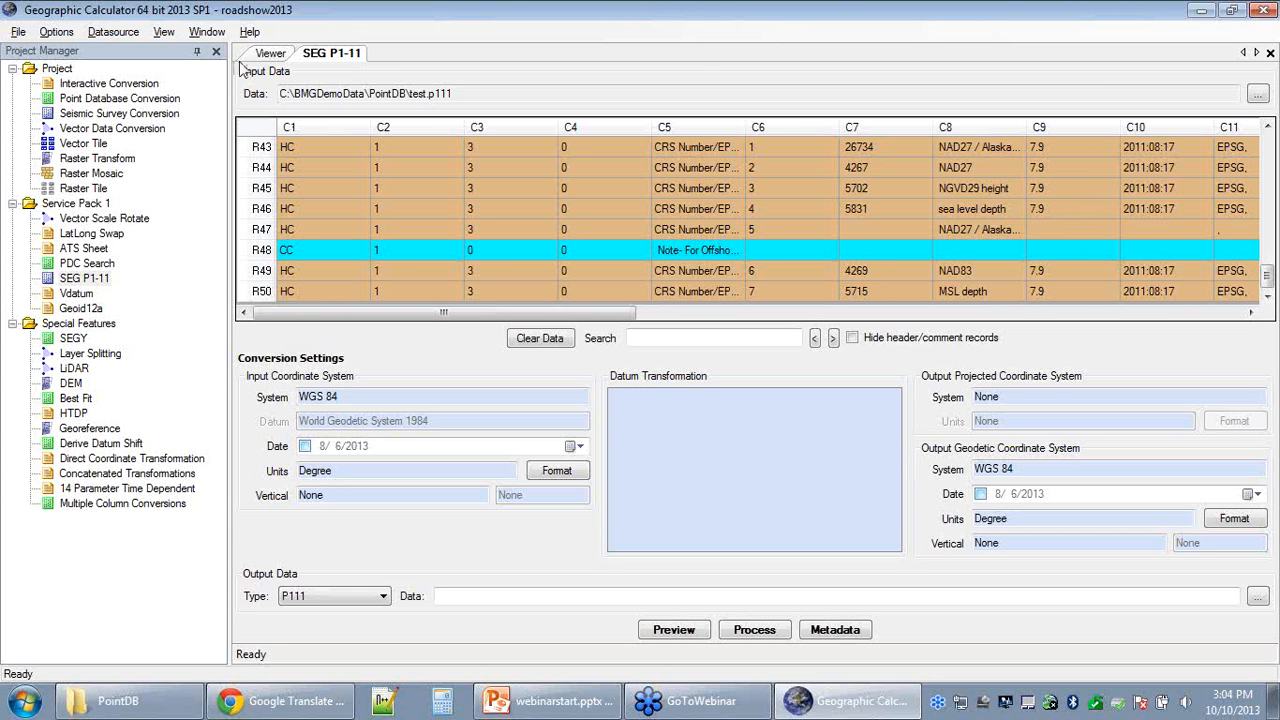
Display the Seismic Survey Conversion job's header in an enlarged window and highlight its SEG P1 Coordinate System Information block.
{"action": "left_click", "coordinate": [118, 113]}
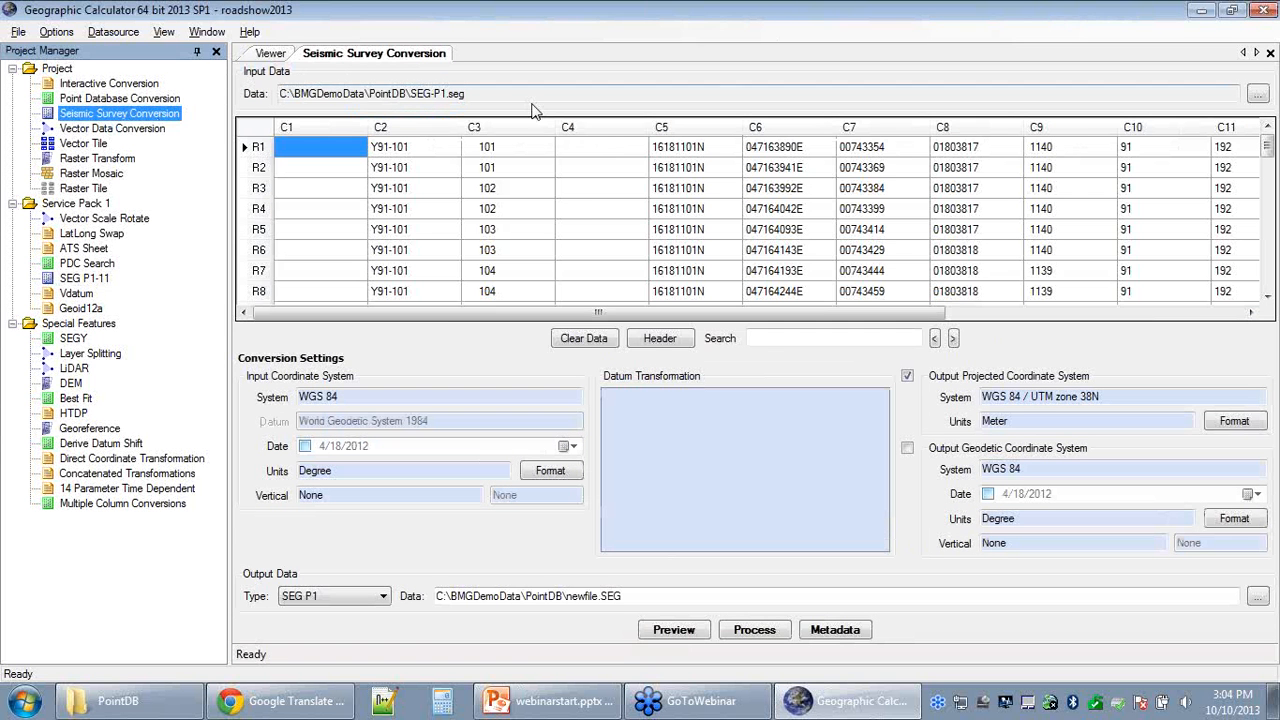
{"action": "left_click", "coordinate": [660, 338]}
{"action": "left_click_drag", "start_coordinate": [881, 249], "coordinate": [881, 250]}
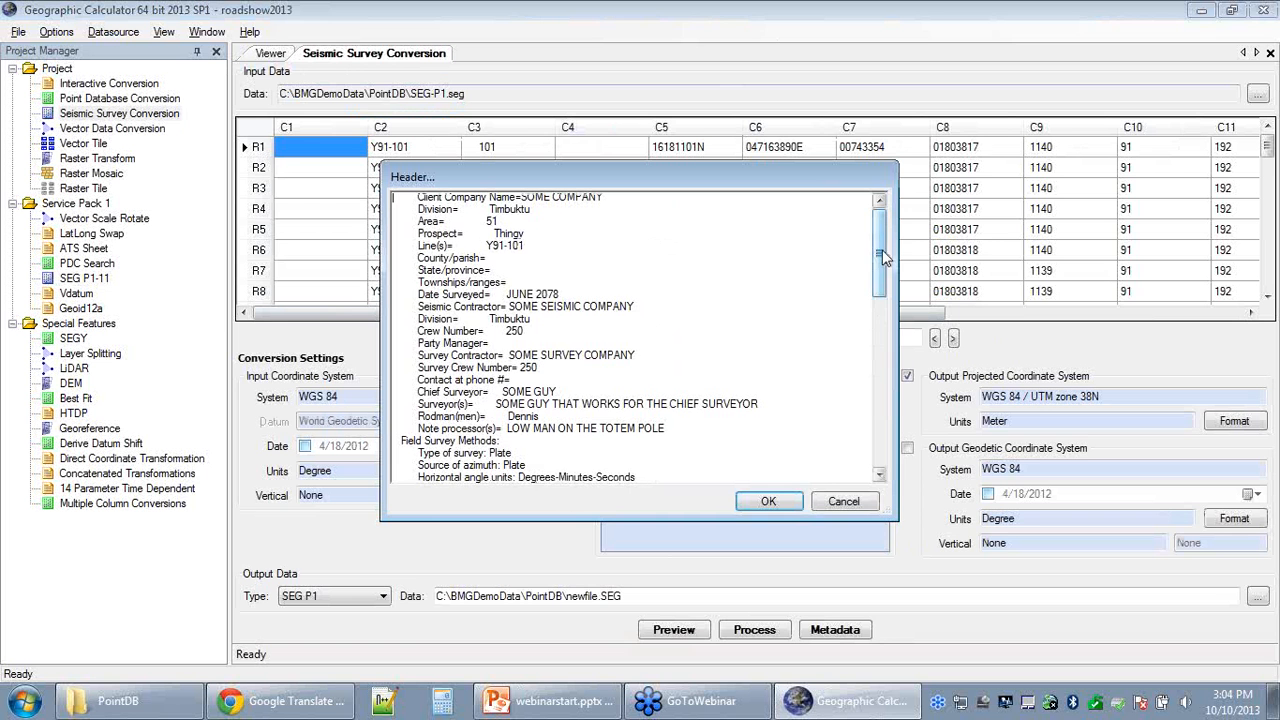
{"action": "left_click_drag", "start_coordinate": [884, 508], "coordinate": [1076, 642]}
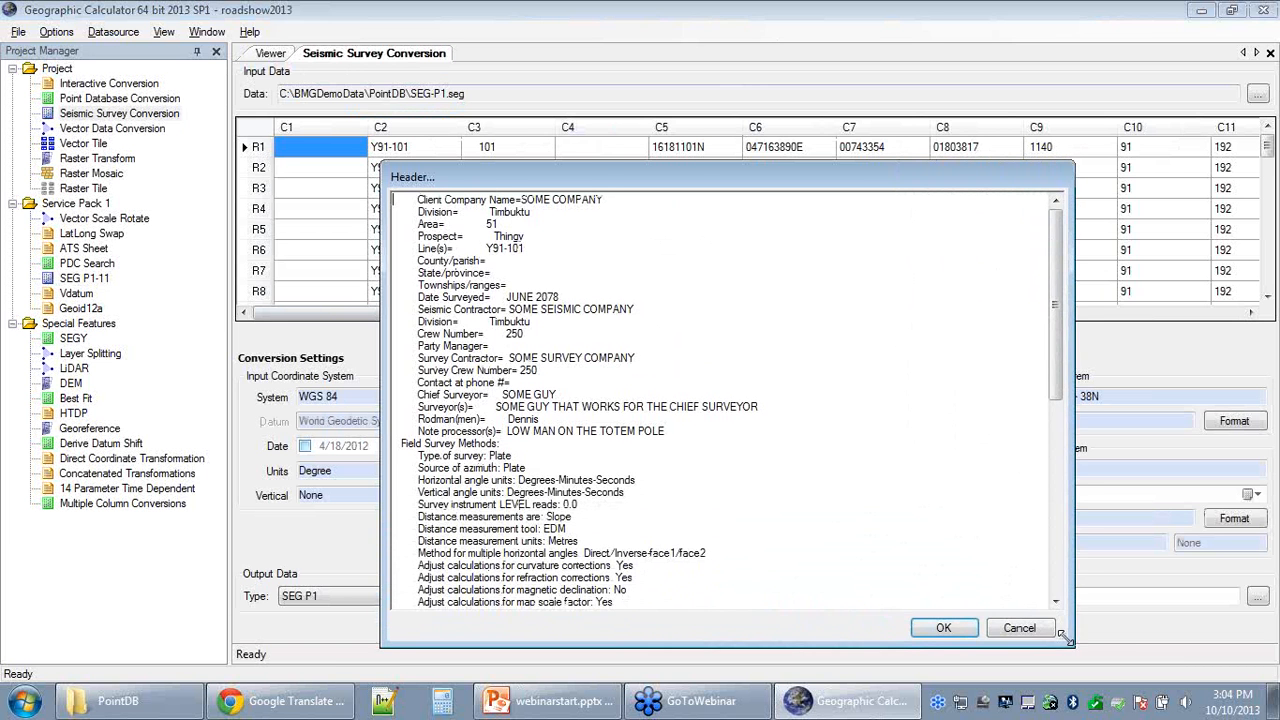
{"action": "left_click_drag", "start_coordinate": [603, 177], "coordinate": [500, 74]}
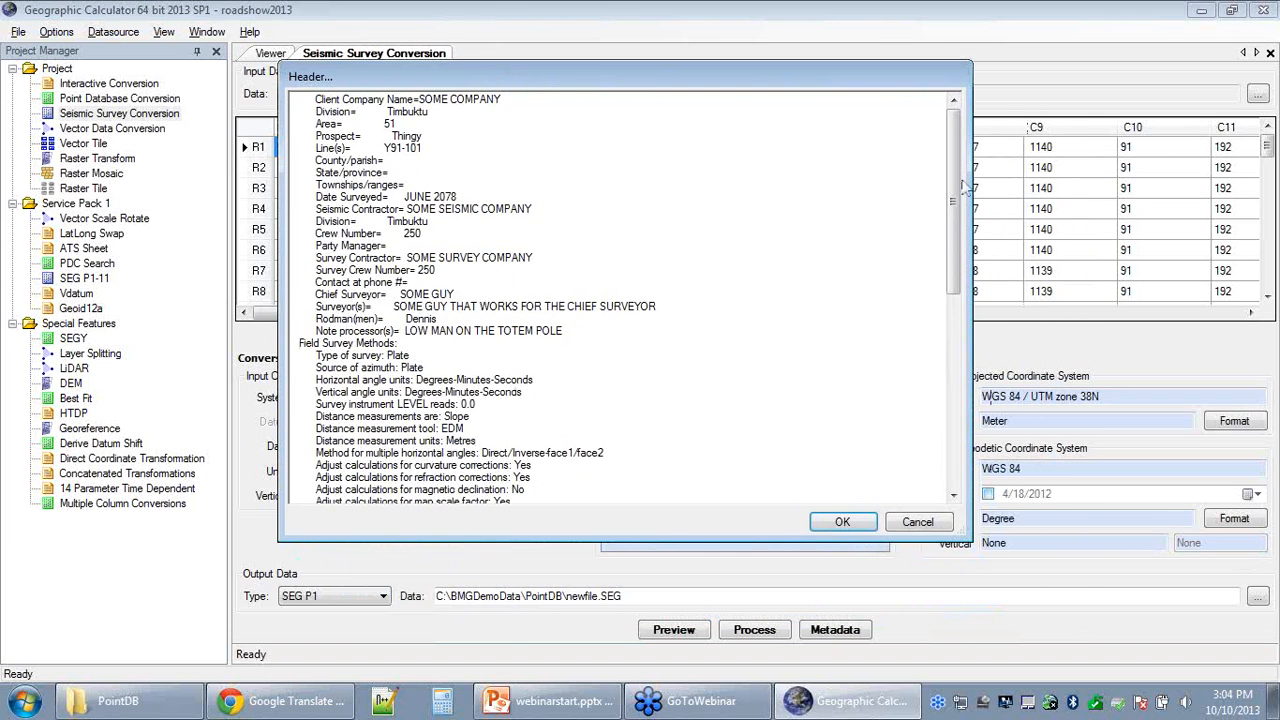
{"action": "left_click_drag", "start_coordinate": [956, 190], "coordinate": [962, 376]}
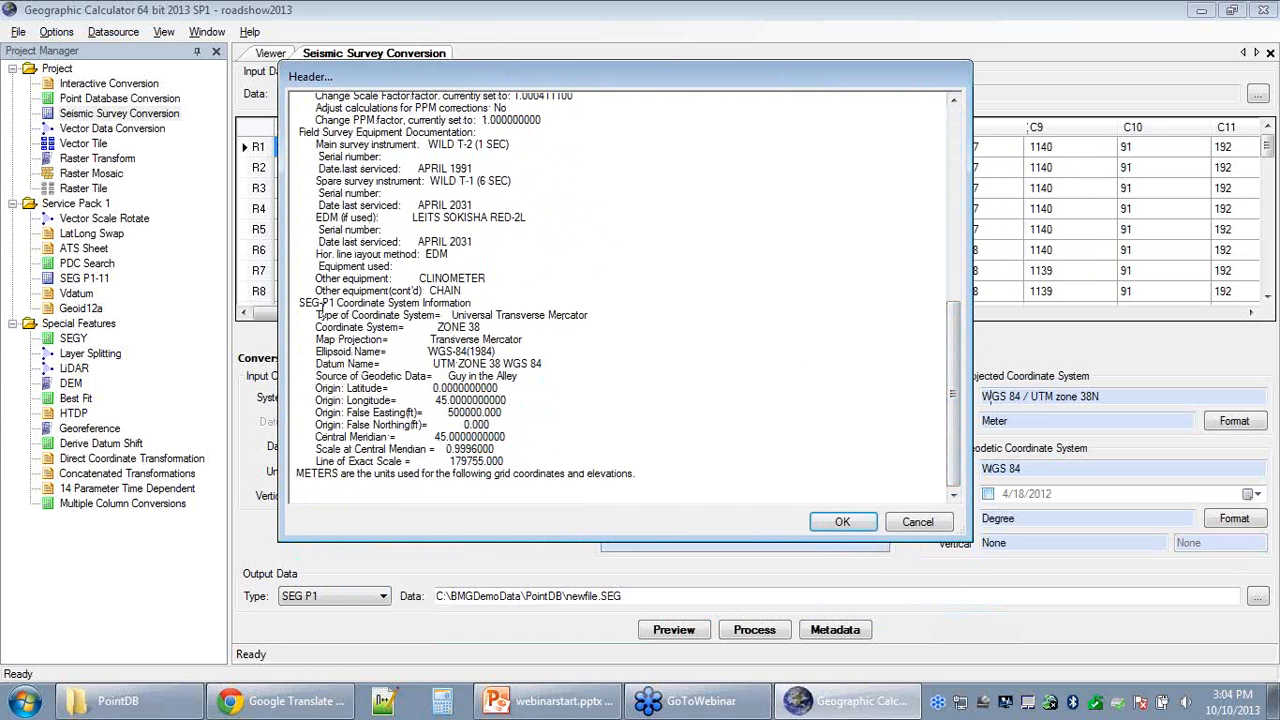
{"action": "left_click_drag", "start_coordinate": [311, 304], "coordinate": [491, 449]}
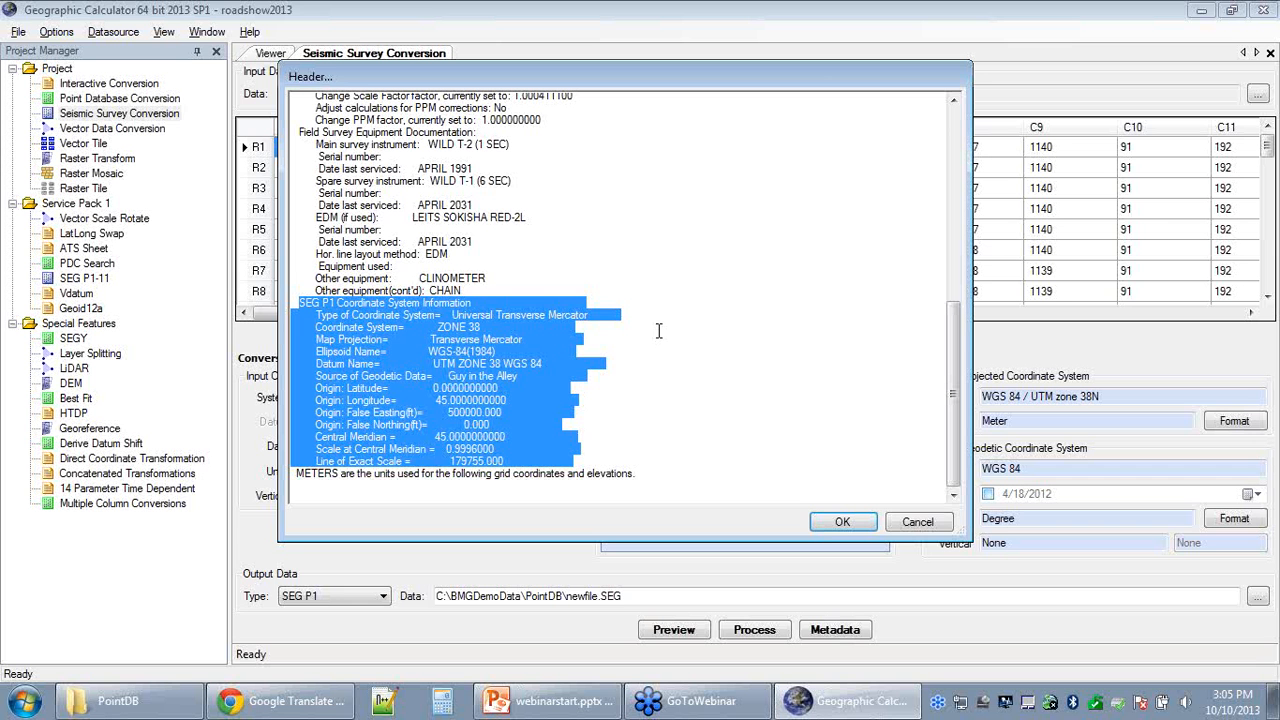
Try replacing the header's ellipsoid name with a custom datum name, and cancel the header edit.
{"action": "left_click", "coordinate": [661, 331]}
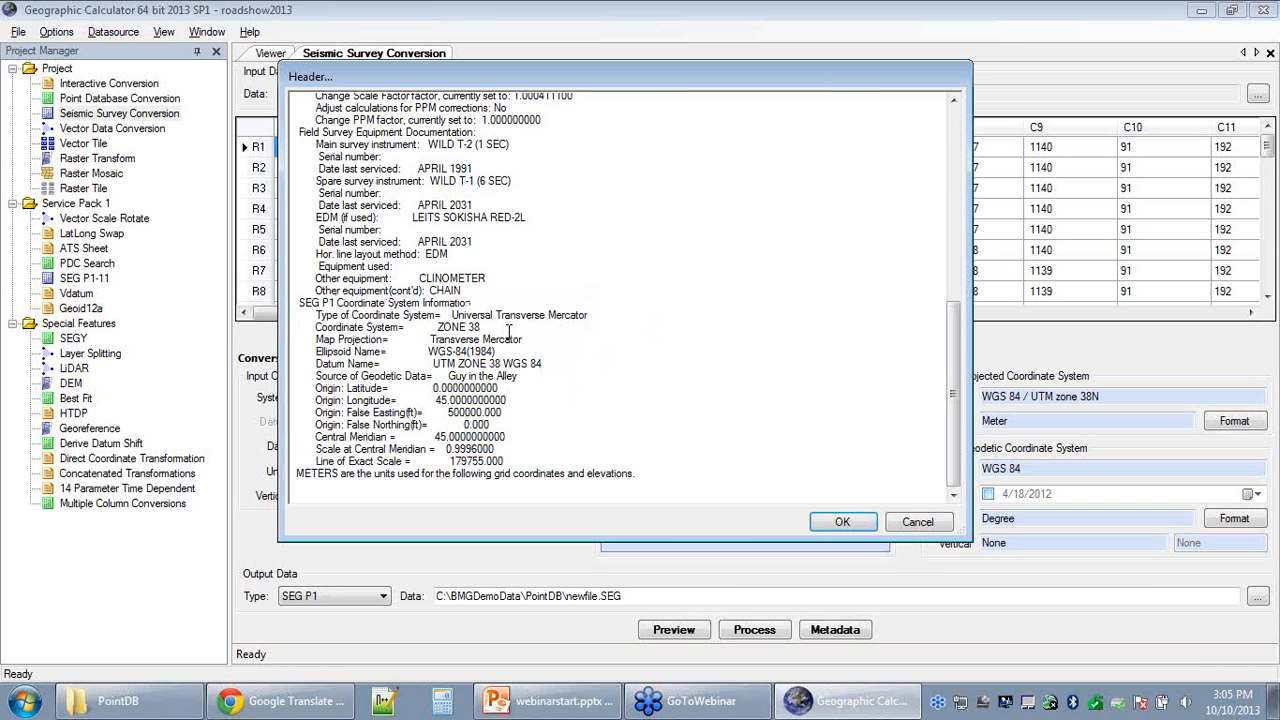
{"action": "left_click_drag", "start_coordinate": [497, 351], "coordinate": [470, 352]}
{"action": "left_click", "coordinate": [433, 352]}
{"action": "type", "text": "Sam's Datum"}
{"action": "left_click", "coordinate": [917, 521]}
Review the coordinate system header records in the SEG P1-11 job, and return to the Seismic Survey Conversion job.
{"action": "left_click", "coordinate": [90, 279]}
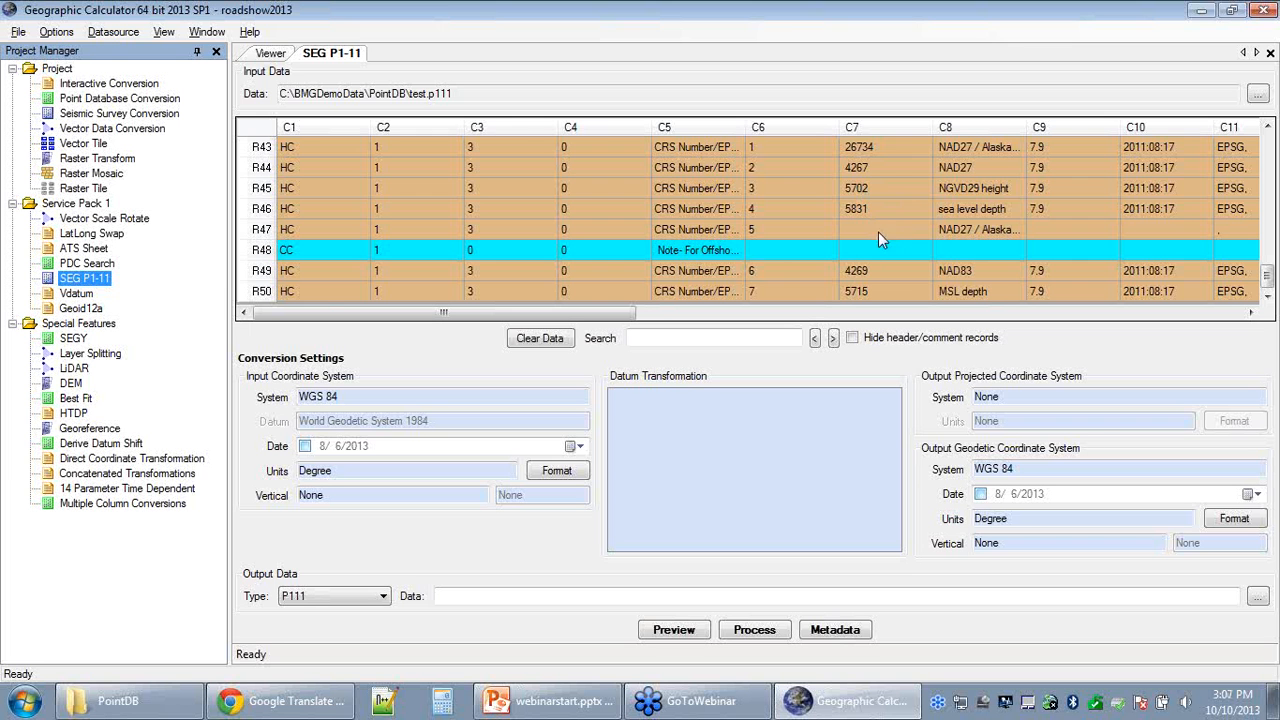
{"action": "left_click", "coordinate": [240, 56]}
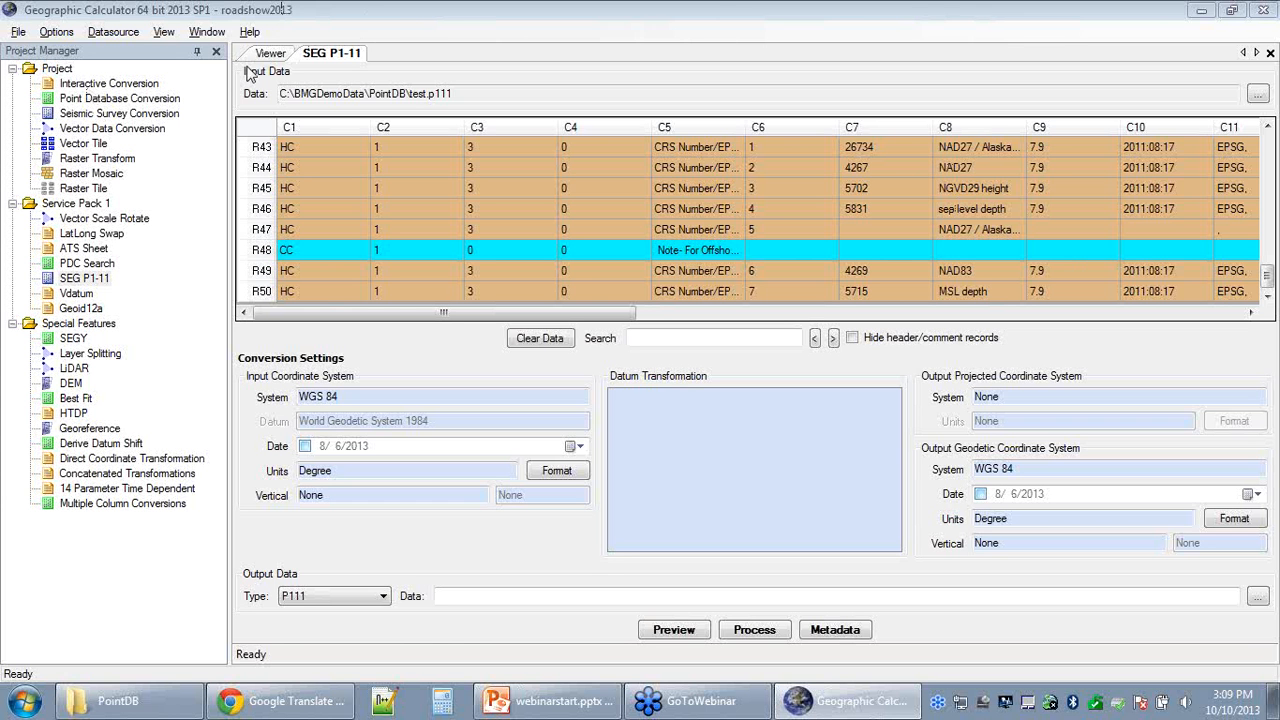
{"action": "left_click", "coordinate": [100, 114]}
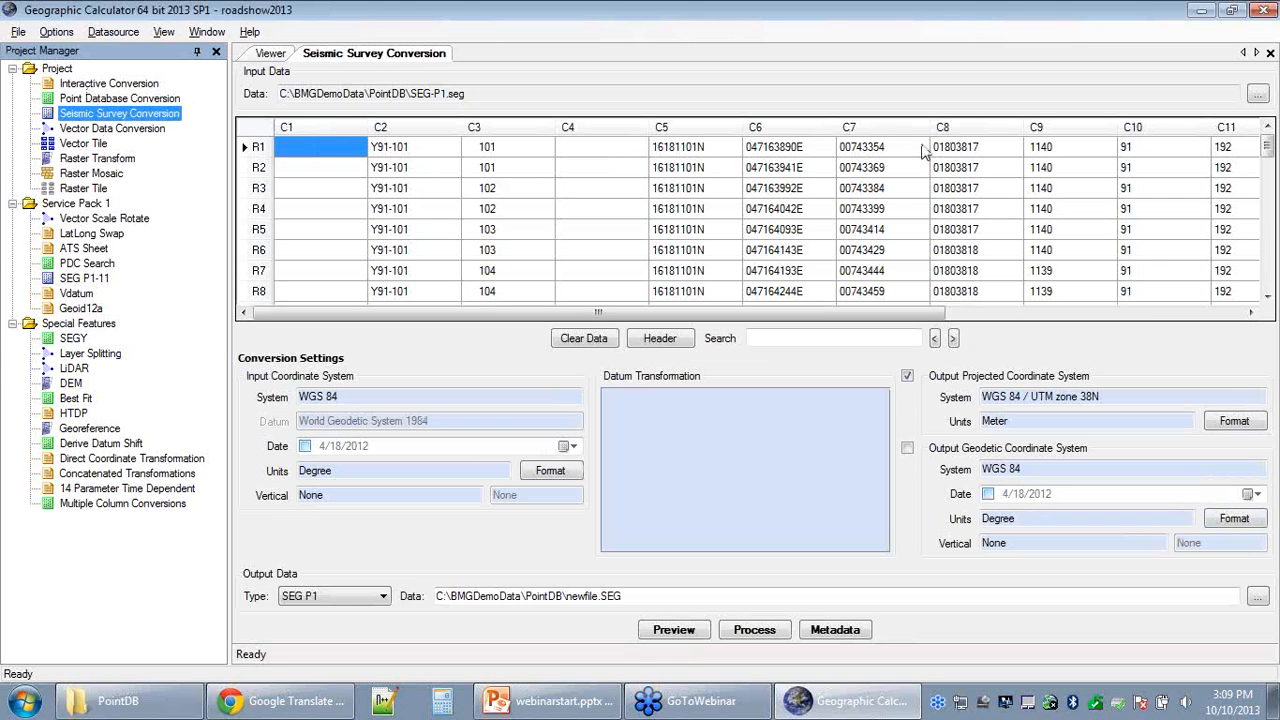
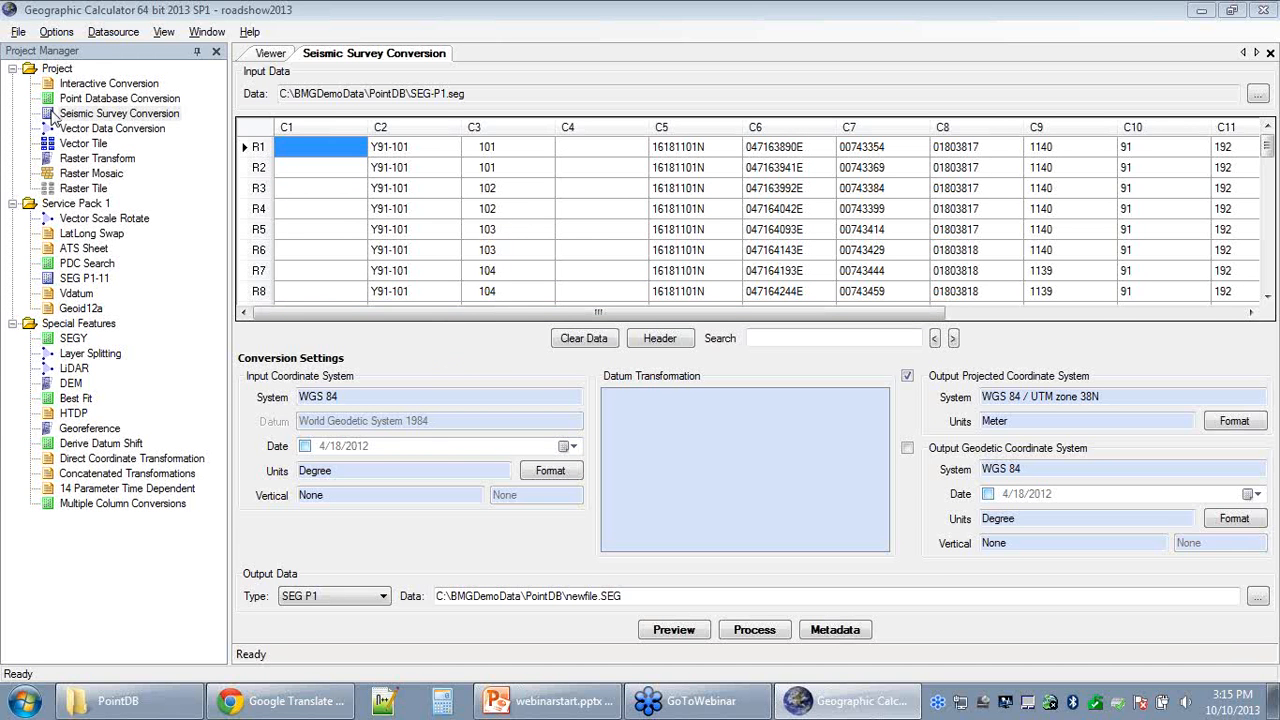
Start a batch from the Seismic Survey Conversion job and add SEG-P1.seg from the PointDB folder as input data.
{"action": "right_click", "coordinate": [52, 117]}
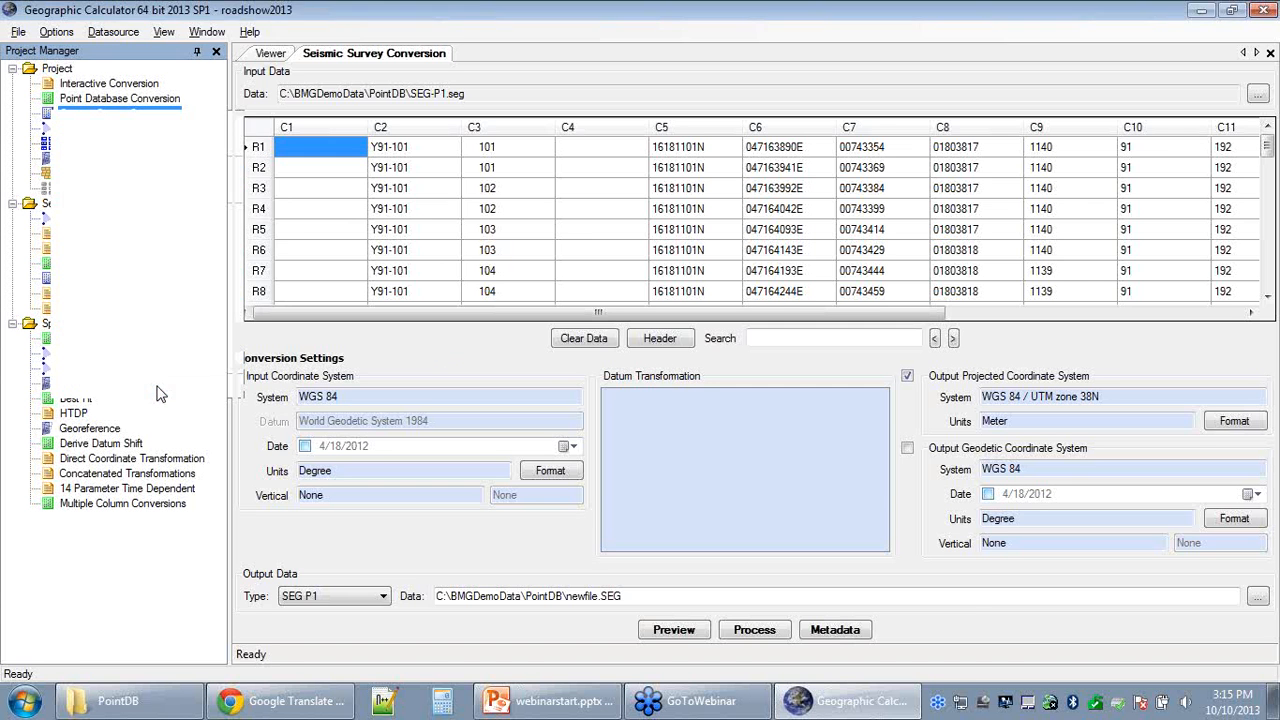
{"action": "left_click", "coordinate": [112, 386]}
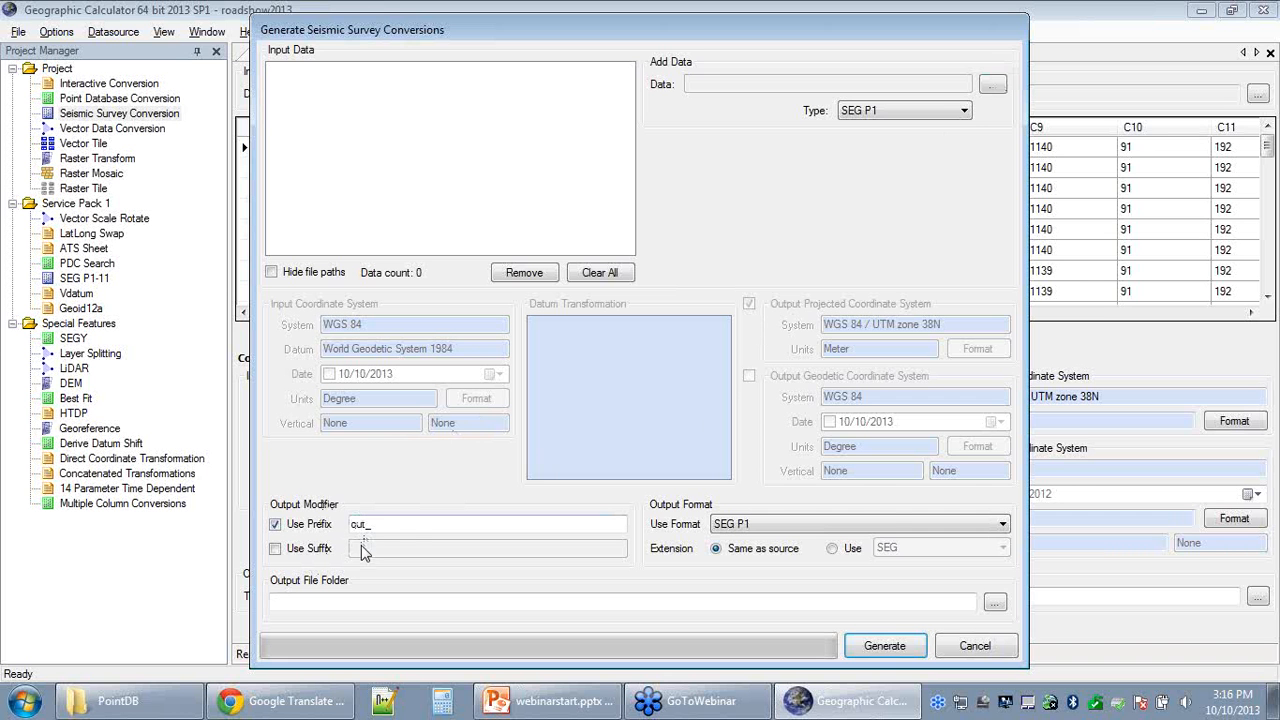
{"action": "left_click", "coordinate": [992, 84]}
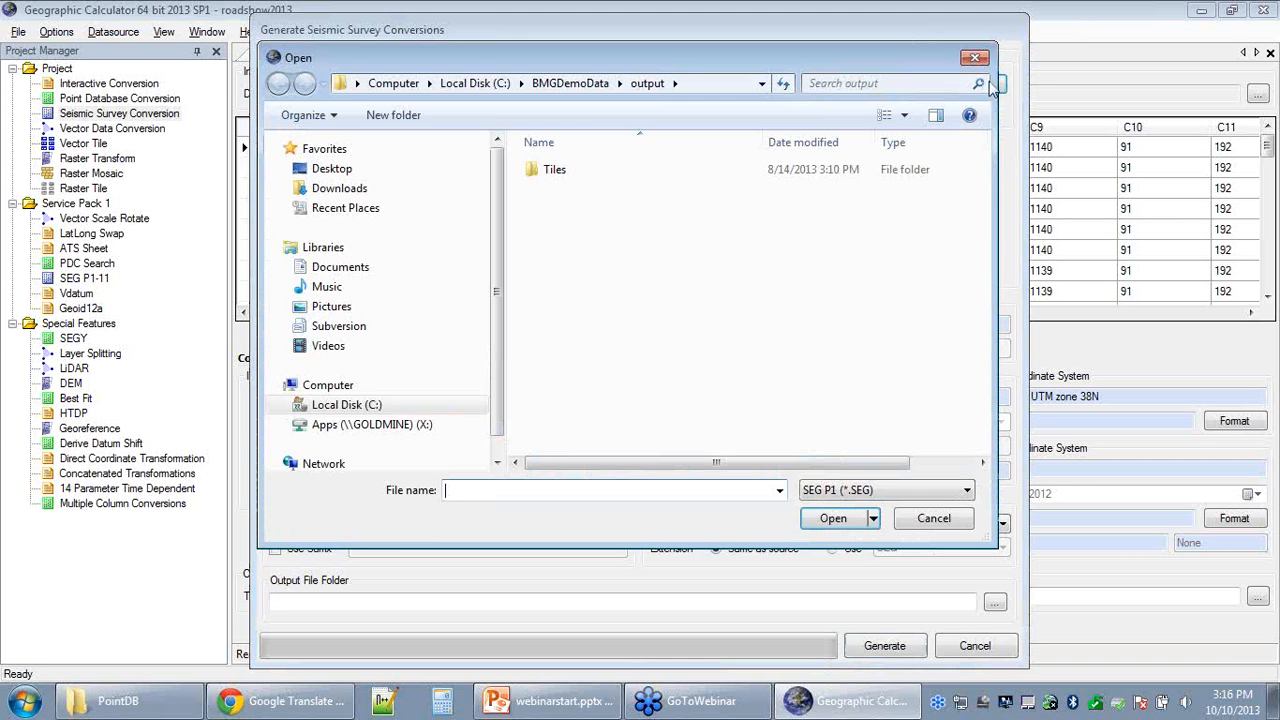
{"action": "left_click", "coordinate": [570, 83]}
{"action": "double_click", "coordinate": [574, 309]}
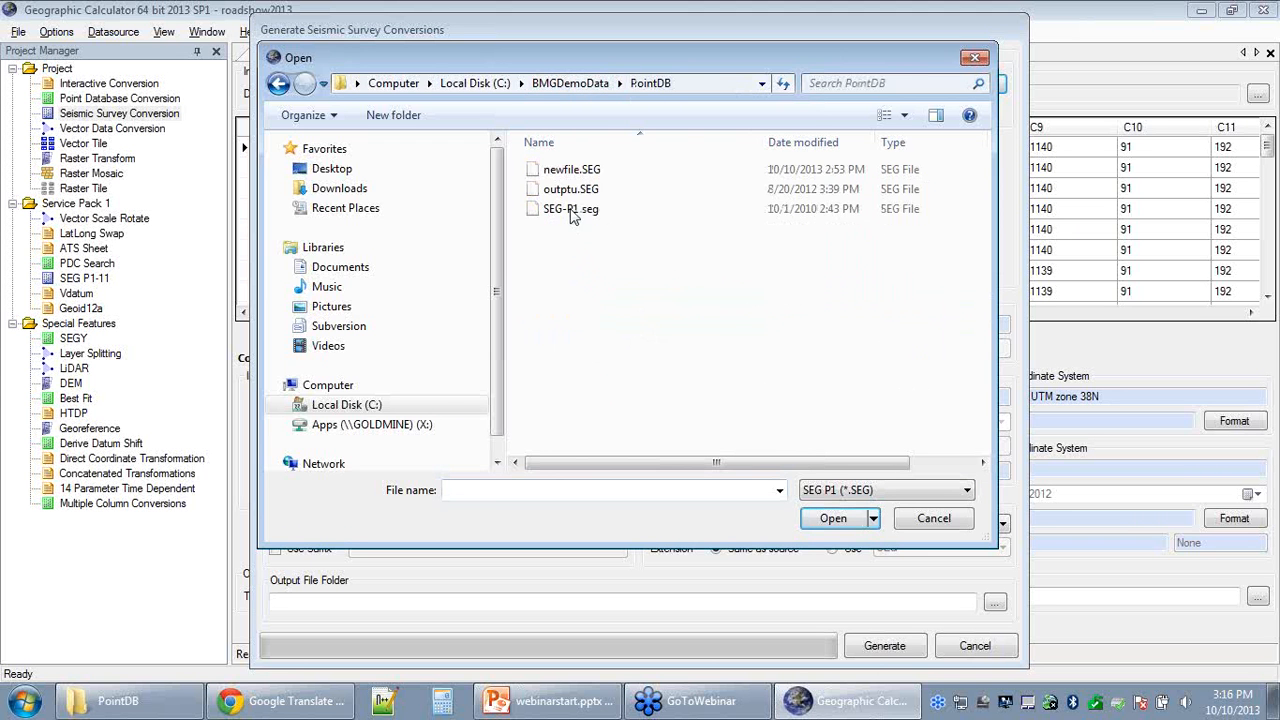
{"action": "left_click", "coordinate": [571, 208]}
{"action": "left_click", "coordinate": [831, 518]}
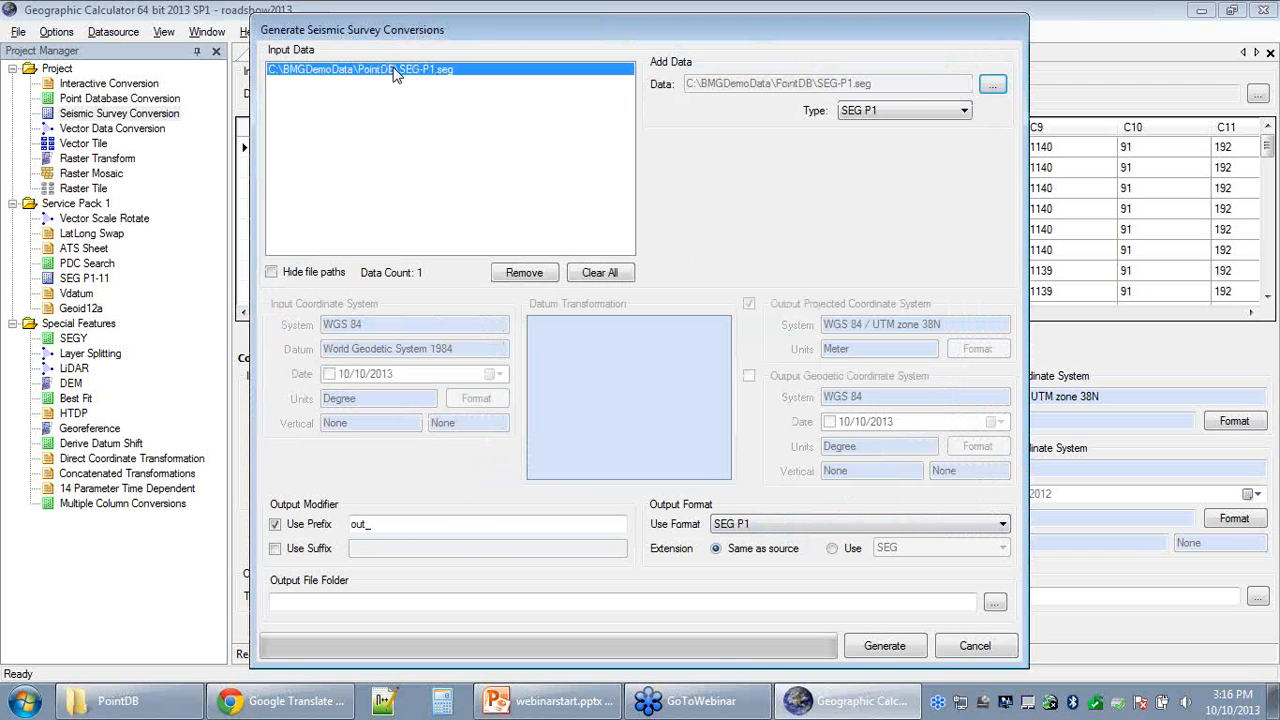
Set the batch's output prefix to output_ and its output folder to Desktop, and generate the seismic survey conversions.
{"action": "left_click", "coordinate": [366, 524]}
{"action": "type", "text": "put_"}
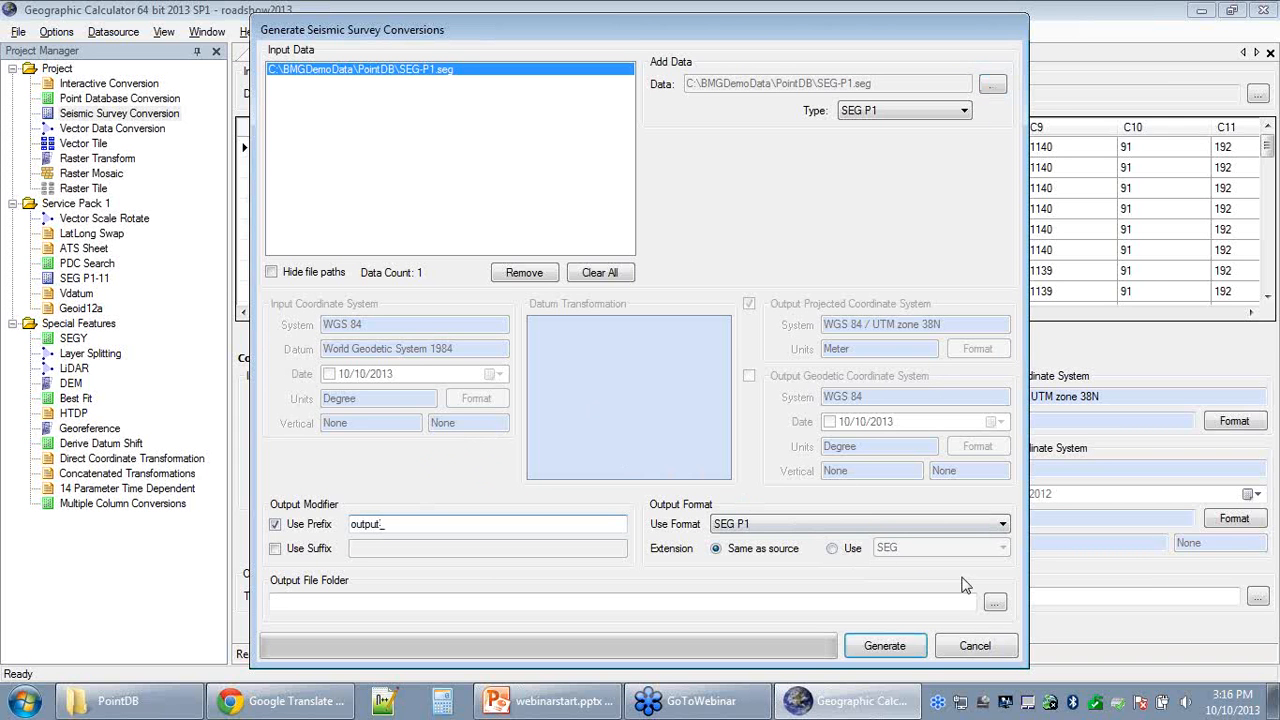
{"action": "left_click", "coordinate": [994, 602]}
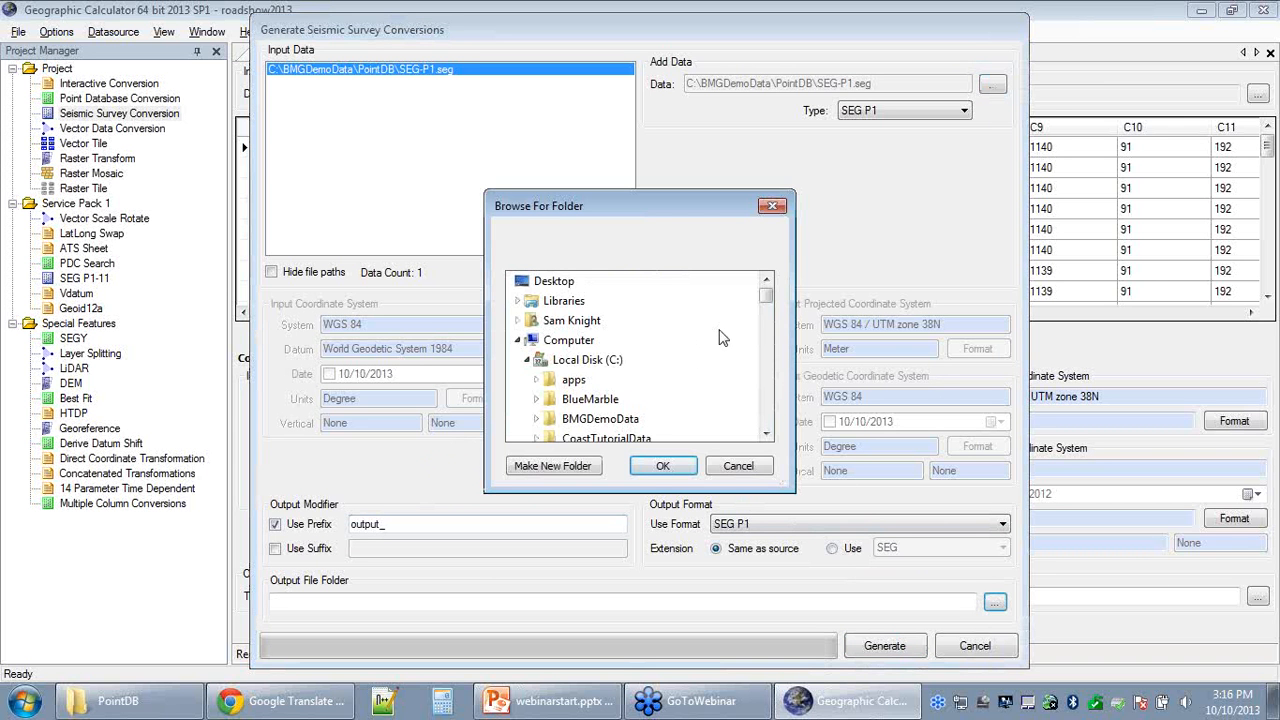
{"action": "left_click", "coordinate": [602, 284]}
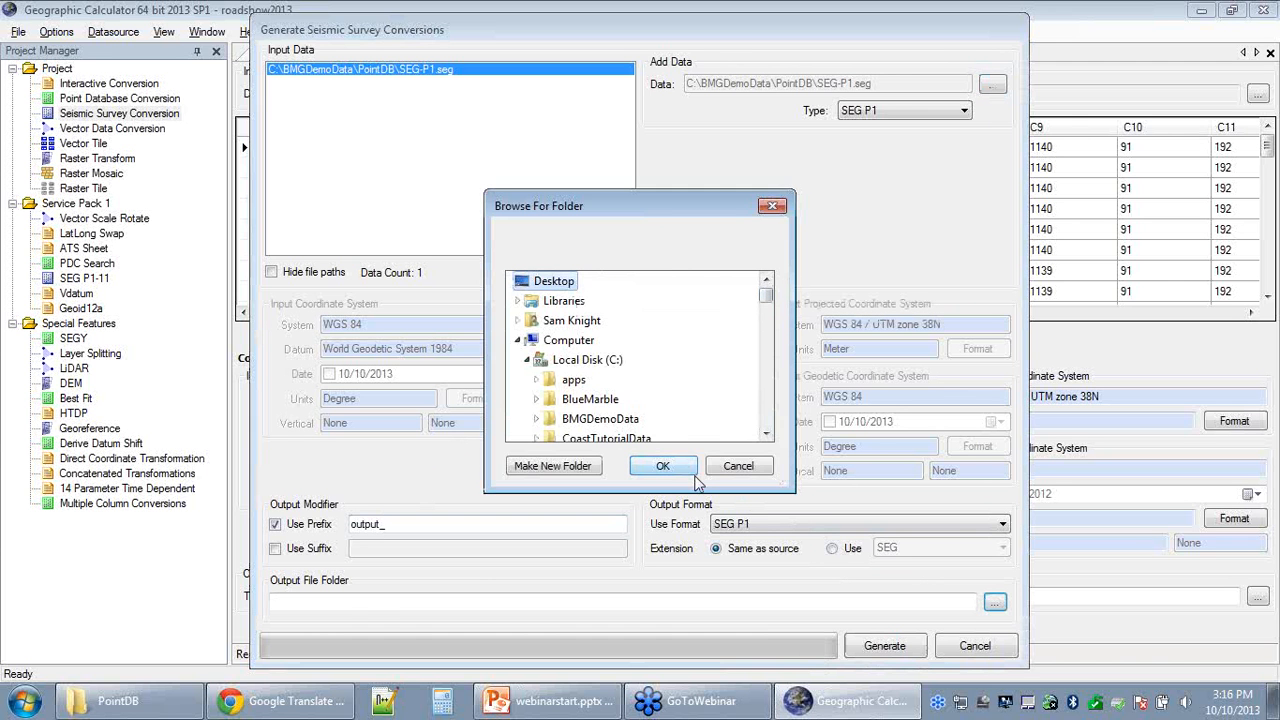
{"action": "left_click", "coordinate": [675, 466]}
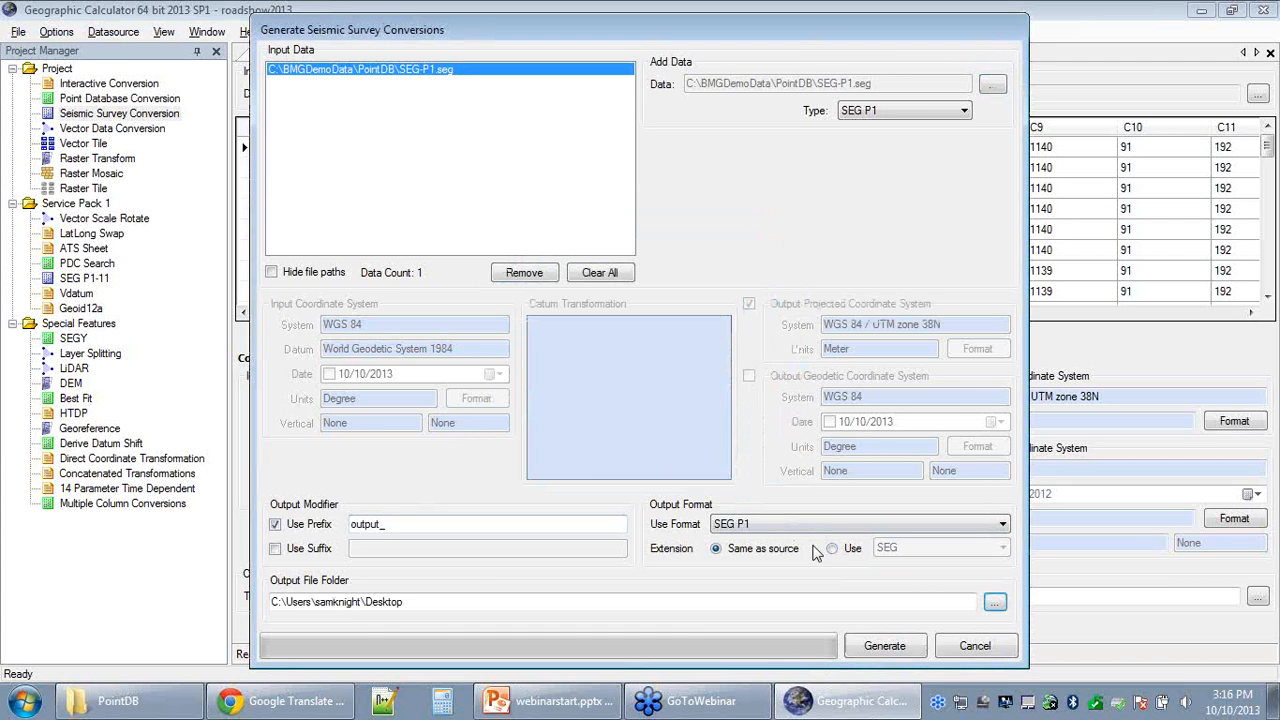
{"action": "left_click", "coordinate": [912, 648]}
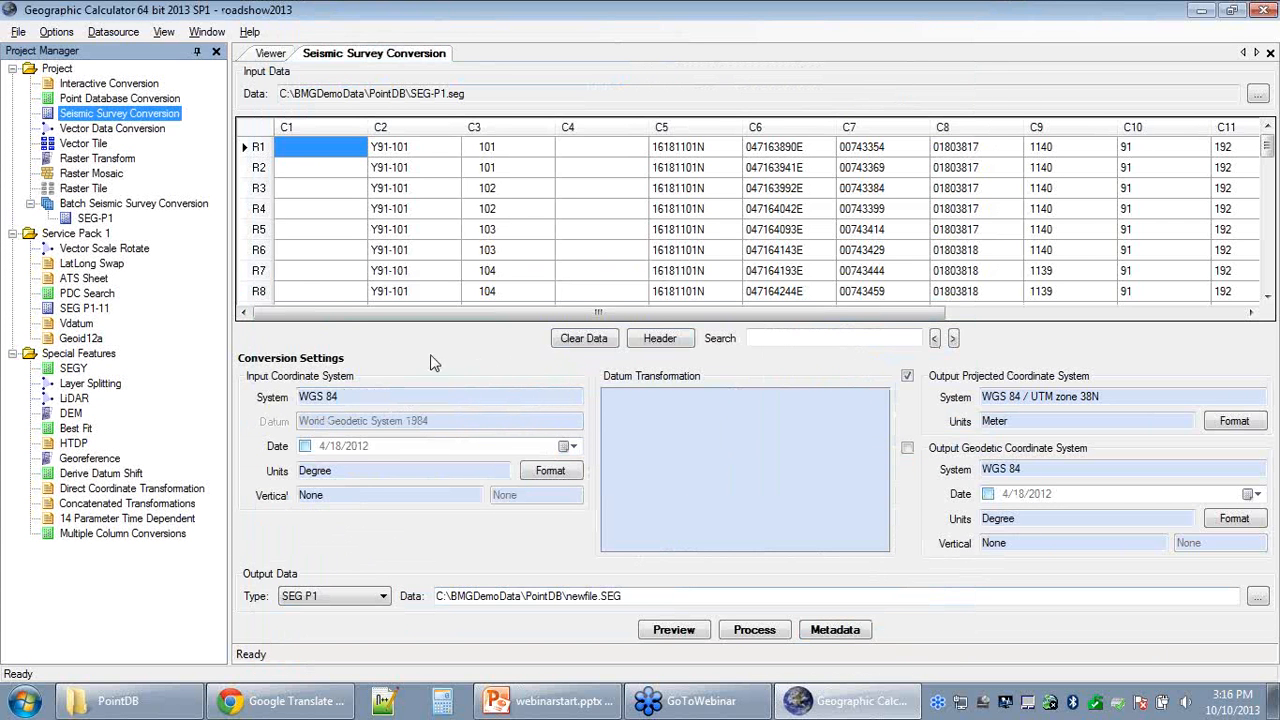
Open the generated SEG-P1 job to check its settings, and review the commands available for the Batch Seismic Survey Conversion.
{"action": "left_click", "coordinate": [130, 205]}
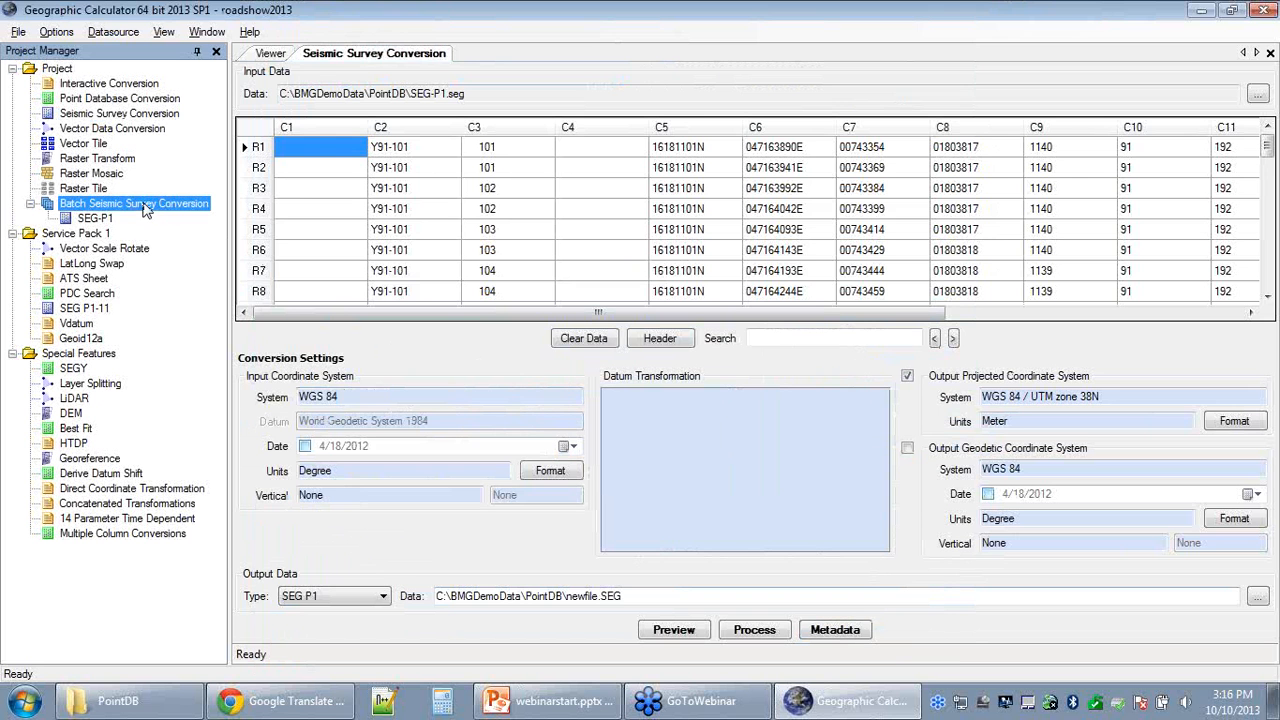
{"action": "left_click", "coordinate": [68, 220]}
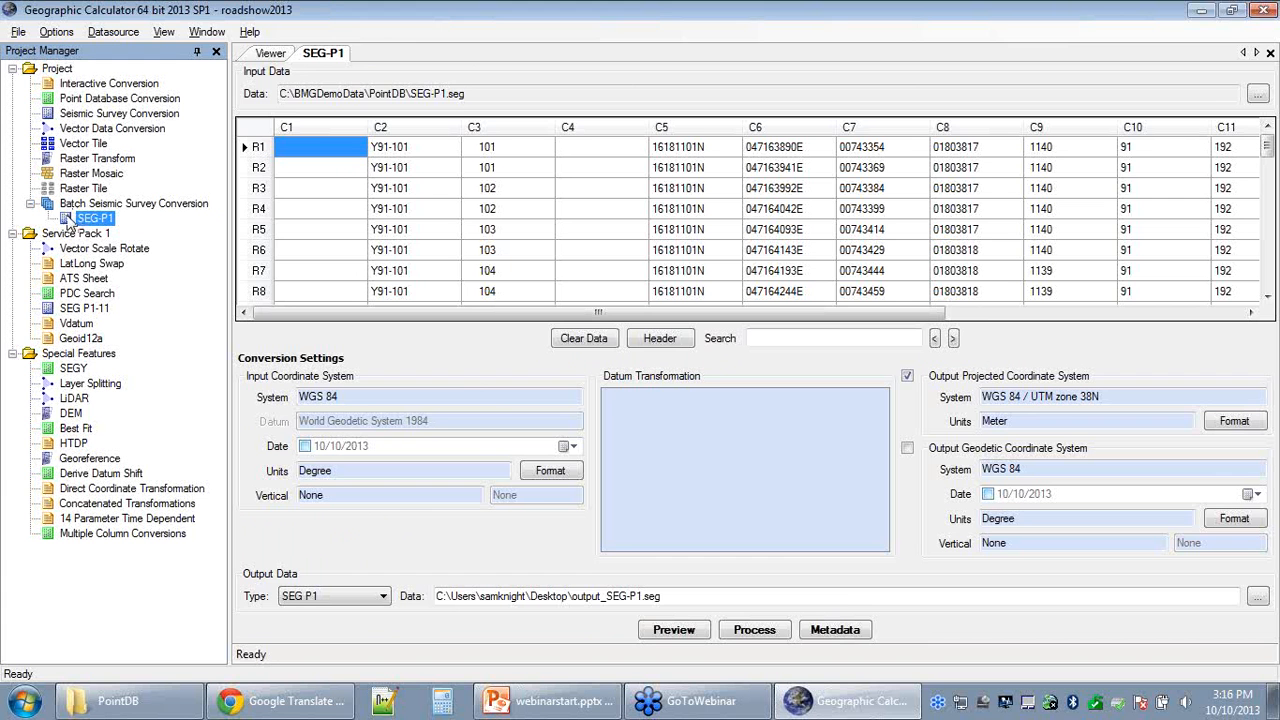
{"action": "right_click", "coordinate": [91, 205]}
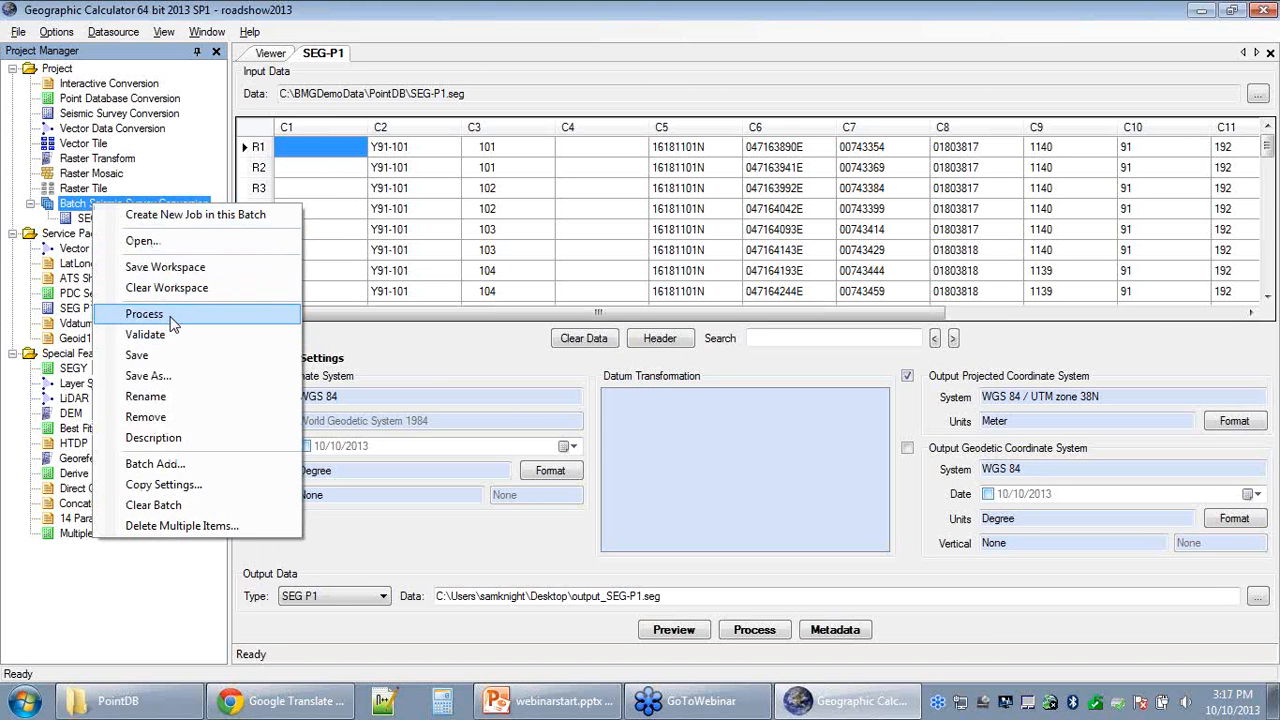
{"action": "left_click", "coordinate": [416, 360]}
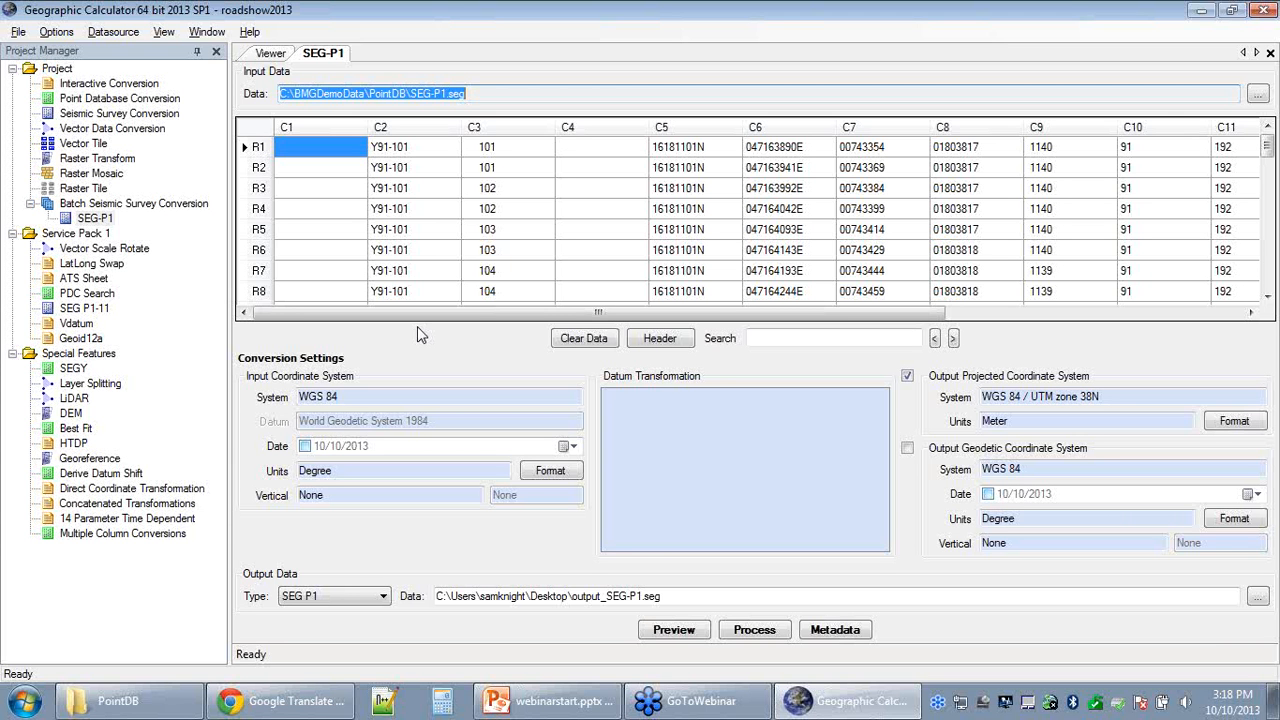
{"action": "left_click", "coordinate": [1239, 197]}
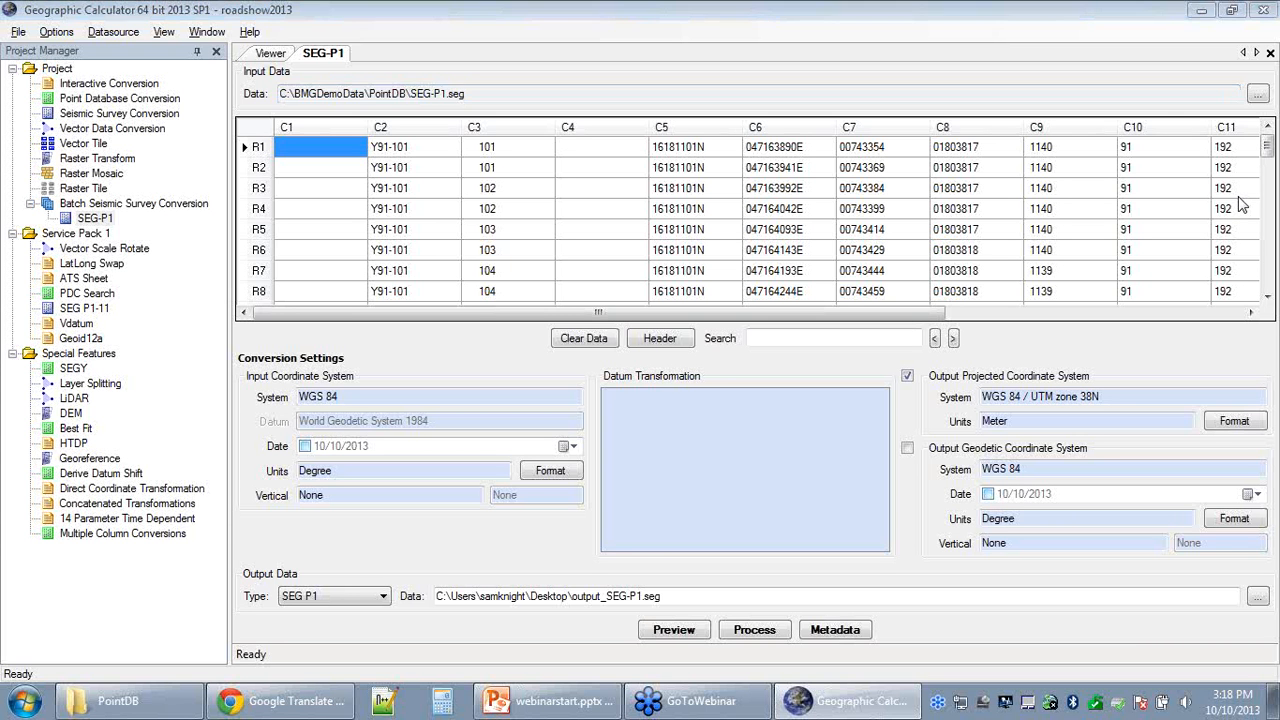